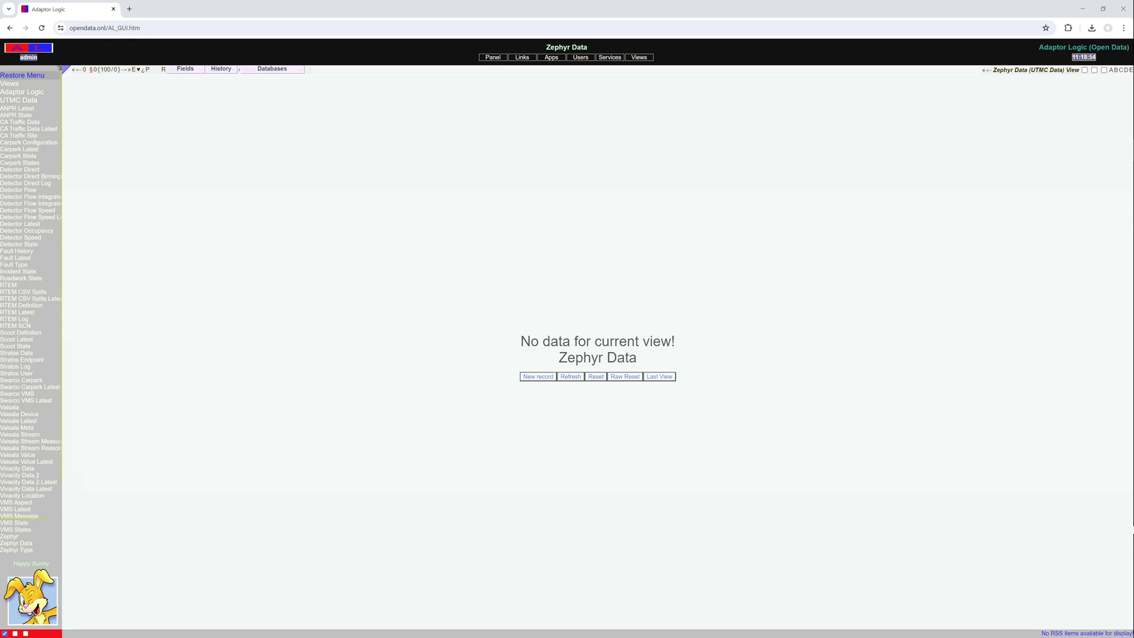
# Step: Switch the Zephyr Data view to the UTMC_TfWM database and load its June 2024 records
pyautogui.click(299, 71)
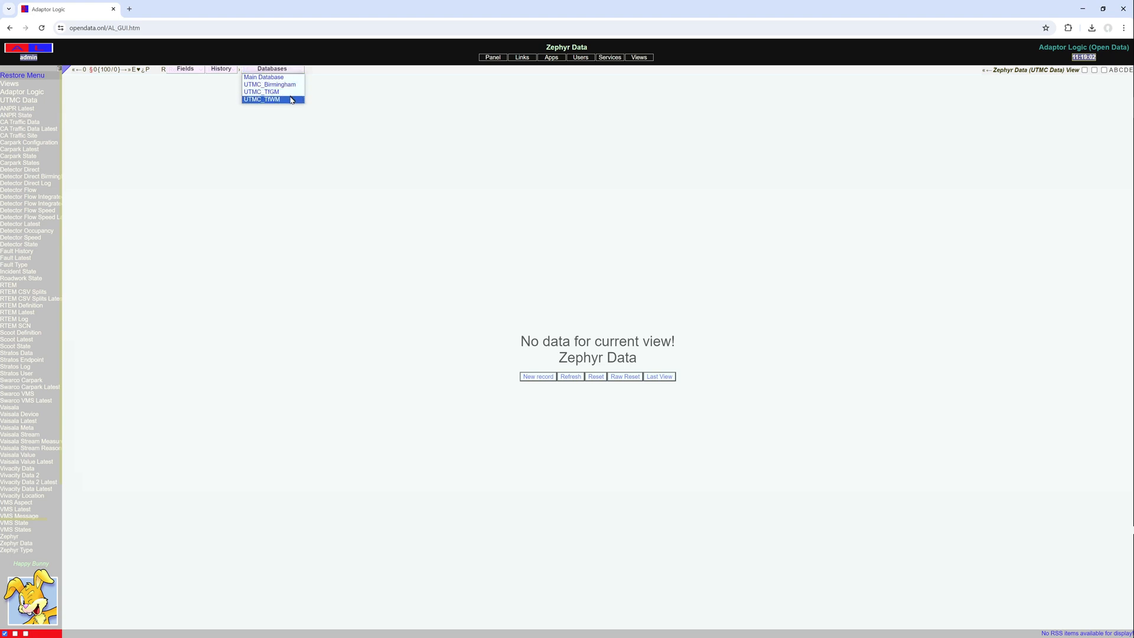
pyautogui.click(292, 101)
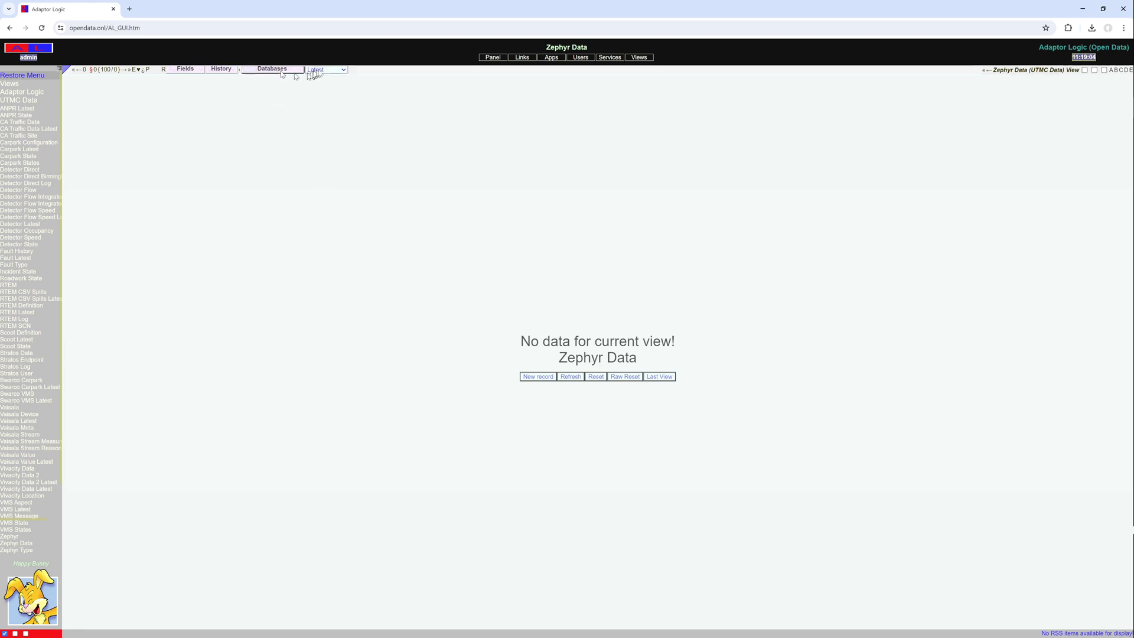
pyautogui.click(324, 70)
pyautogui.click(322, 83)
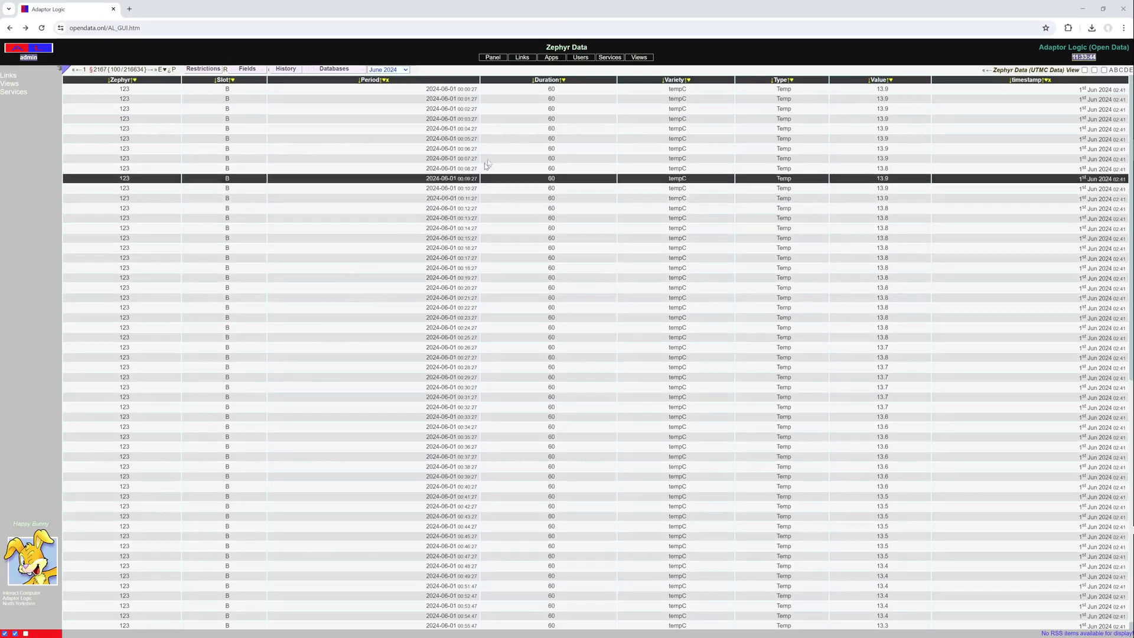
# Step: Open the Data Chart app
pyautogui.moveTo(555, 58)
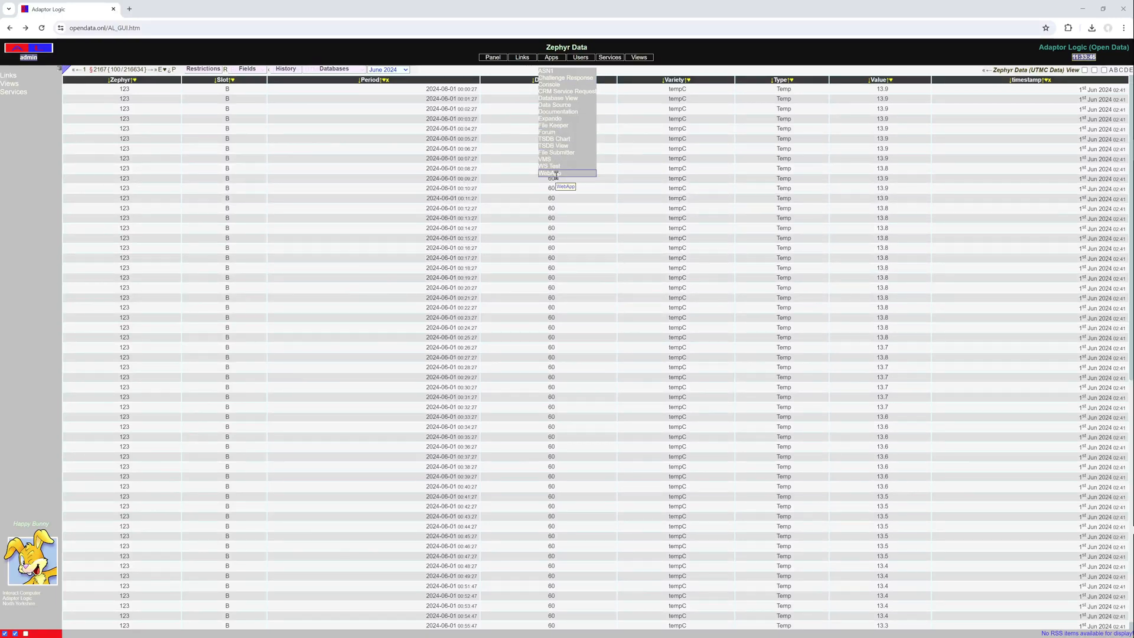
pyautogui.click(556, 173)
pyautogui.click(553, 71)
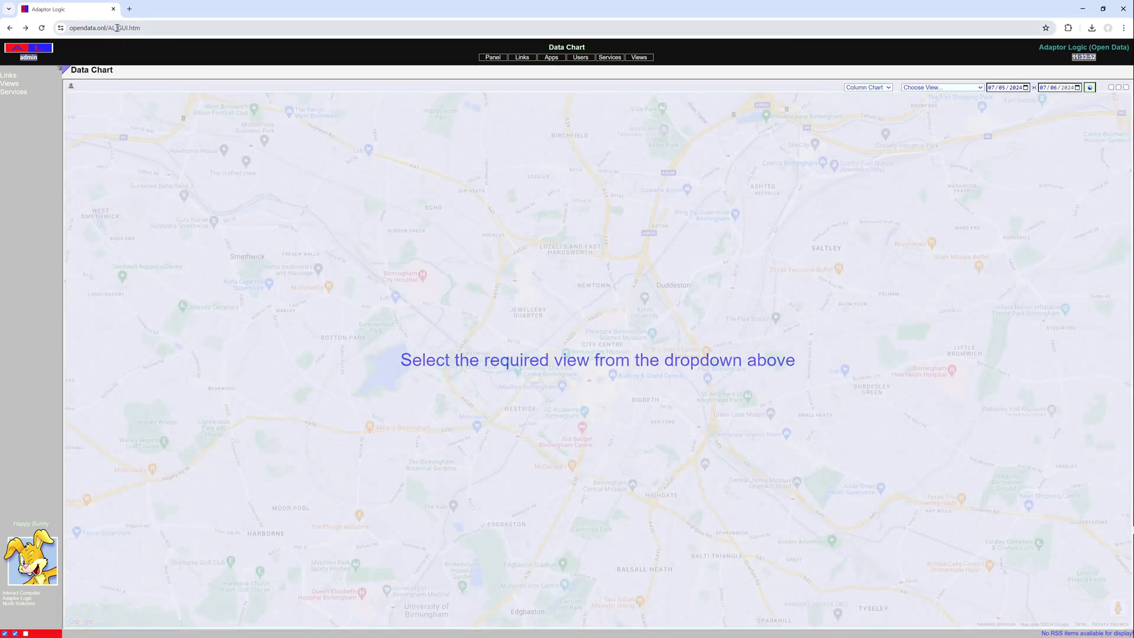
# Step: Open the graphs app on its own page at opendata.onl/AL_APP_GoogleGraph
pyautogui.moveTo(118, 29); pyautogui.dragTo(151, 36)
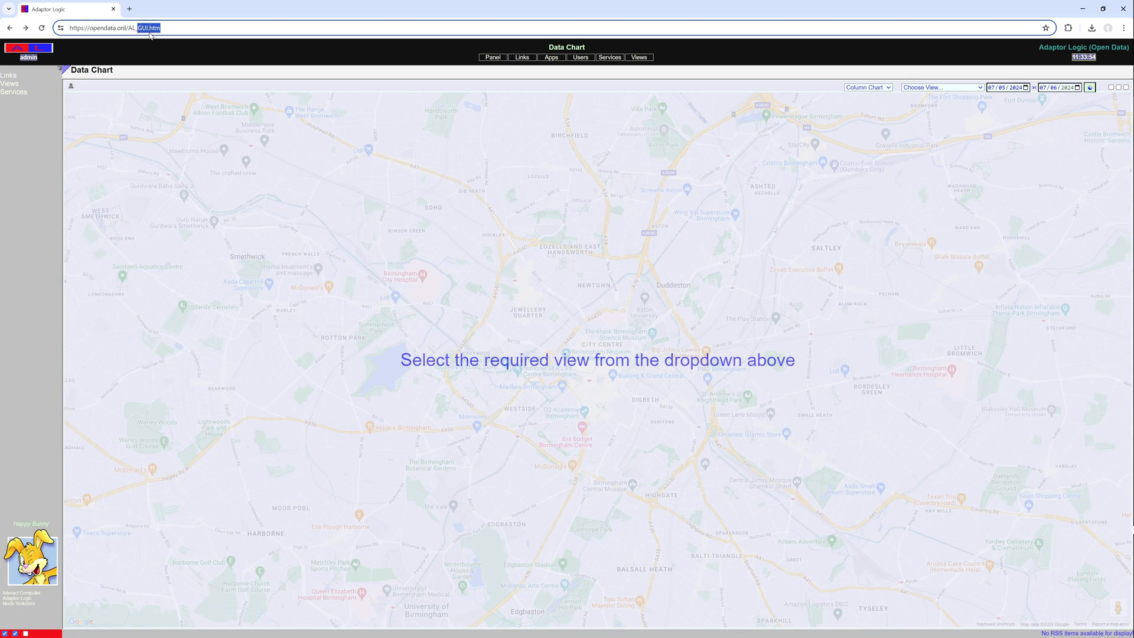
pyautogui.press('BackSpace')
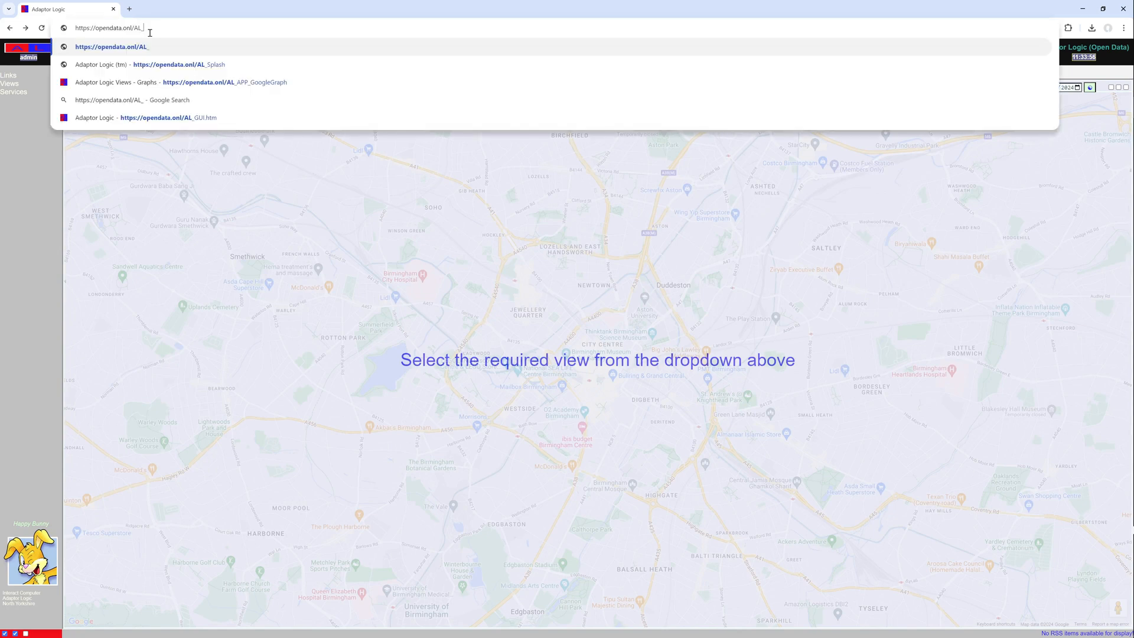
pyautogui.press('Down')
pyautogui.press('Down')
pyautogui.press('Return')
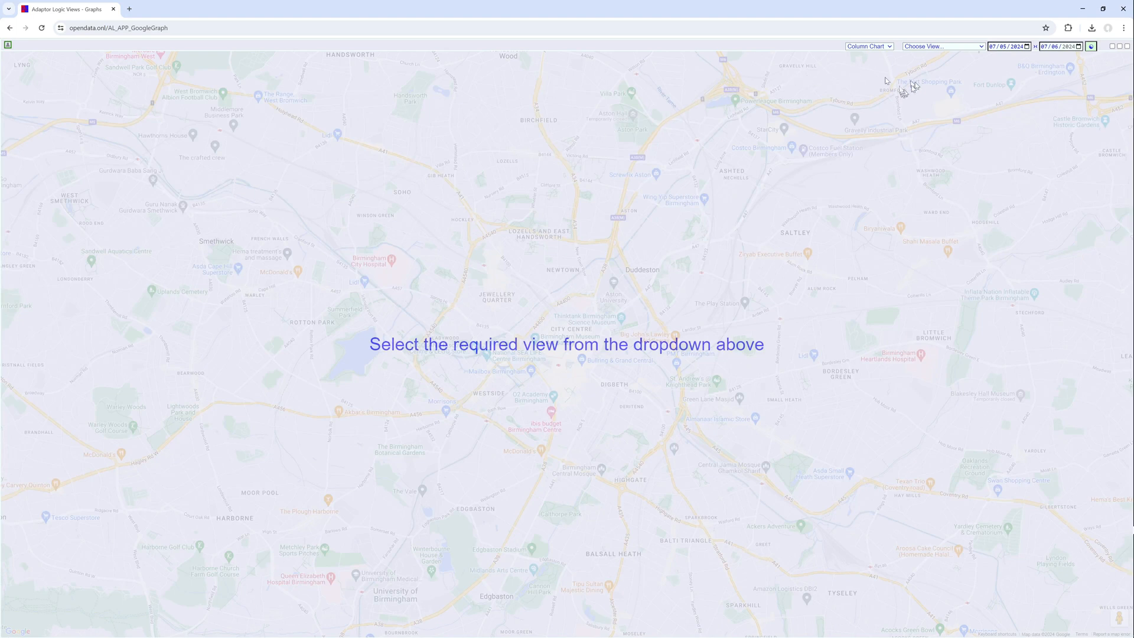
pyautogui.click(887, 47)
pyautogui.click(887, 48)
pyautogui.click(934, 48)
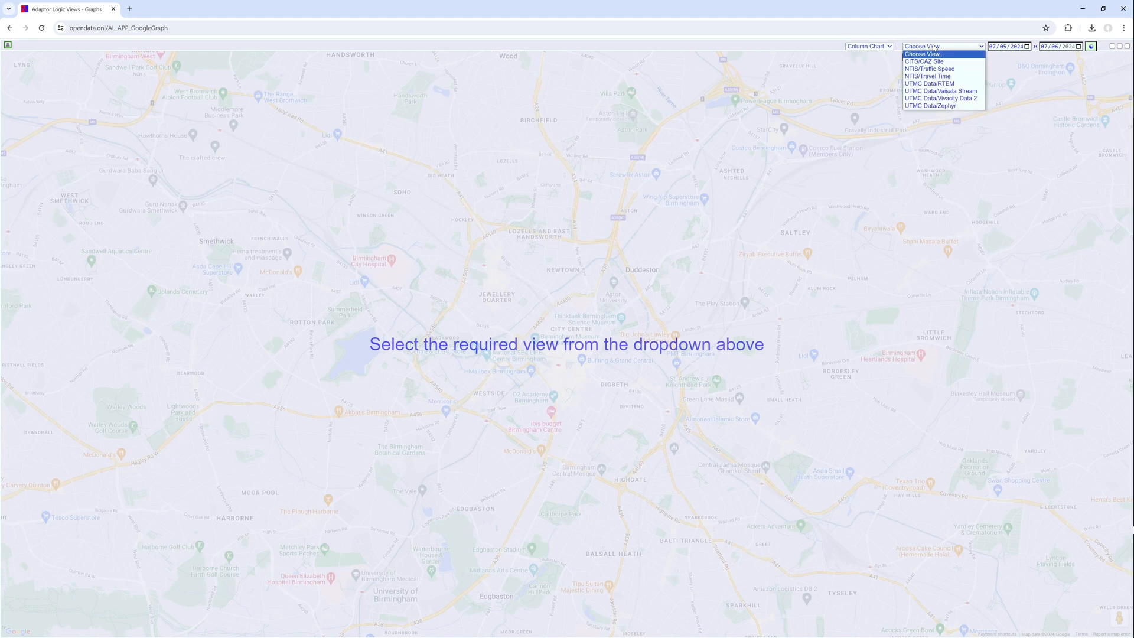
pyautogui.click(934, 47)
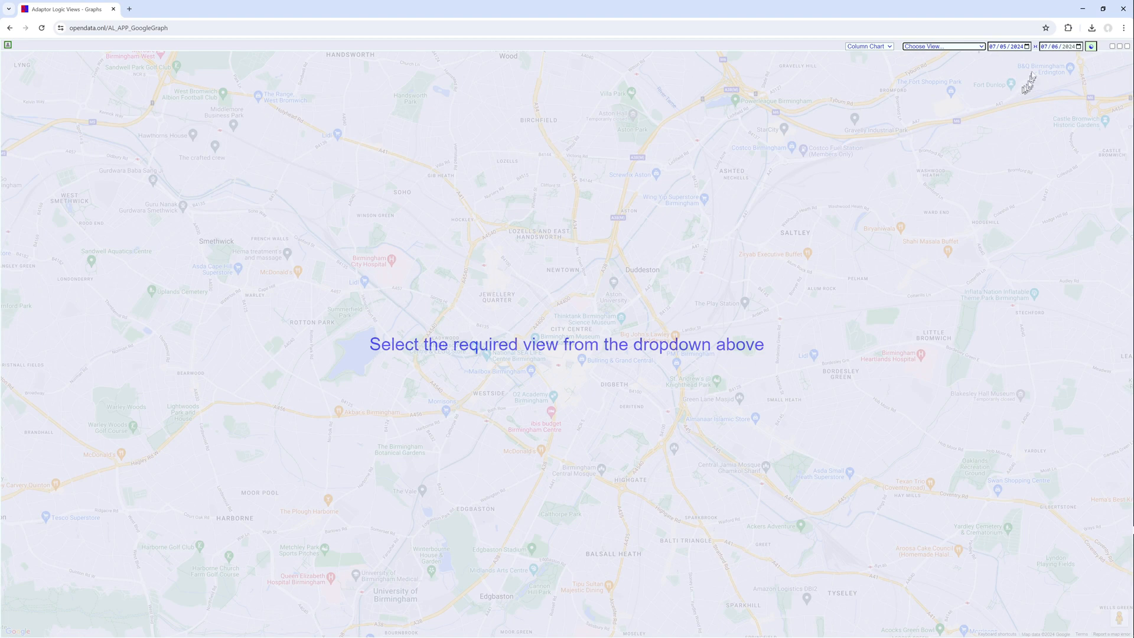
pyautogui.click(1092, 48)
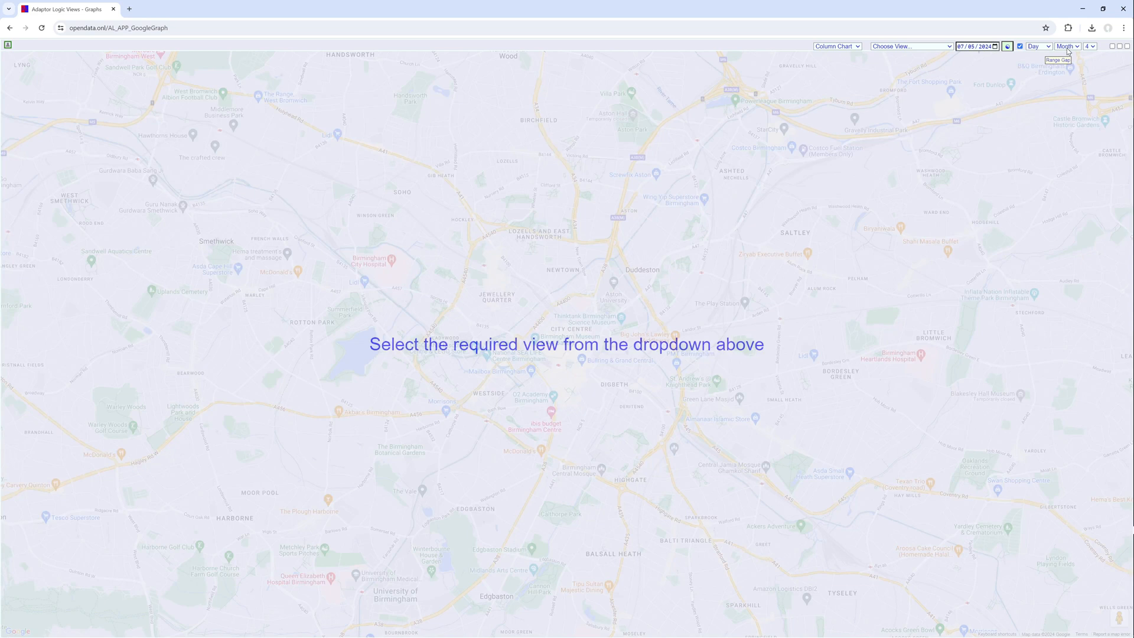
pyautogui.click(1020, 46)
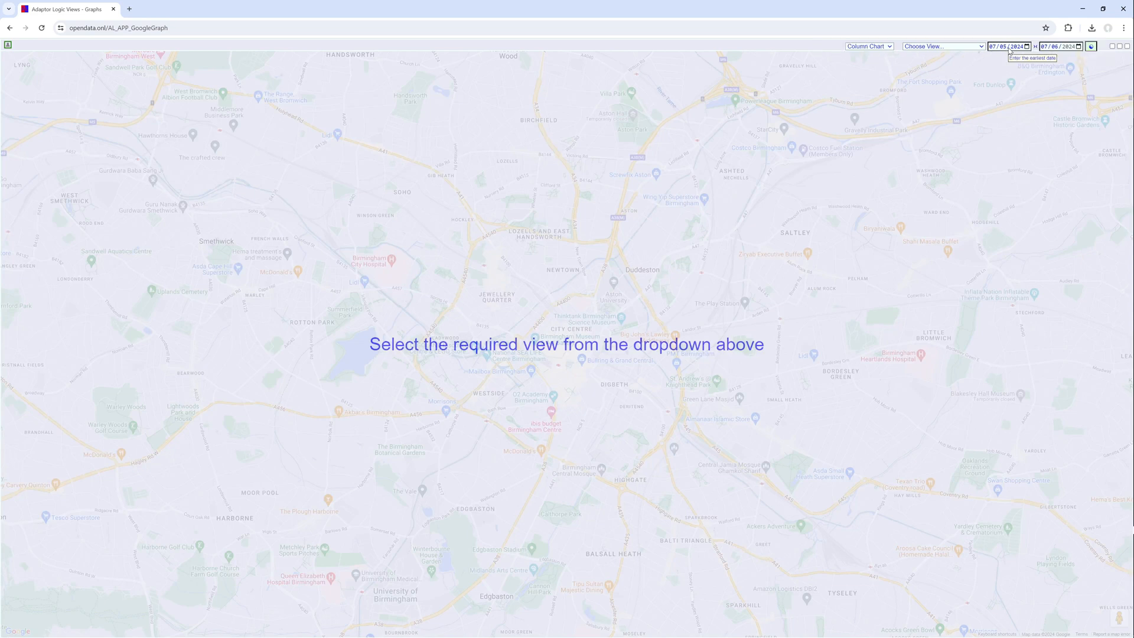
# Step: Choose the UTMC Data/Vivacity Data 2 view and hide the disabled entries from its identity and class lists
pyautogui.click(974, 47)
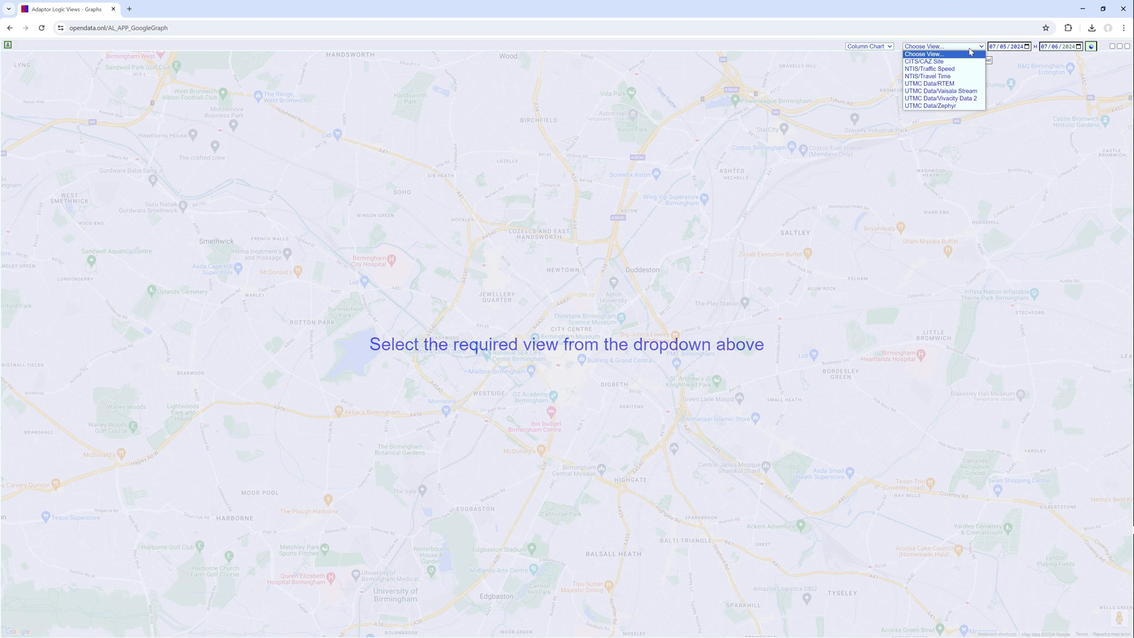
pyautogui.click(972, 103)
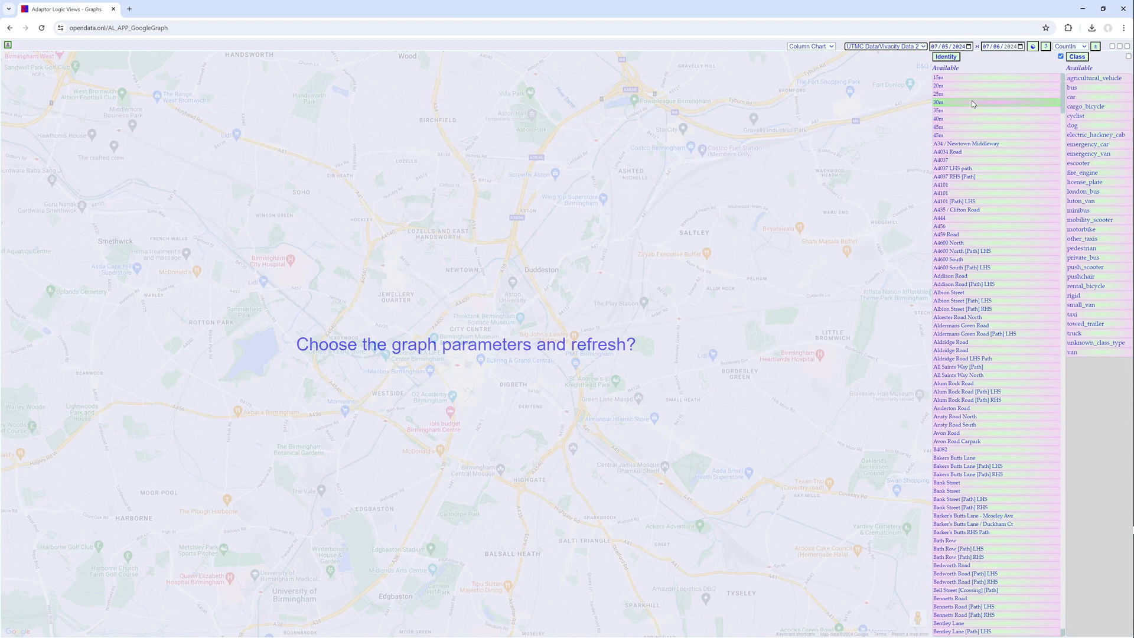
pyautogui.click(1096, 48)
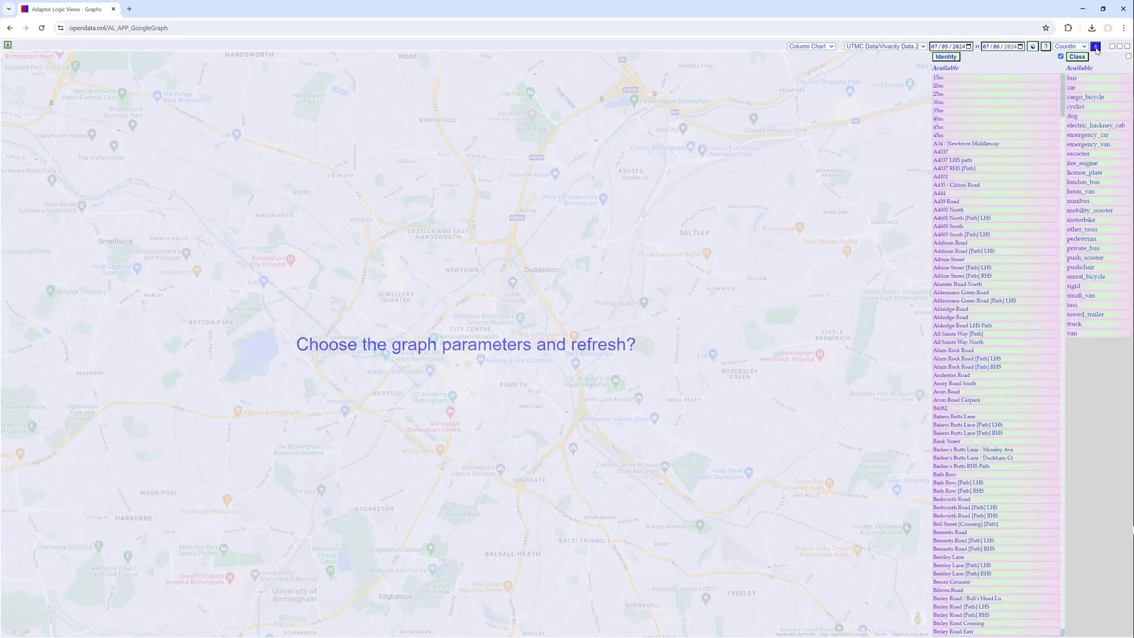
pyautogui.click(1096, 47)
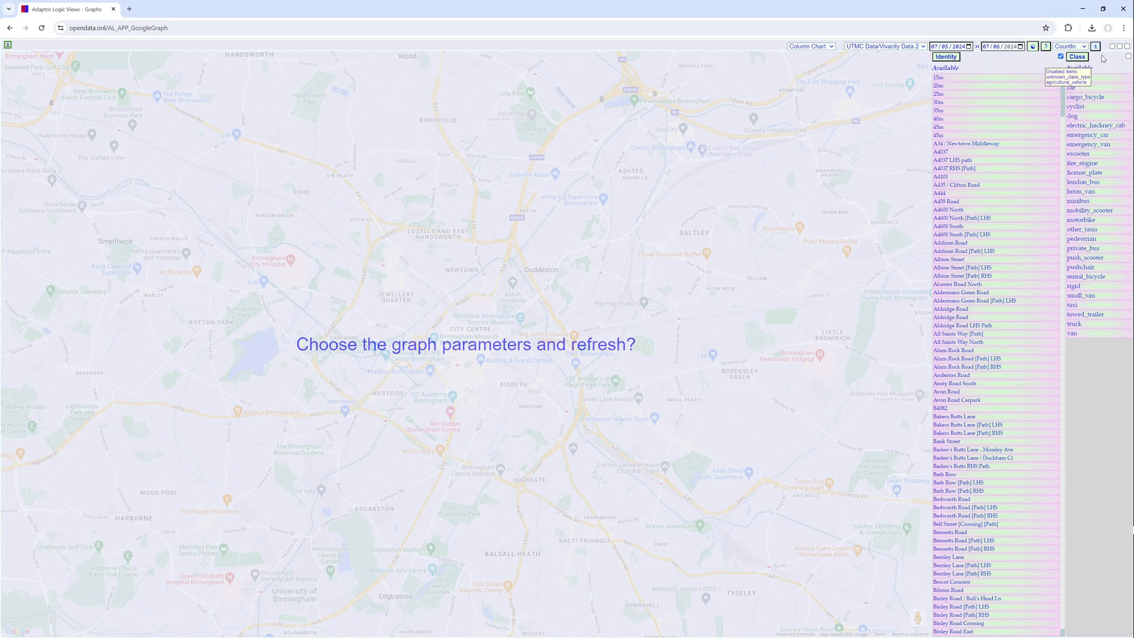
# Step: Select the A459 Road identity and the car class, and plot their CountIn data as a column chart
pyautogui.moveTo(1001, 62)
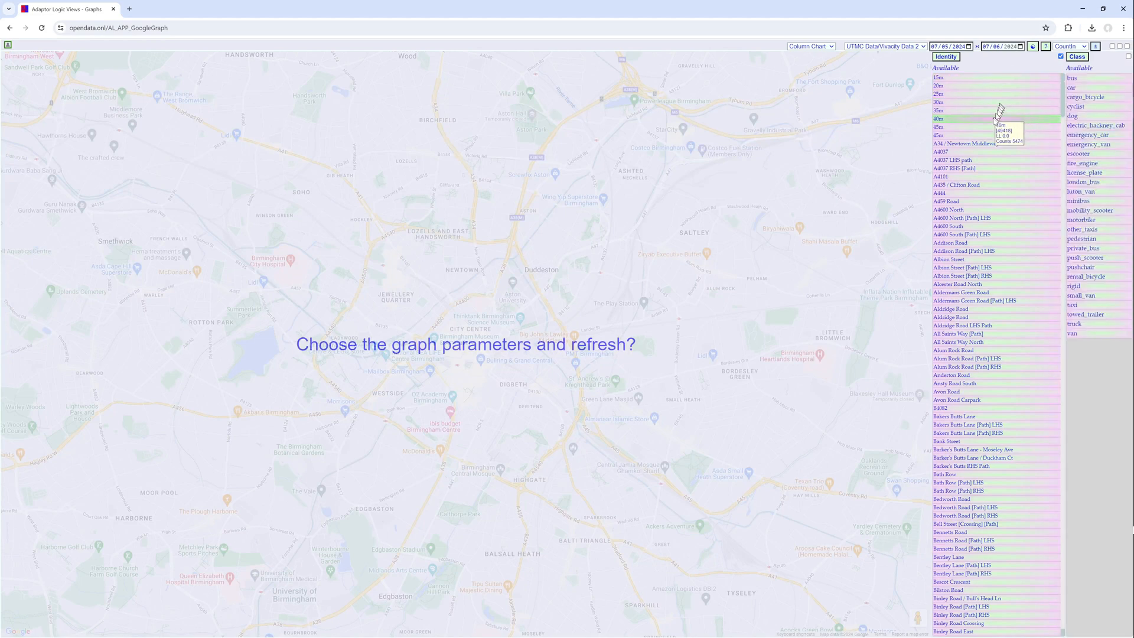
pyautogui.click(967, 201)
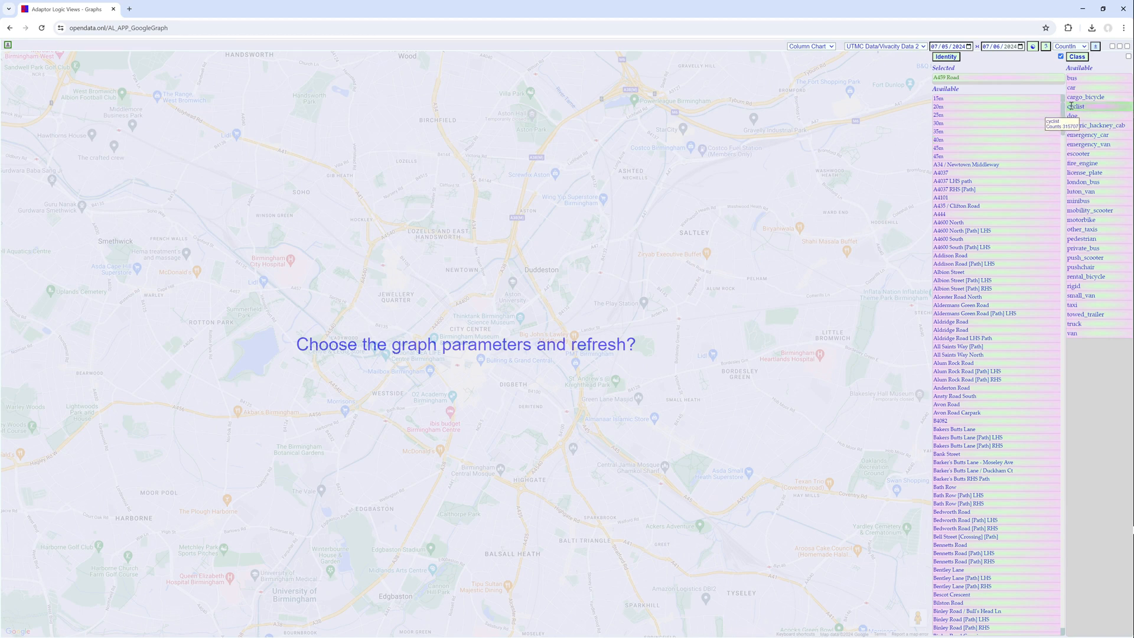
pyautogui.click(1075, 87)
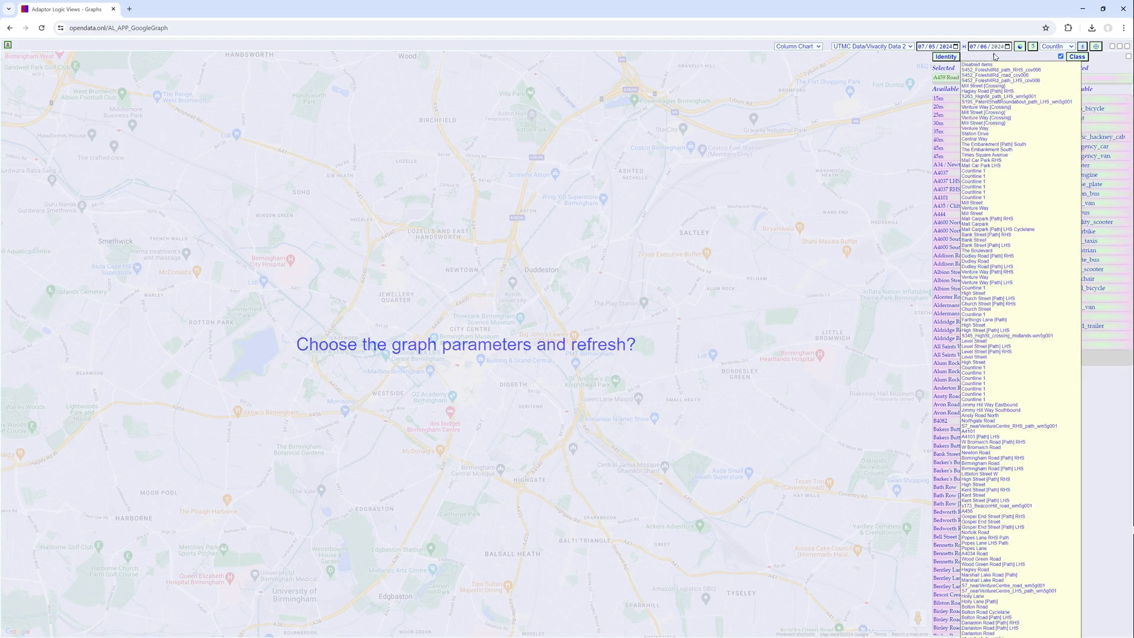
pyautogui.click(1096, 46)
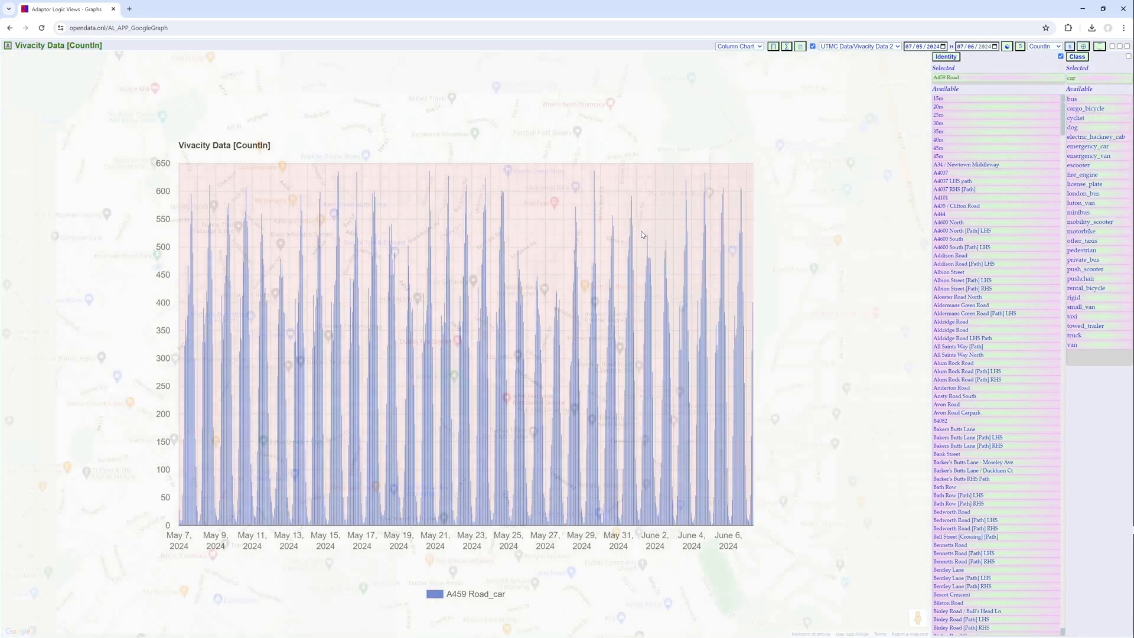
pyautogui.scroll(1, 441, 408)
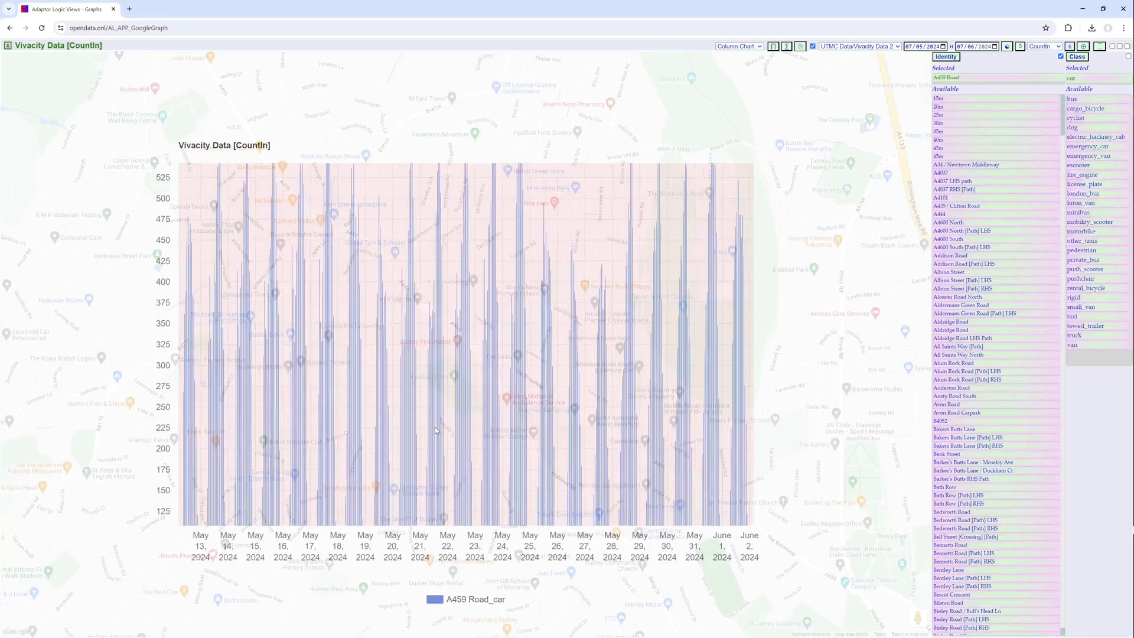
pyautogui.scroll(-2, 435, 428)
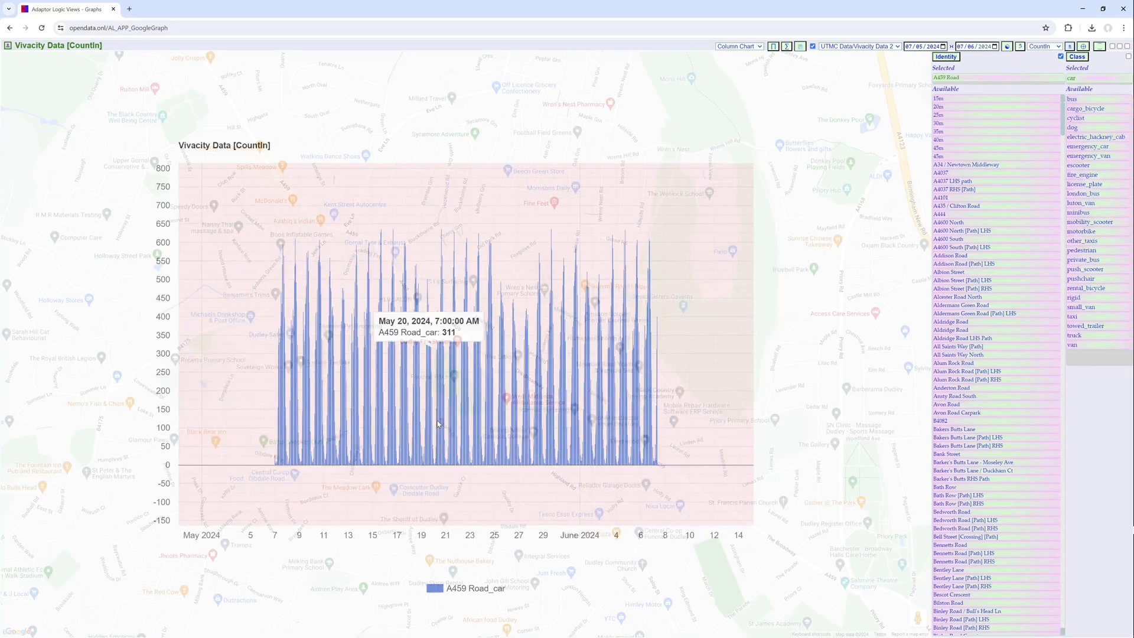
pyautogui.scroll(1, 438, 424)
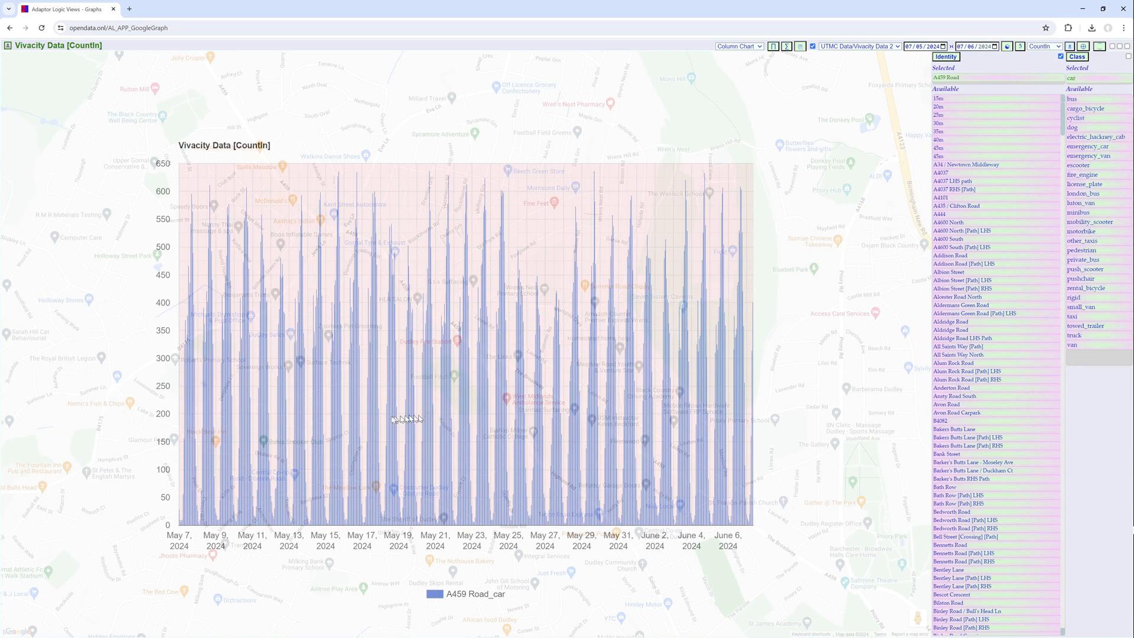
pyautogui.moveTo(380, 421)
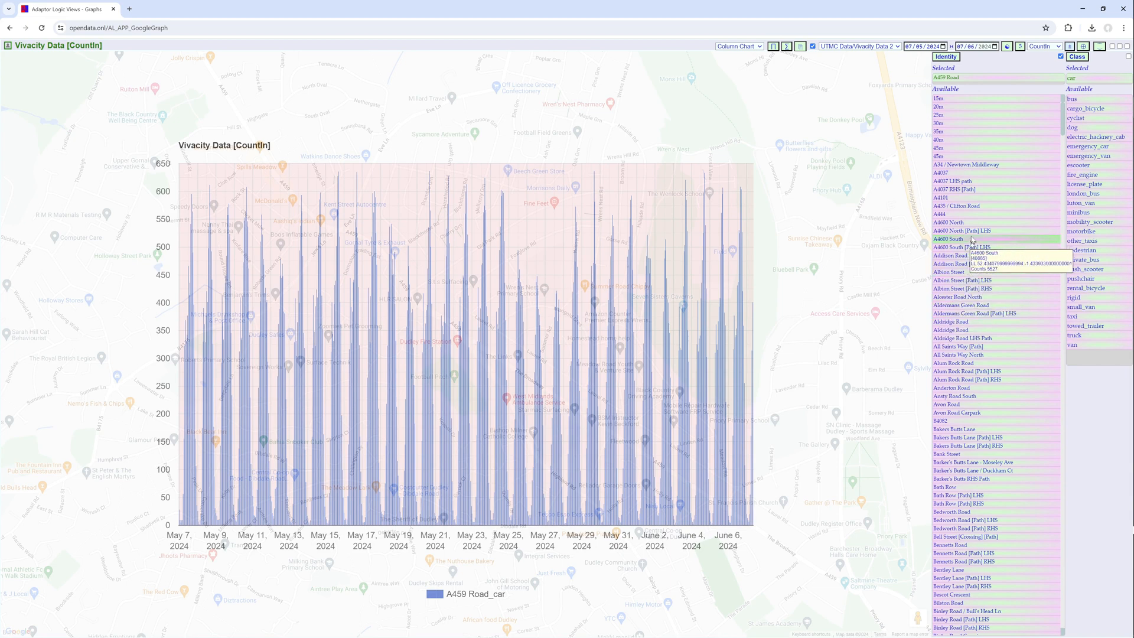
# Step: Add Aldridge Road to the selected identities and replot the chart with the two roads as separate car series
pyautogui.click(969, 319)
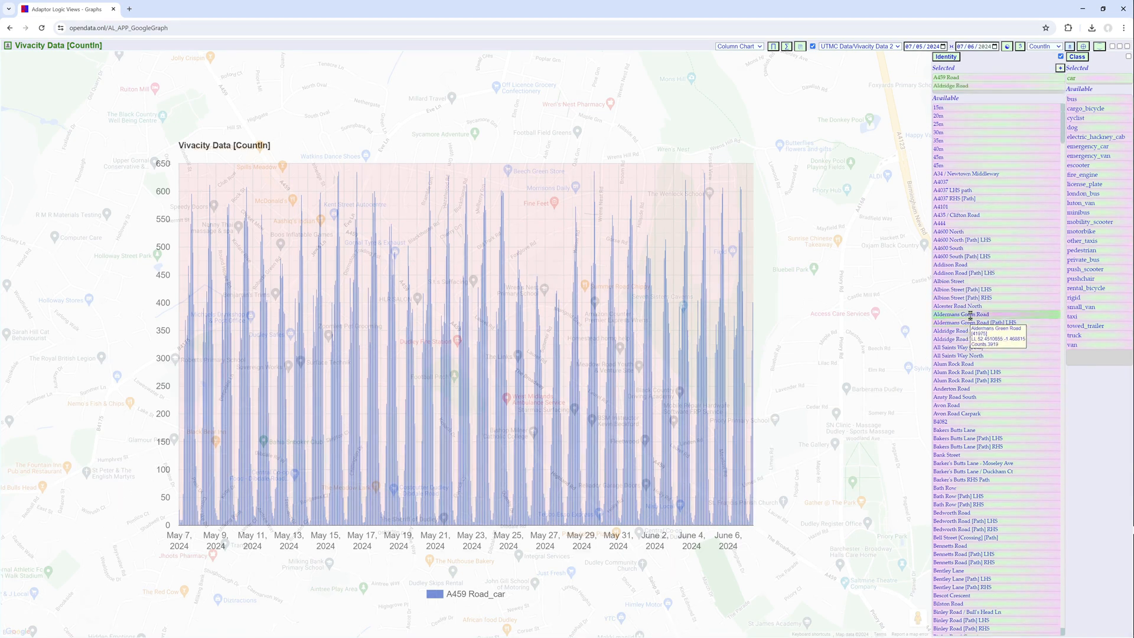
pyautogui.click(1061, 56)
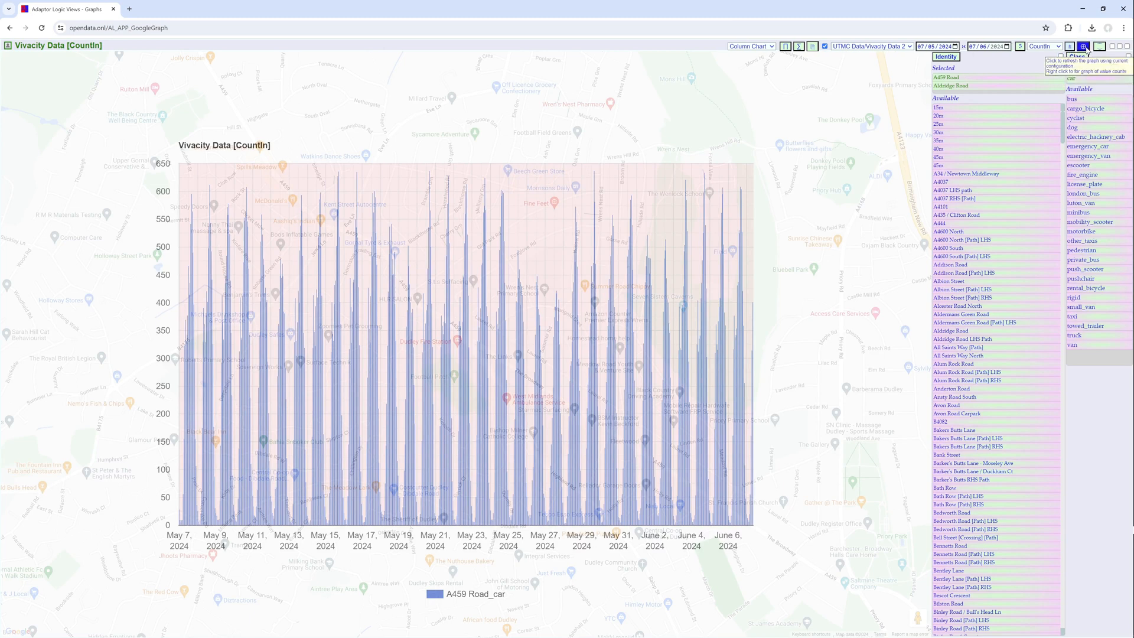
pyautogui.click(1084, 47)
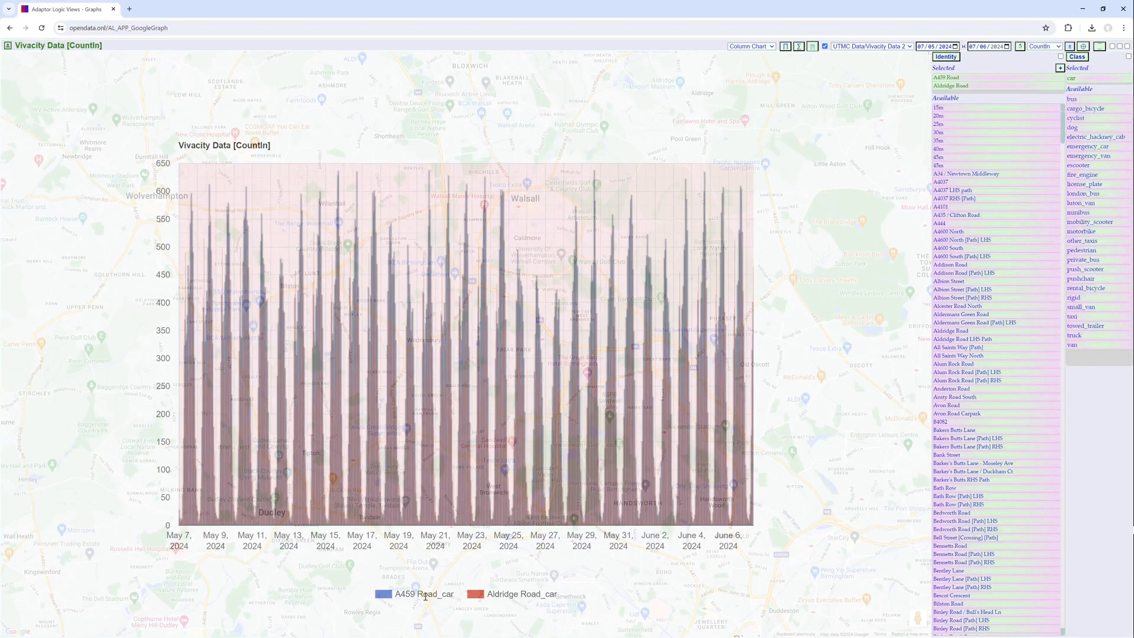
# Step: View the A459 Road car series on its own, and the combined A459 Road/Aldridge Road car series
pyautogui.click(425, 595)
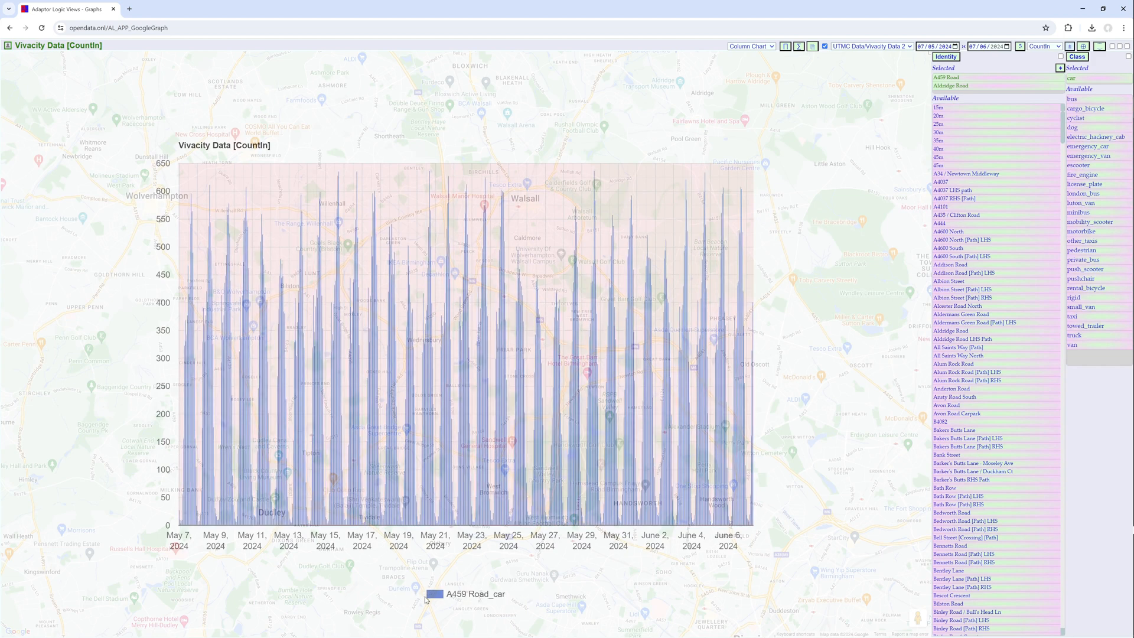
pyautogui.click(488, 595)
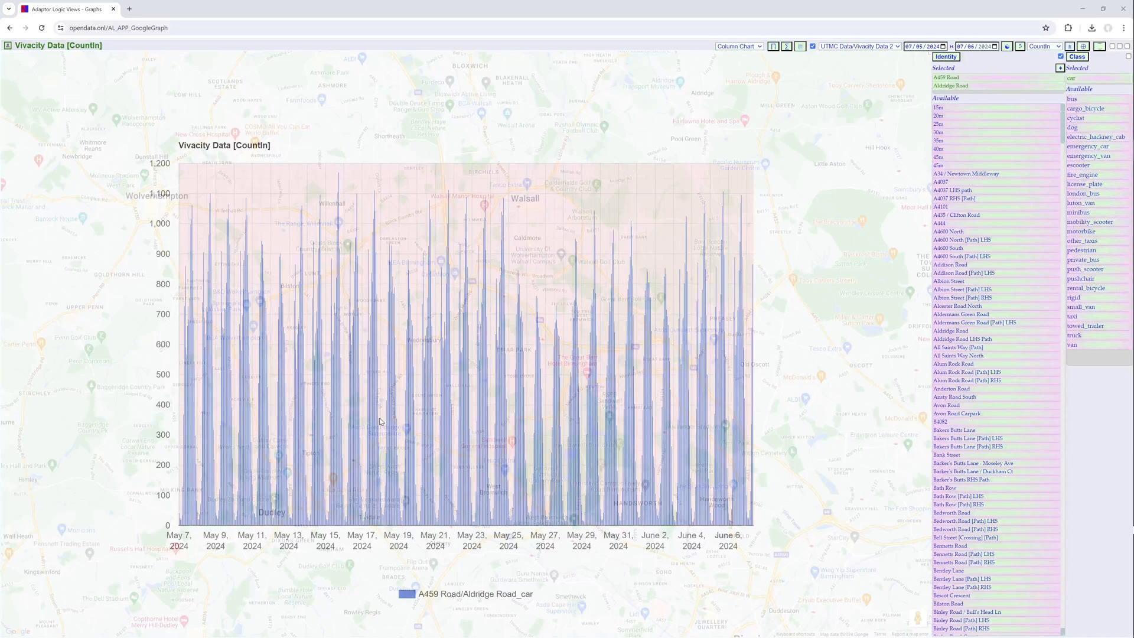
pyautogui.moveTo(375, 420)
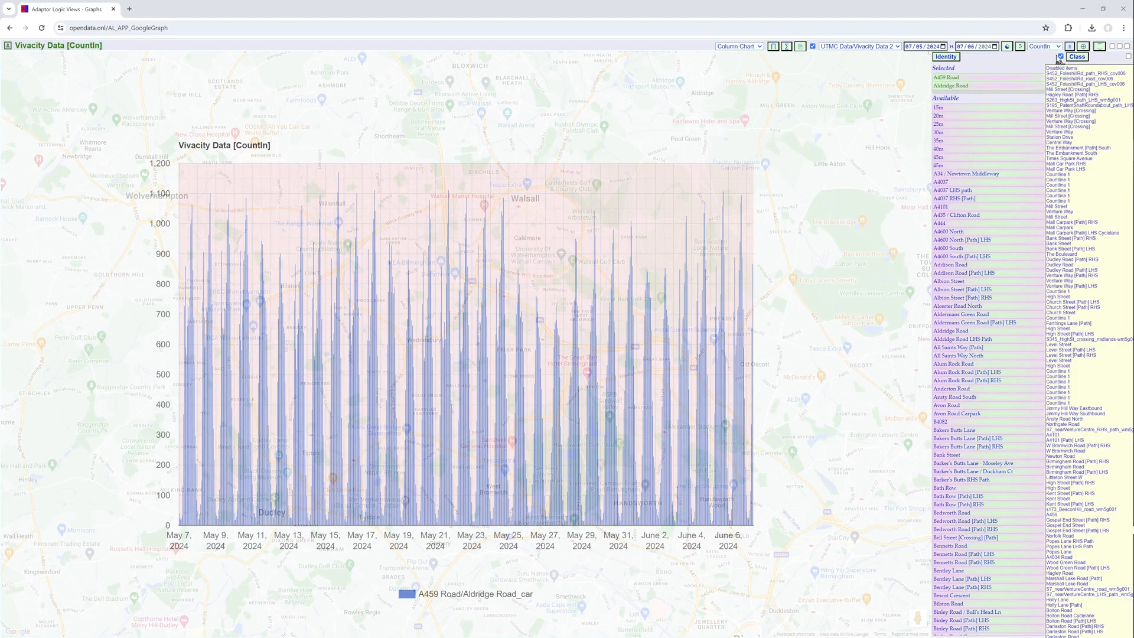
# Step: Turn off combining of the identities and chart the occurrences per identity, for the selected roads and for all identities
pyautogui.click(1060, 57)
pyautogui.moveTo(976, 213)
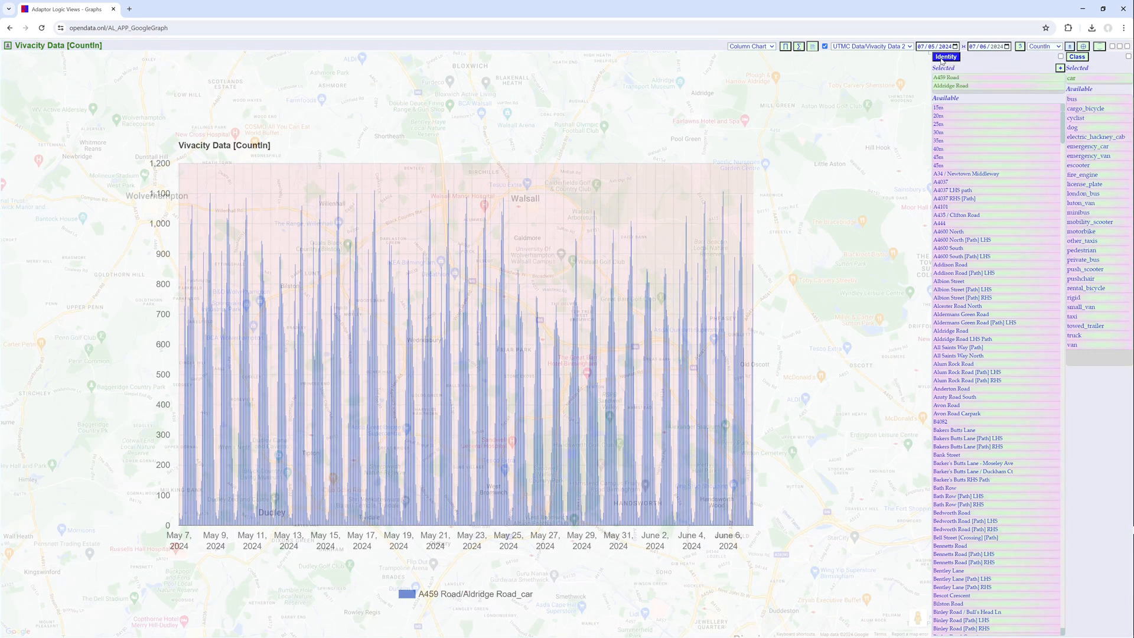
pyautogui.click(943, 61)
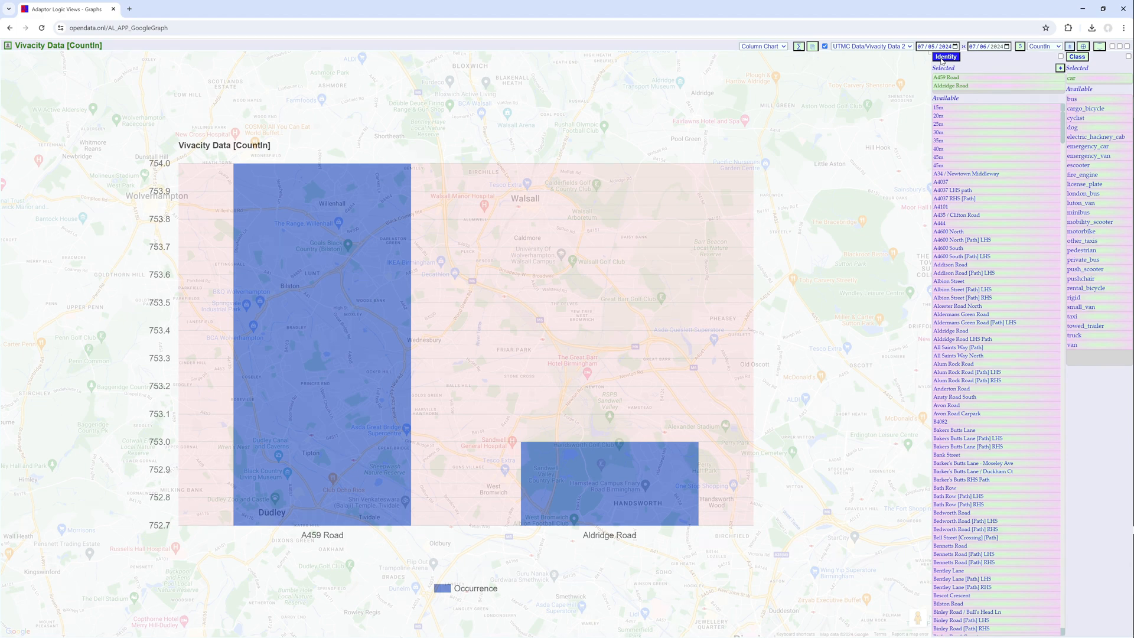
pyautogui.click(942, 62)
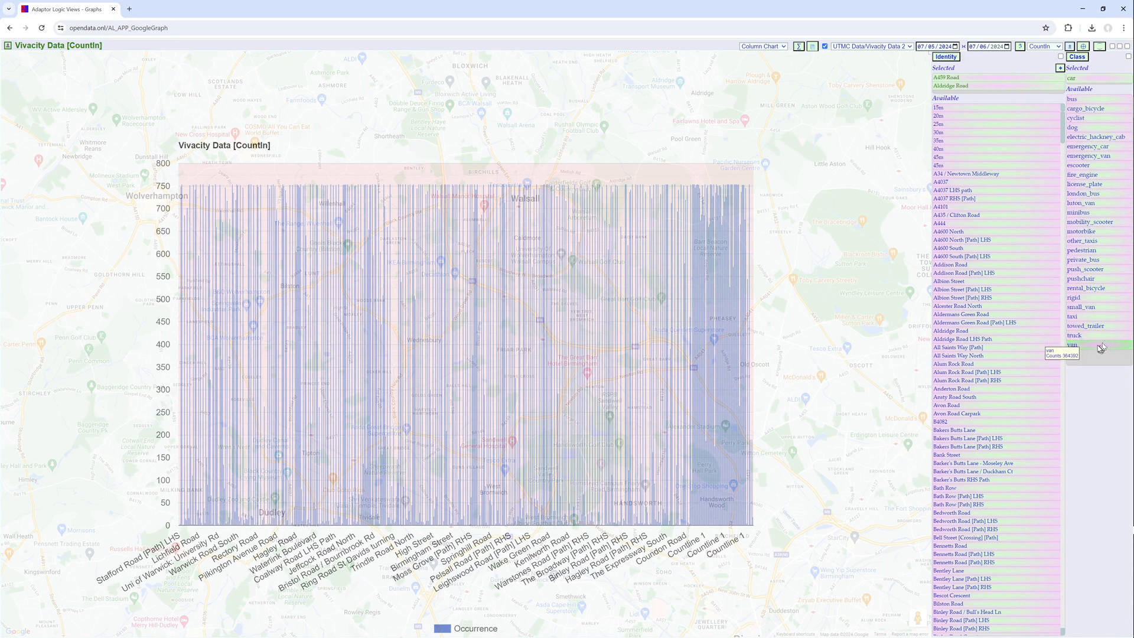
# Step: Chart the occurrences per class for the selected roads, and add van to the selected classes
pyautogui.click(1077, 57)
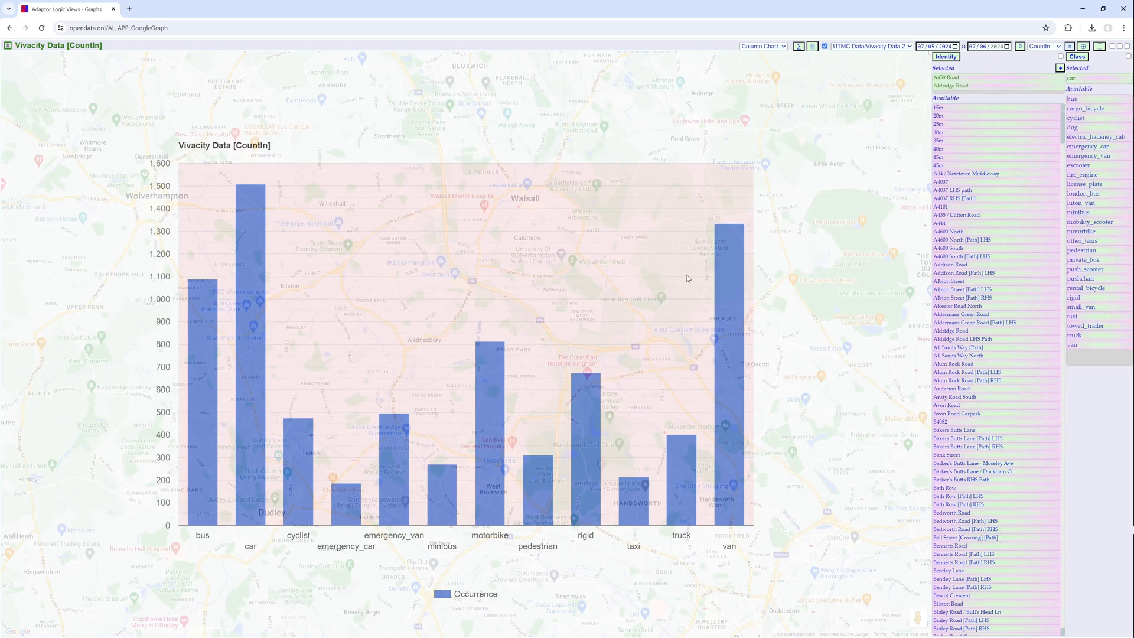
pyautogui.click(1097, 346)
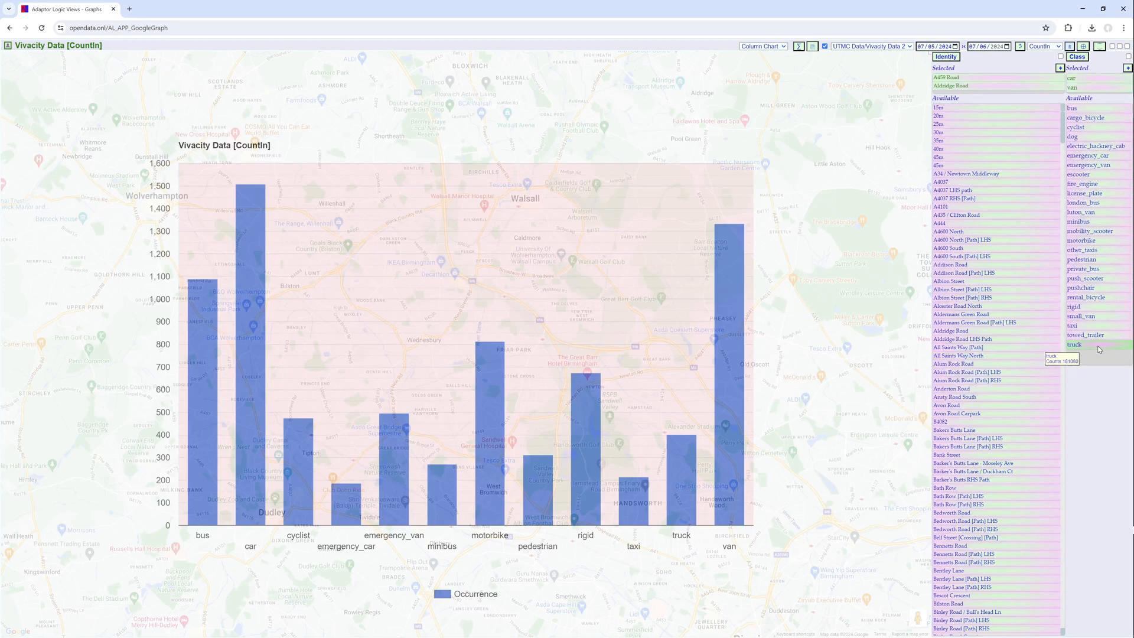
# Step: Chart the car and van counts for A459 Road and Aldridge Road, first per road, with the roads combined, and with the classes combined too
pyautogui.click(1083, 47)
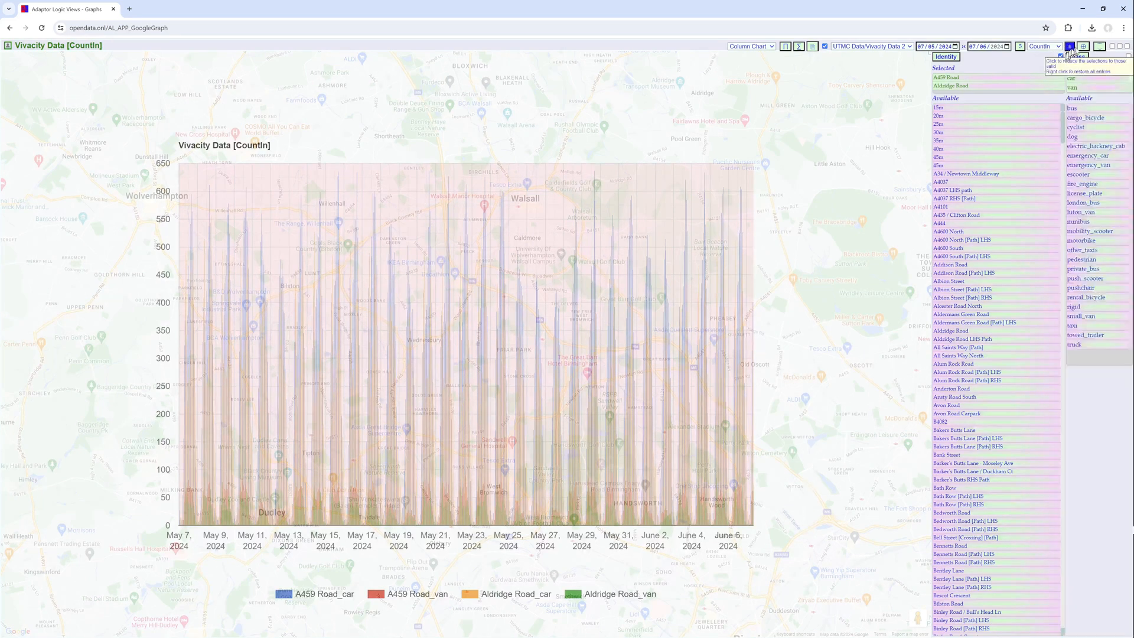
pyautogui.click(1083, 47)
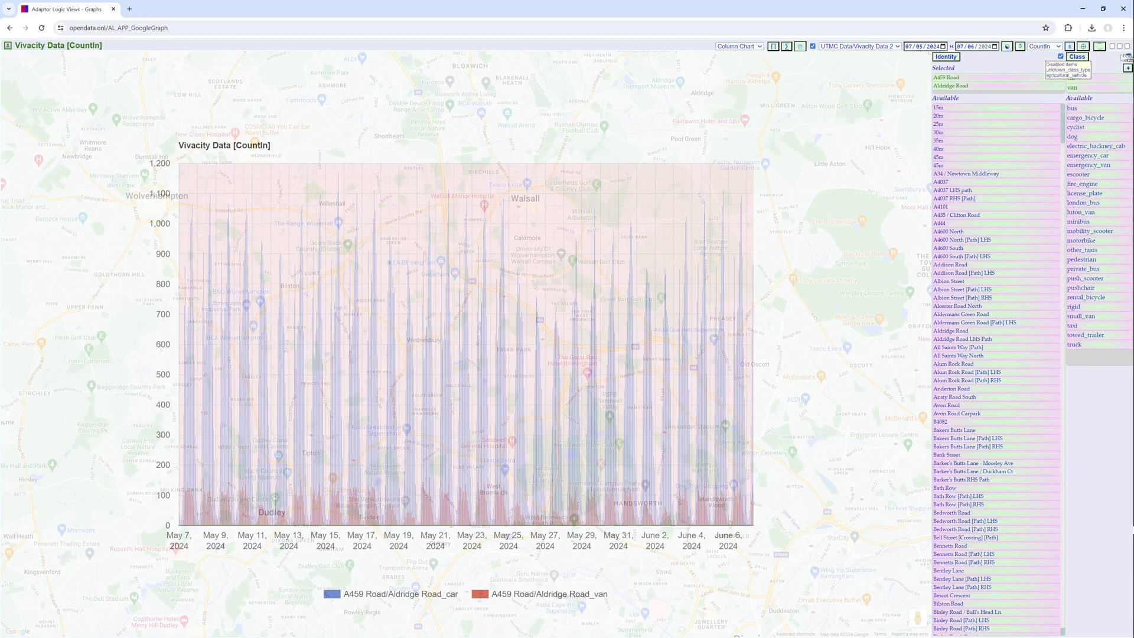
pyautogui.click(1084, 47)
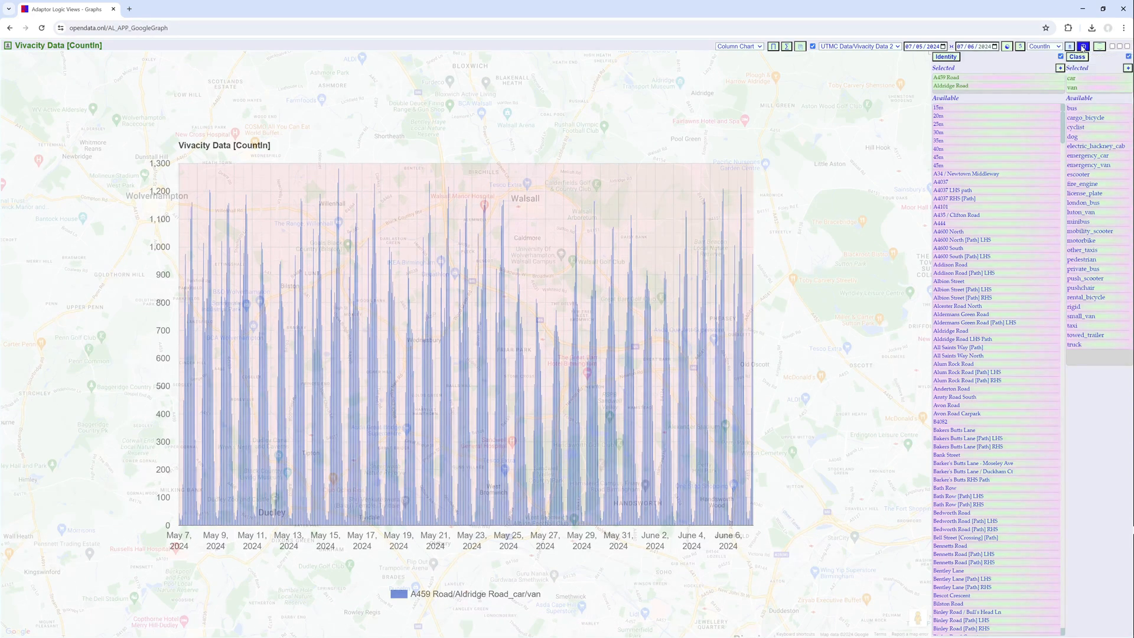
# Step: Group the selected car and van classes as CarVan, replot the combined roads with that group, and ungroup the classes
pyautogui.moveTo(1106, 83)
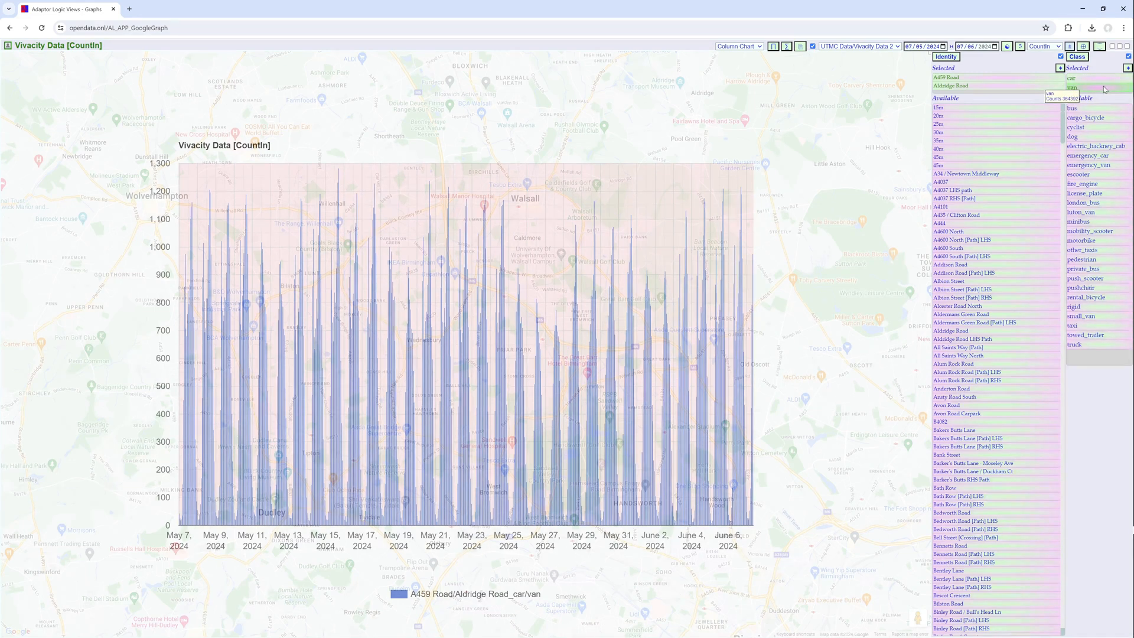
pyautogui.click(1128, 69)
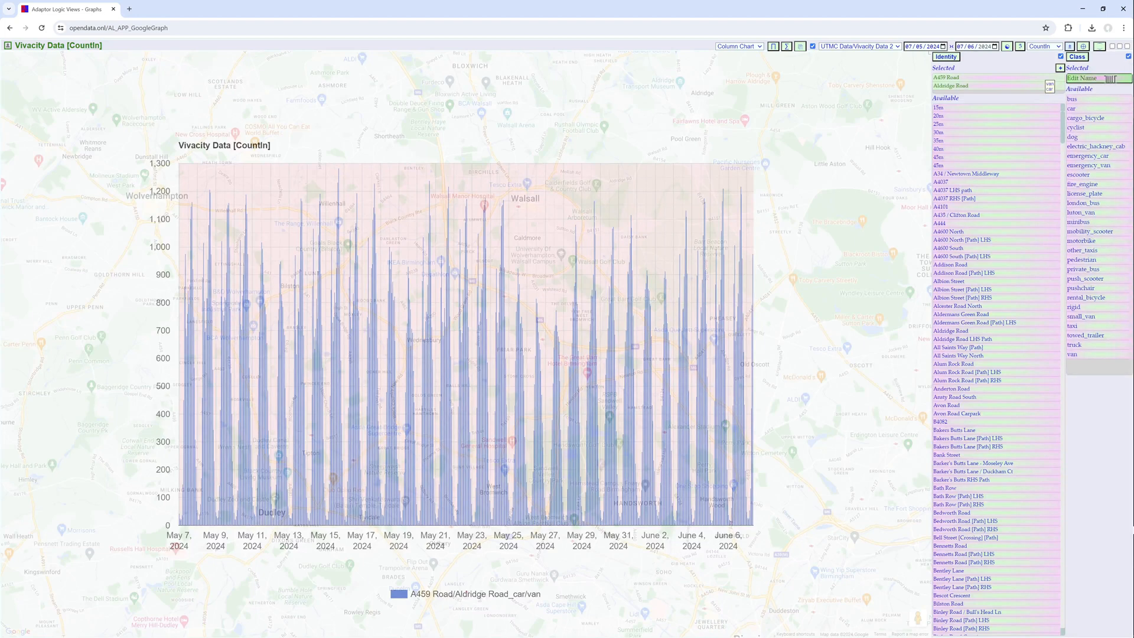
pyautogui.write('CarVan')
pyautogui.press('Return')
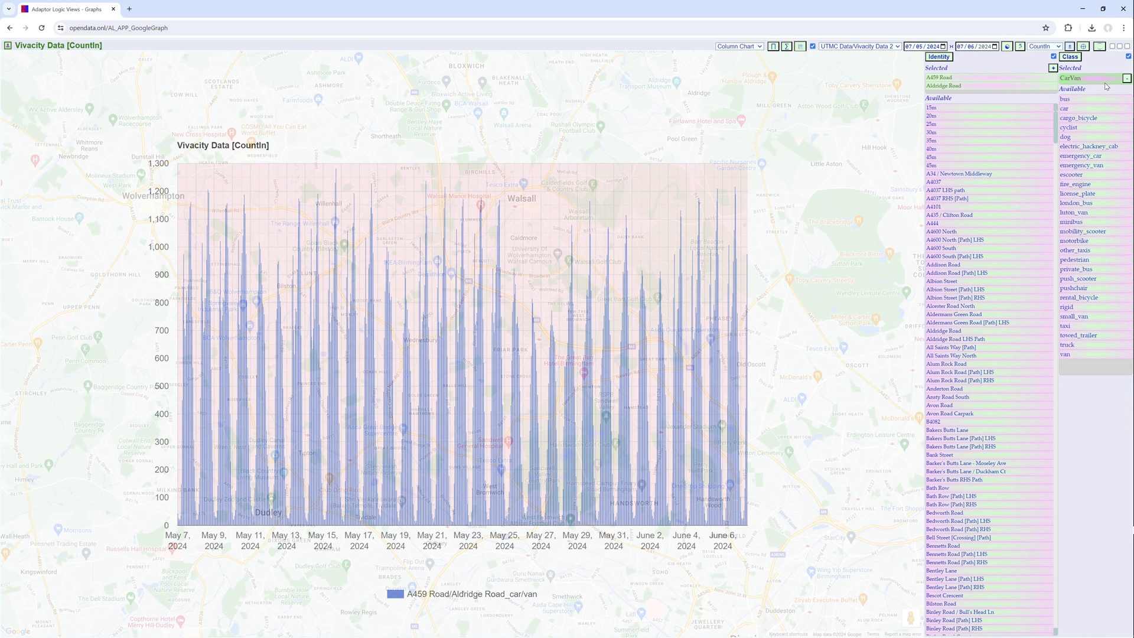
pyautogui.click(1084, 47)
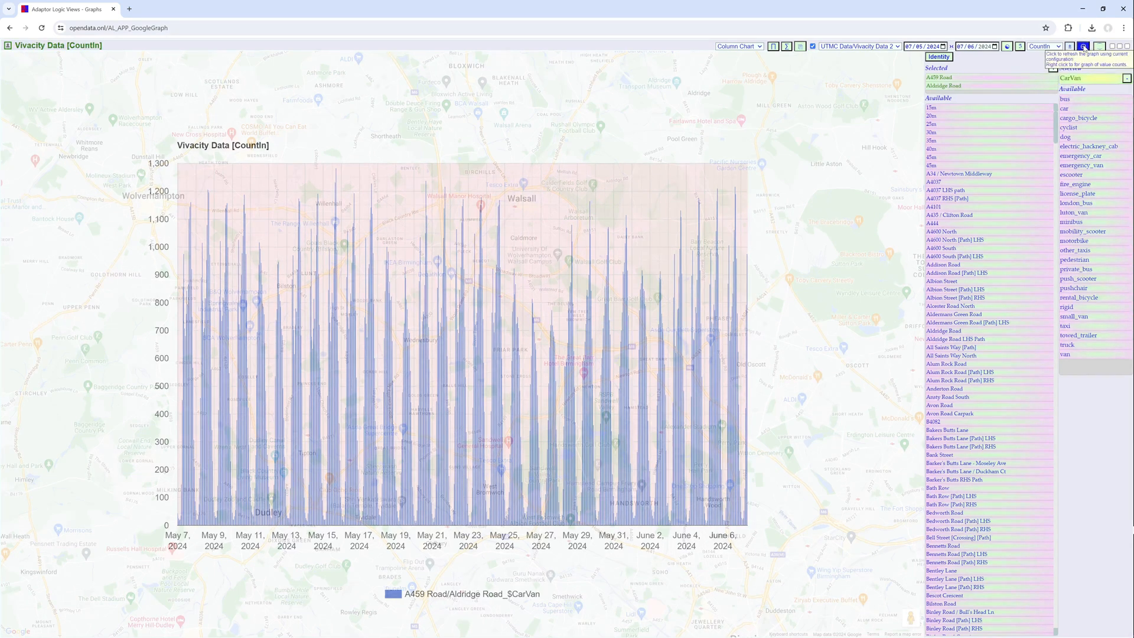
pyautogui.click(1086, 82)
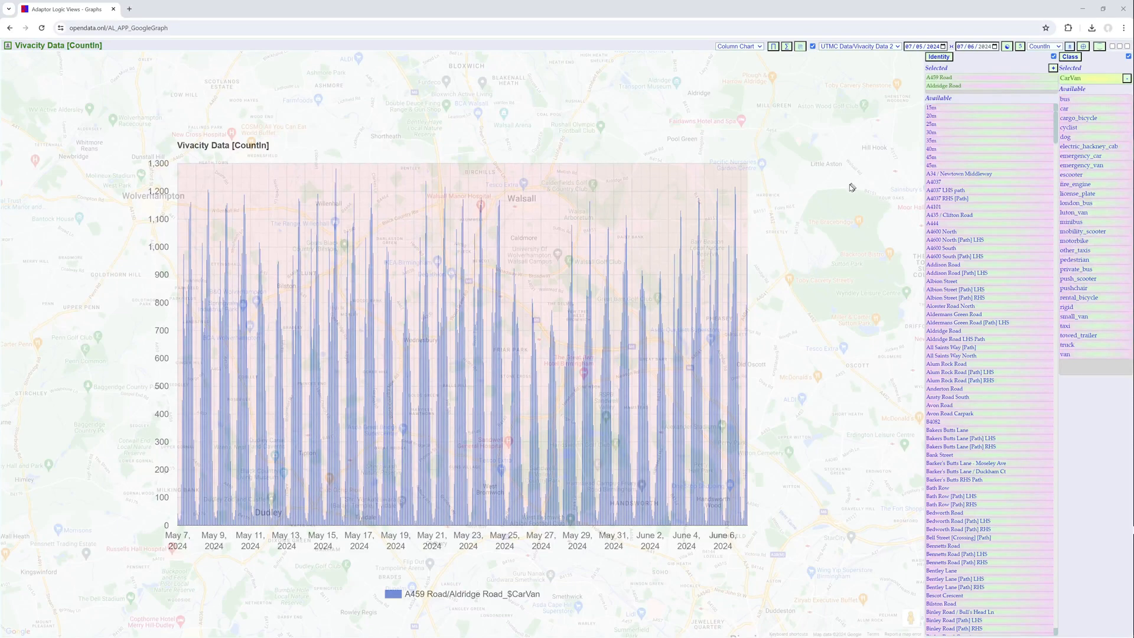
pyautogui.click(1126, 79)
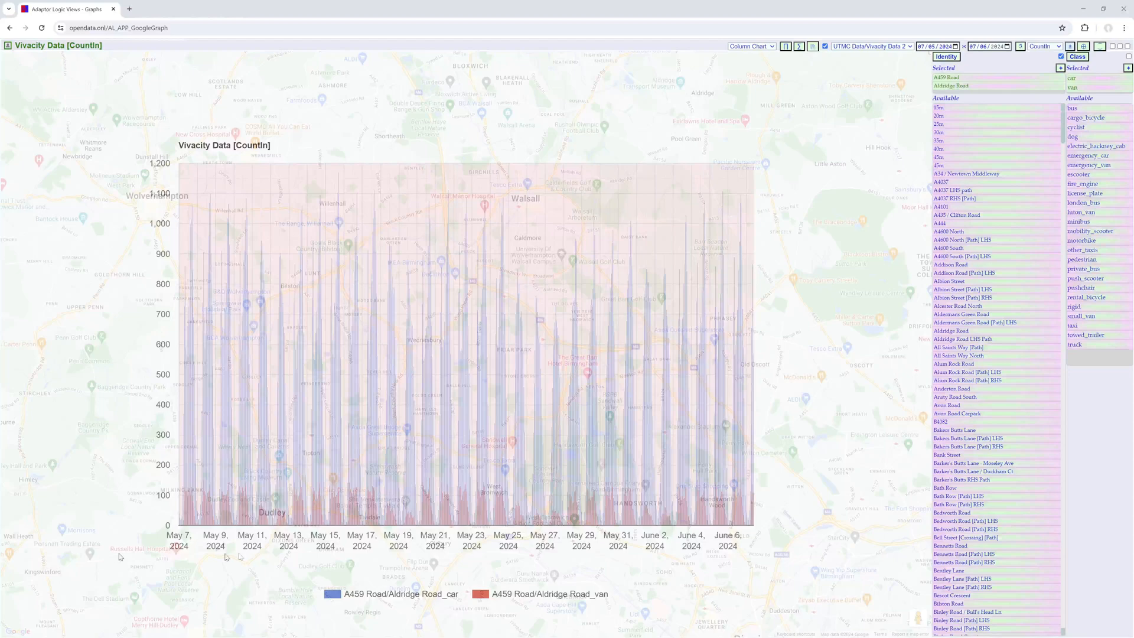
# Step: Switch the data source to CITS/CAZ Site and chart Bristol Street (CAZ028 to CAZ031) and Broad Street (CAZ039) combined, for direction All
pyautogui.click(867, 47)
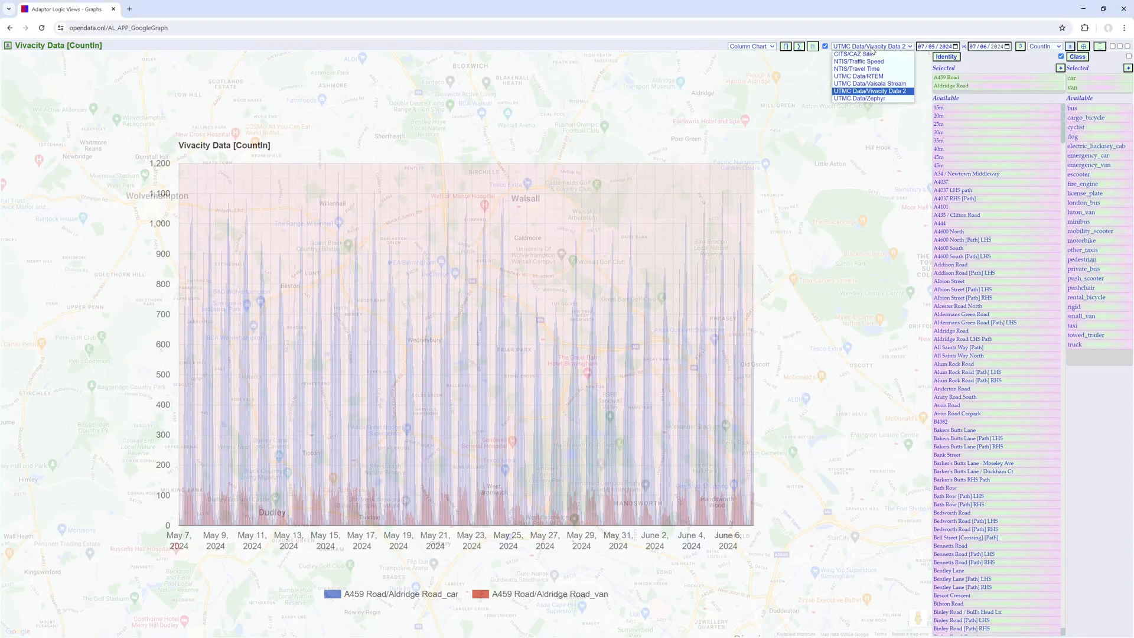
pyautogui.click(869, 56)
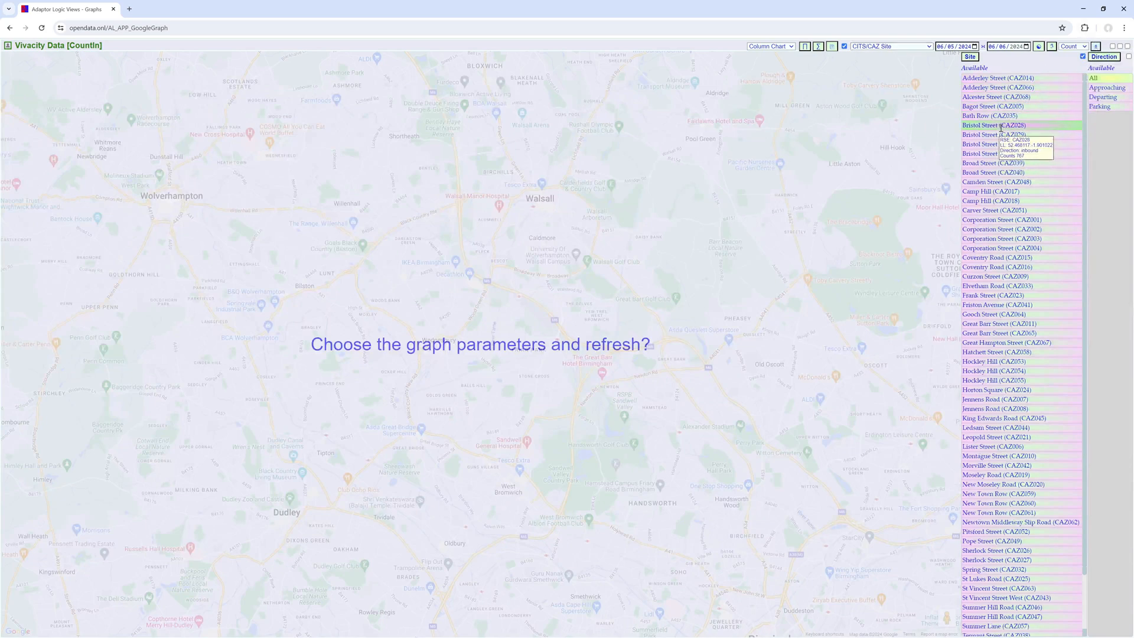
pyautogui.moveTo(999, 125); pyautogui.dragTo(998, 166)
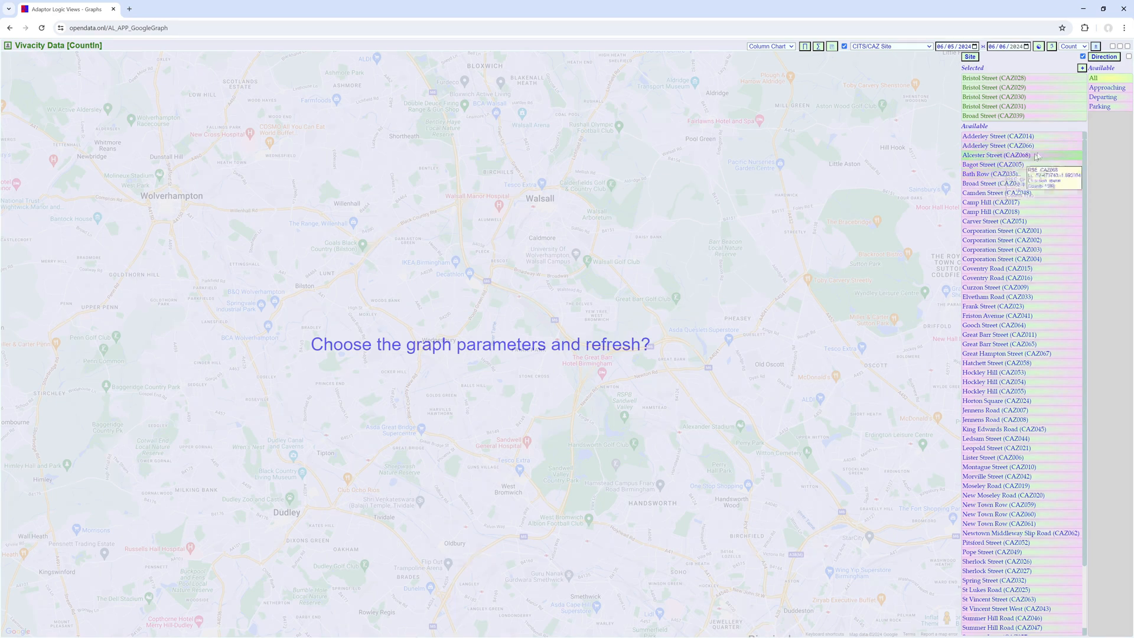
pyautogui.click(1100, 80)
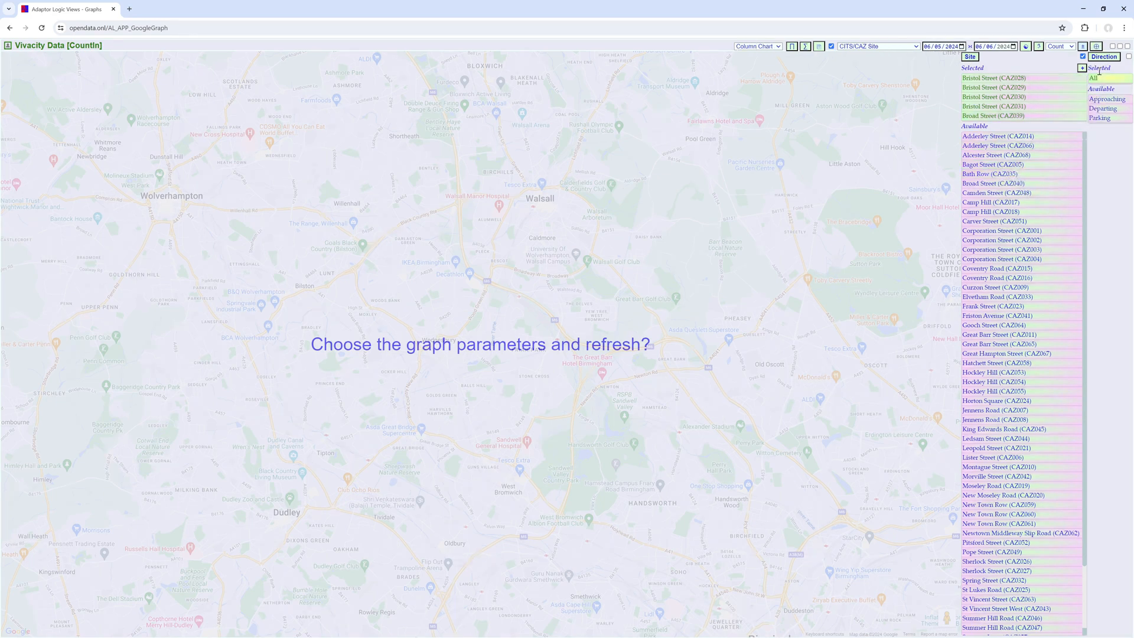
pyautogui.click(1097, 47)
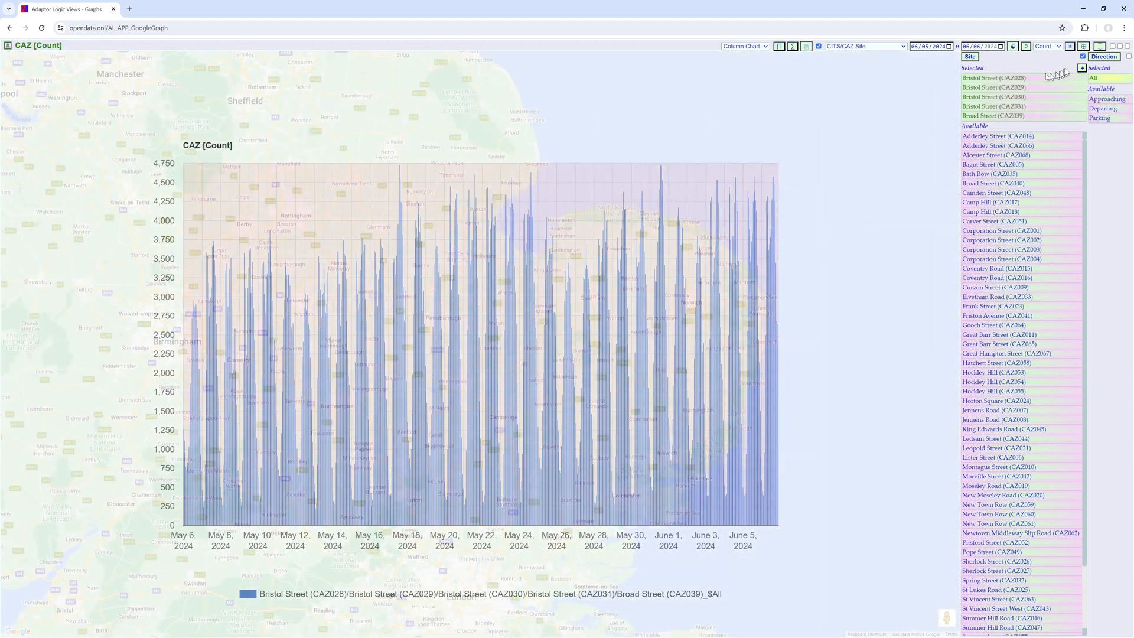
# Step: Chart the occurrences per selected site, and replot the sites uncombined with the Bristol Street (CAZ029) series on its own
pyautogui.click(973, 58)
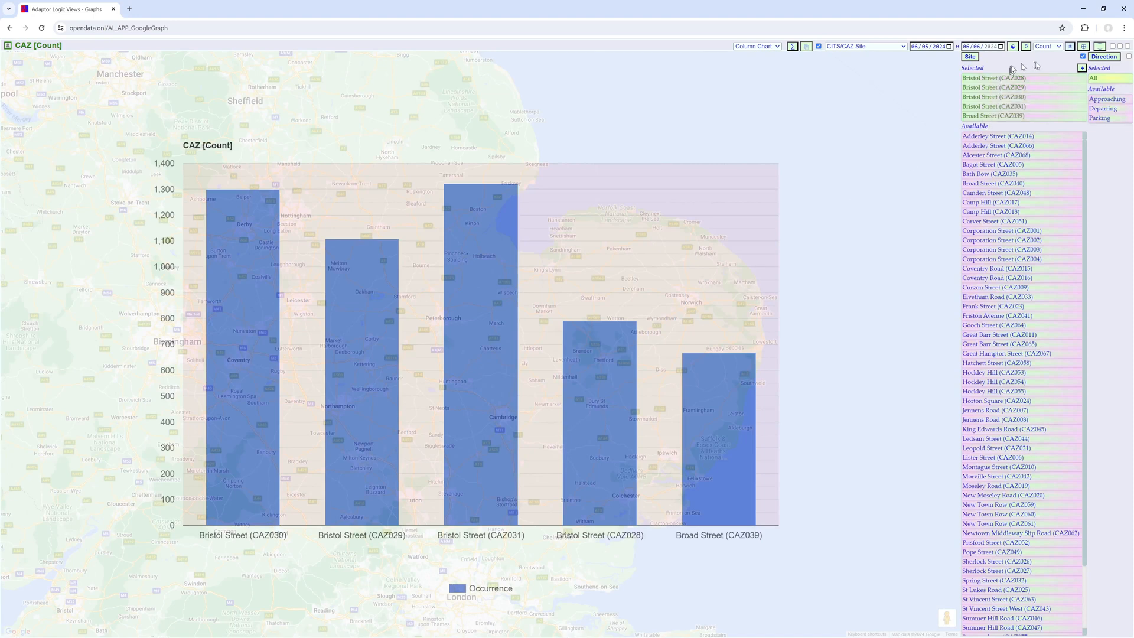
pyautogui.click(1083, 47)
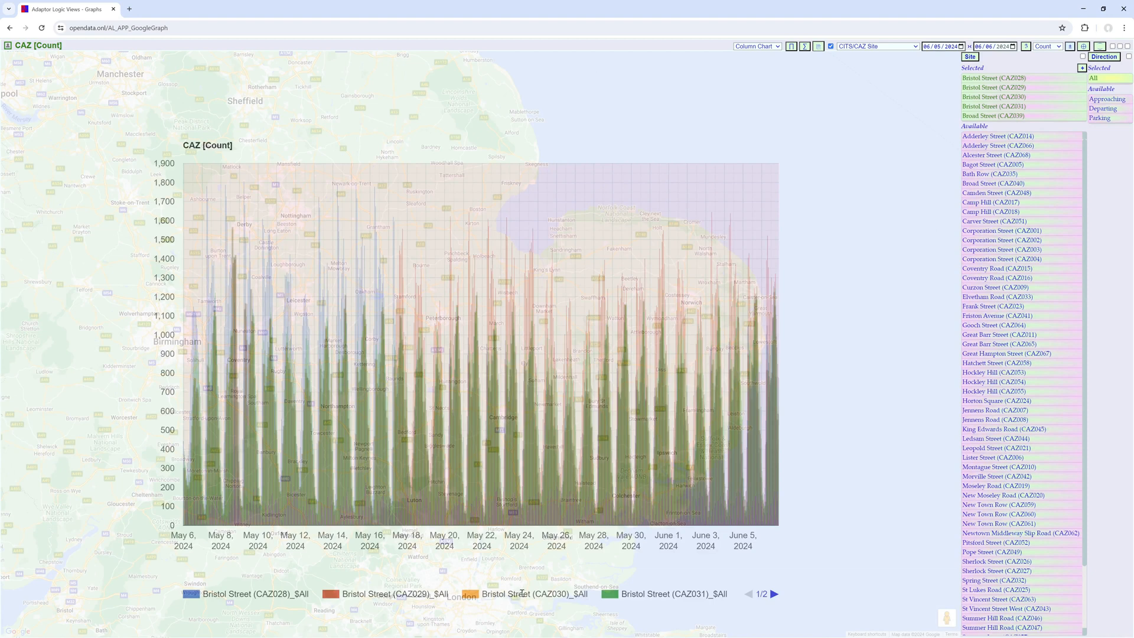
pyautogui.click(347, 595)
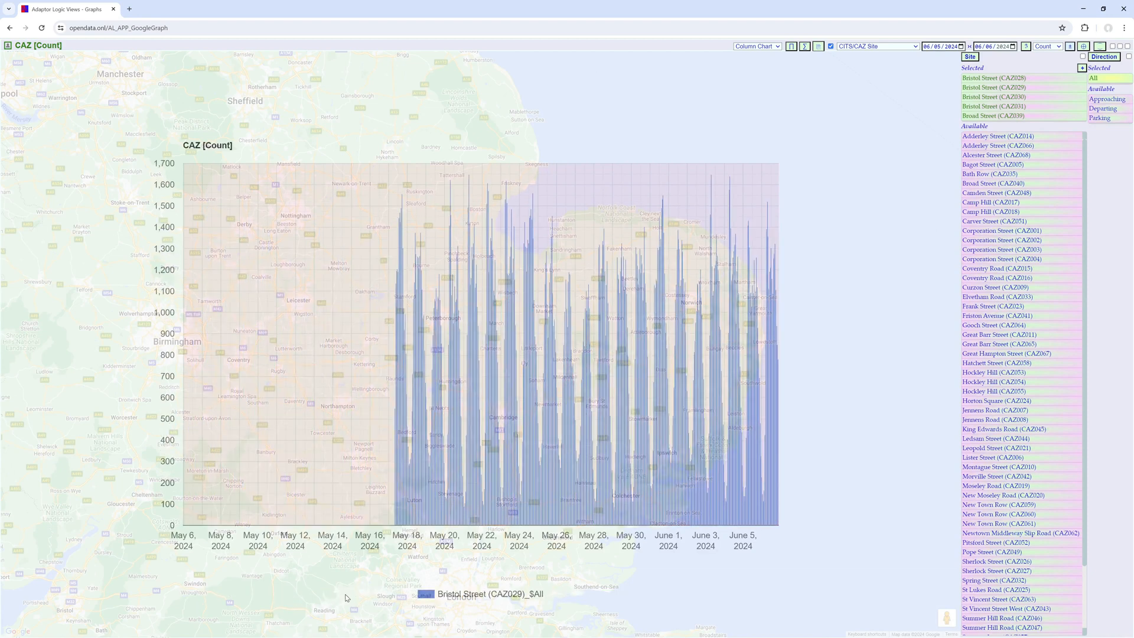
# Step: Set the start date to 01/05/2024, replot the sites, and view the Bristol Street (CAZ029) series on its own
pyautogui.click(954, 47)
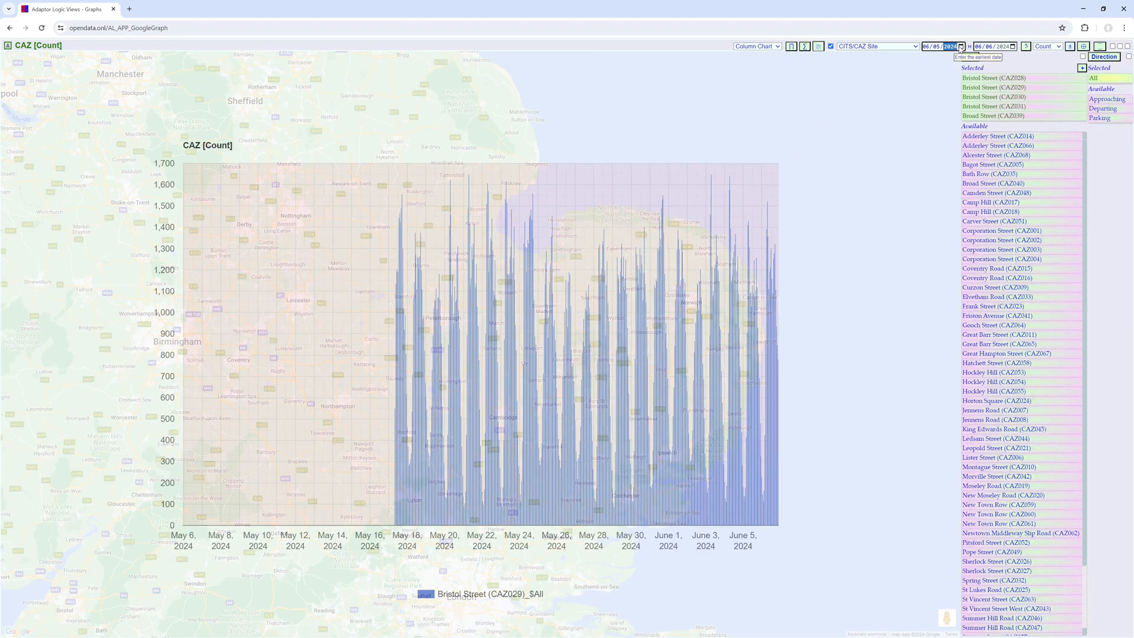
pyautogui.click(961, 46)
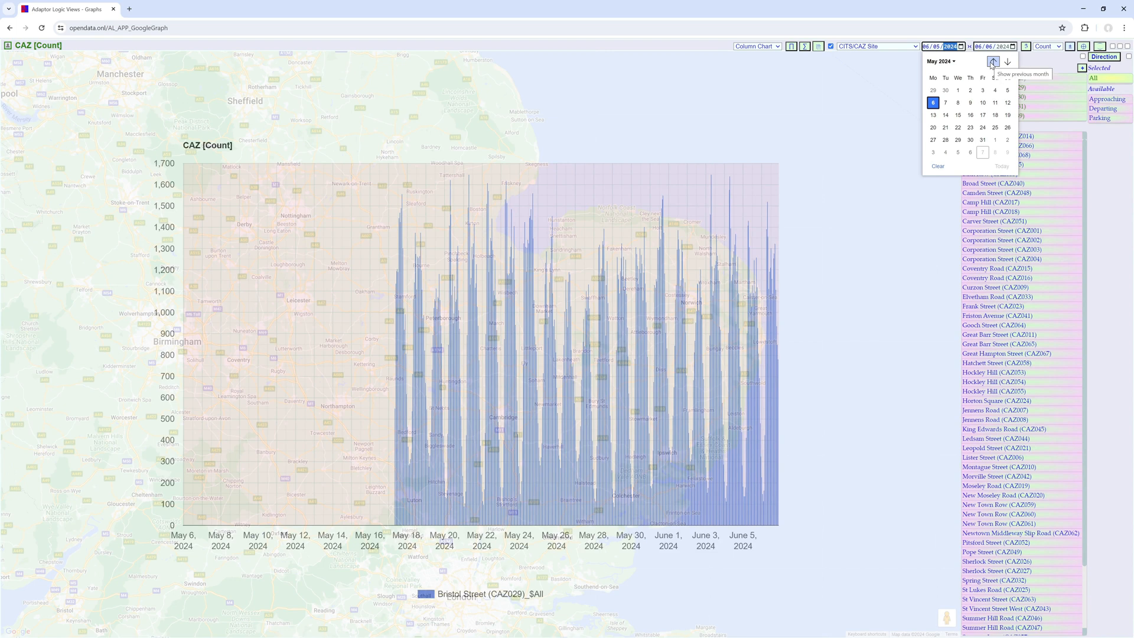
pyautogui.click(959, 91)
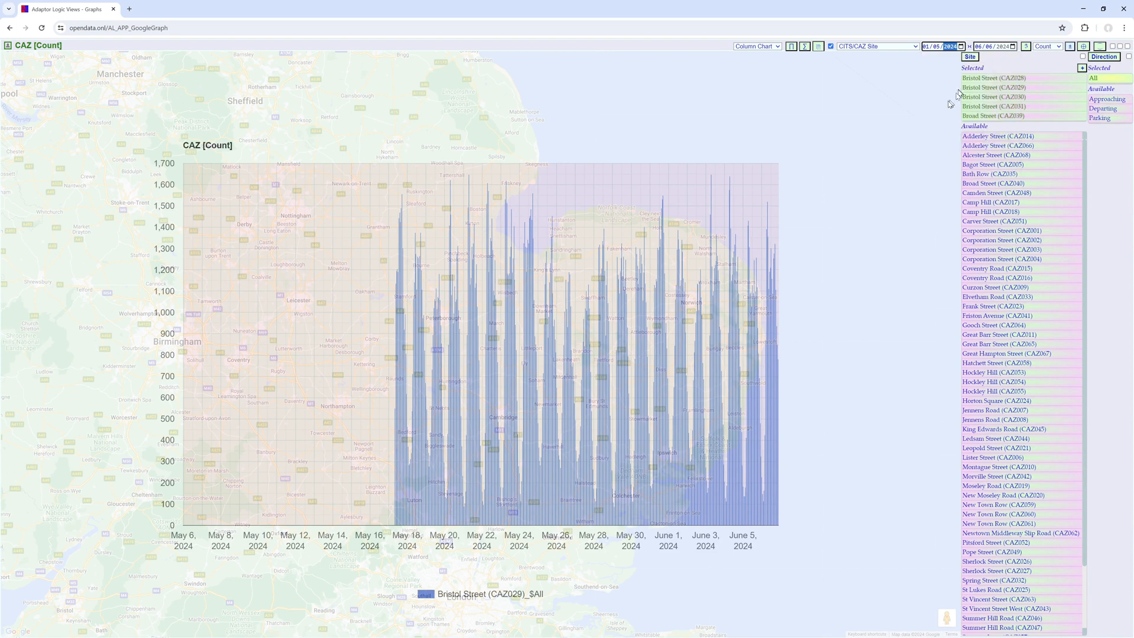
pyautogui.click(1084, 47)
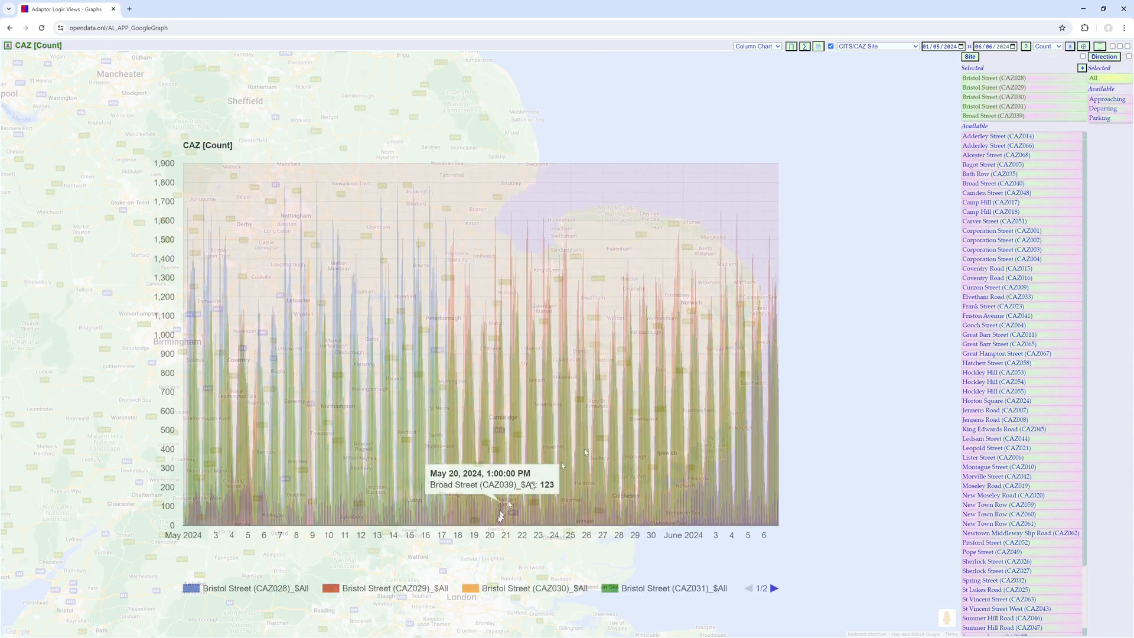
pyautogui.click(408, 589)
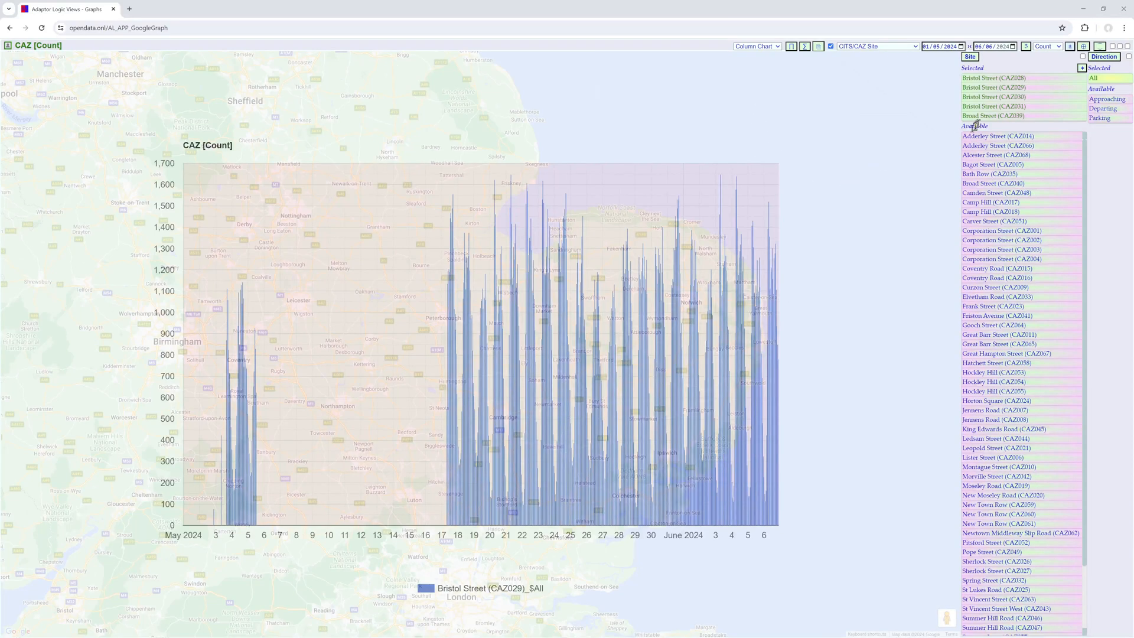
# Step: Turn on combining of the selected sites and switch the date range to a day repeated monthly 4 times
pyautogui.moveTo(1055, 86)
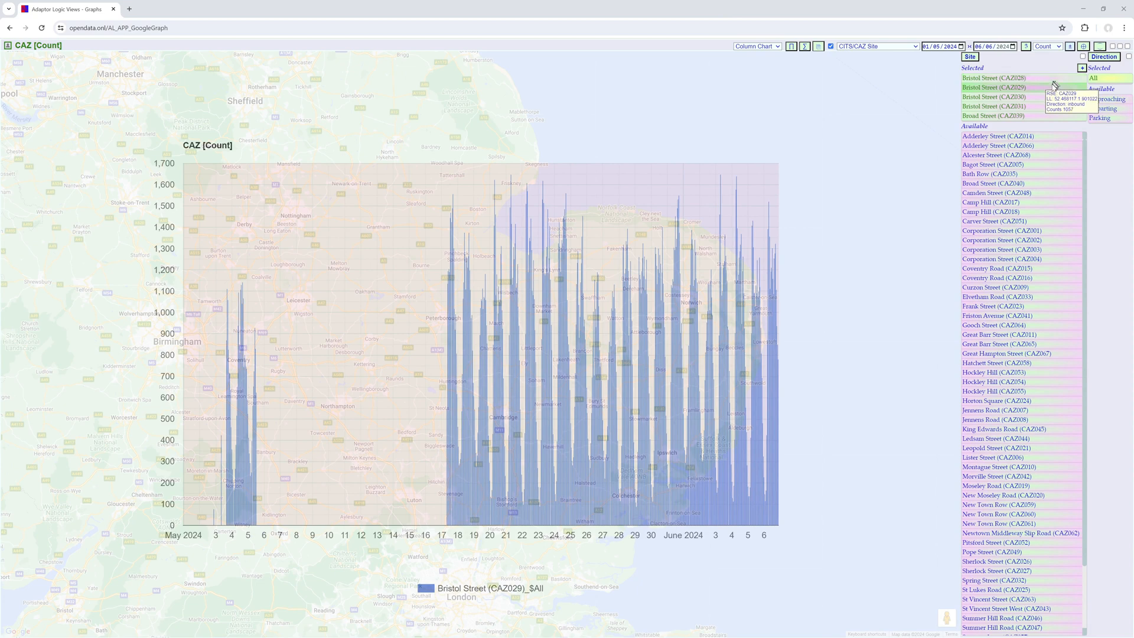
pyautogui.click(1084, 57)
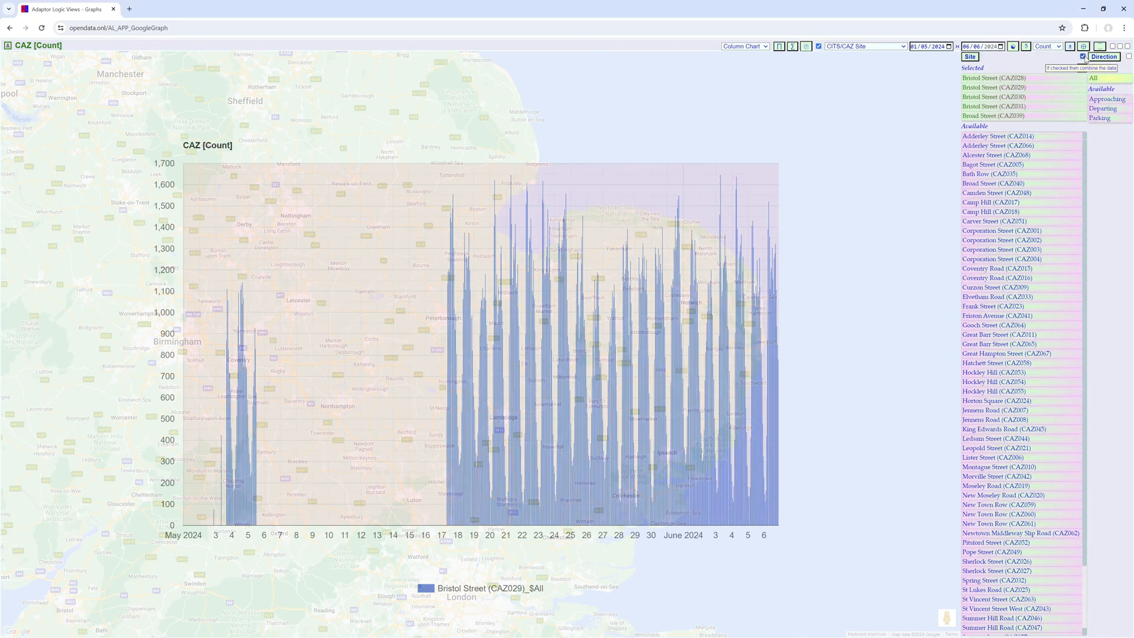
pyautogui.click(1013, 47)
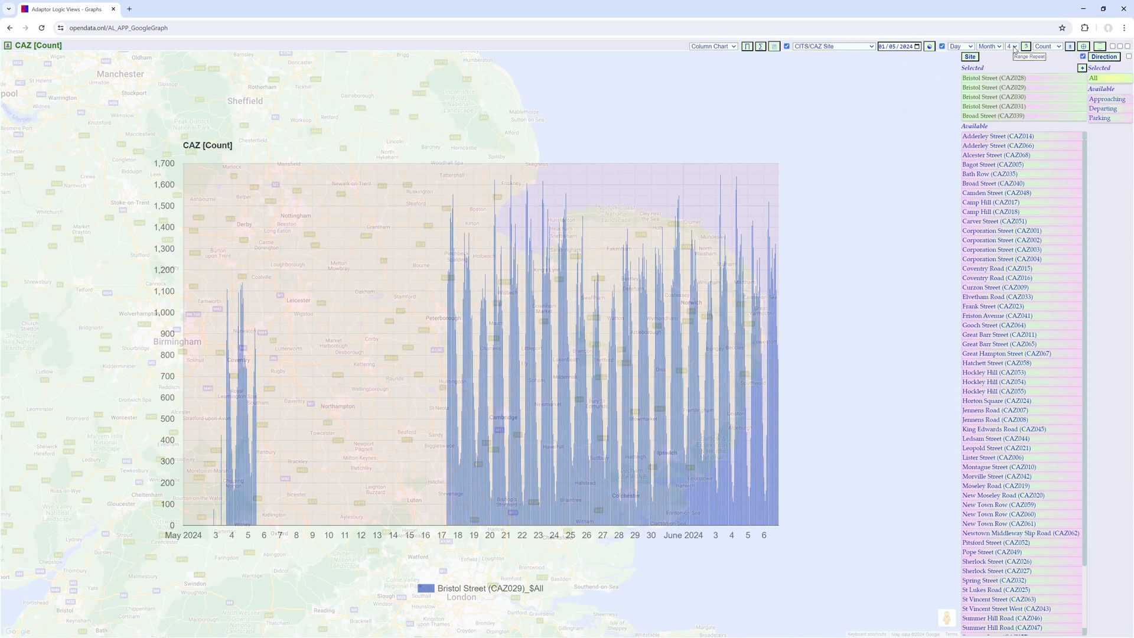
# Step: Set the start date of the repeated ranges to 01/02/2024 and replot the combined sites as one series per day
pyautogui.click(918, 46)
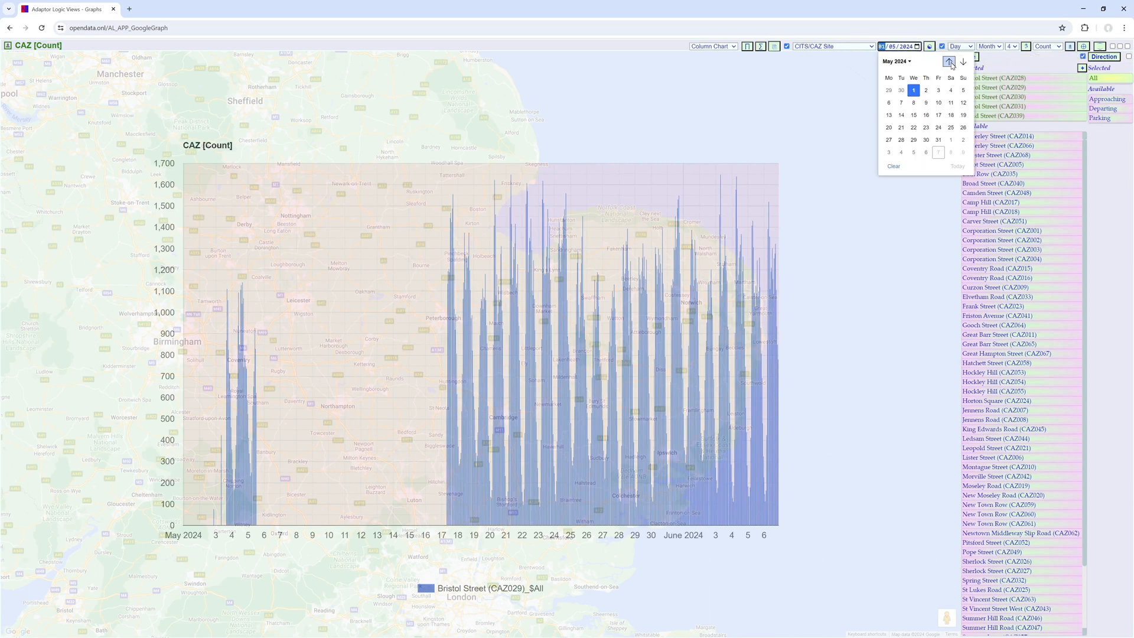
pyautogui.click(949, 62)
pyautogui.click(949, 62)
pyautogui.click(949, 62)
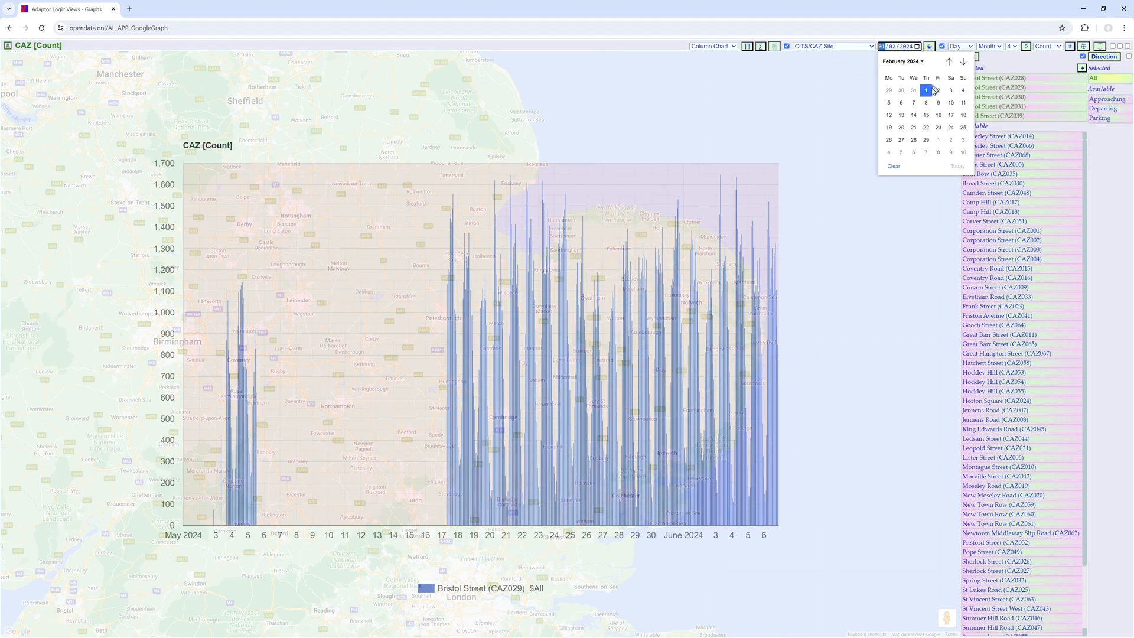
pyautogui.click(928, 91)
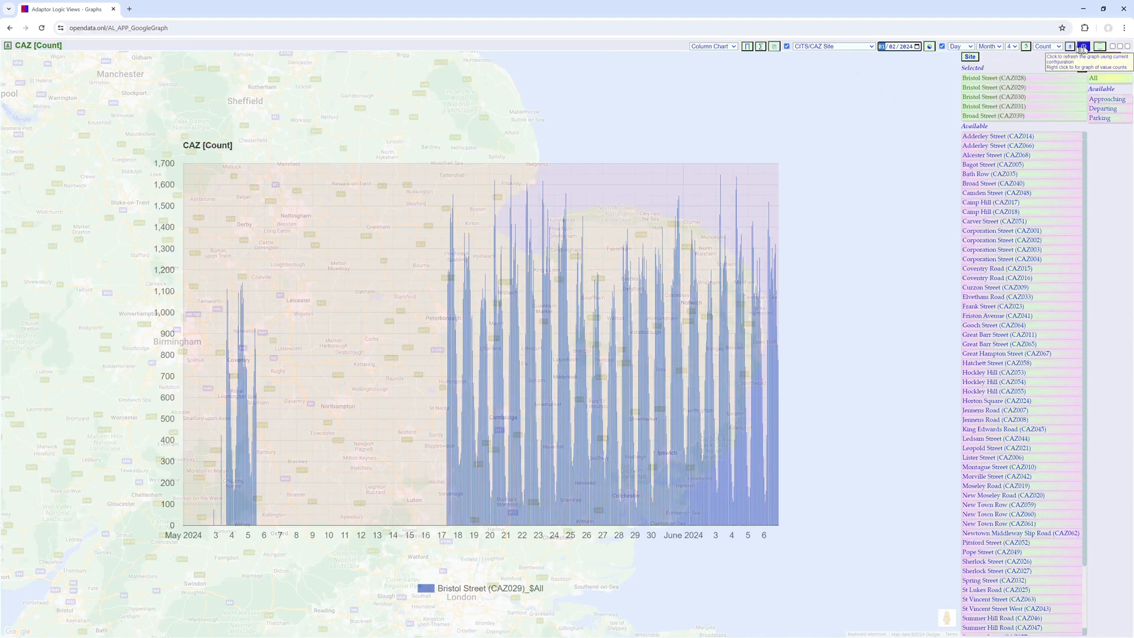
pyautogui.click(1084, 47)
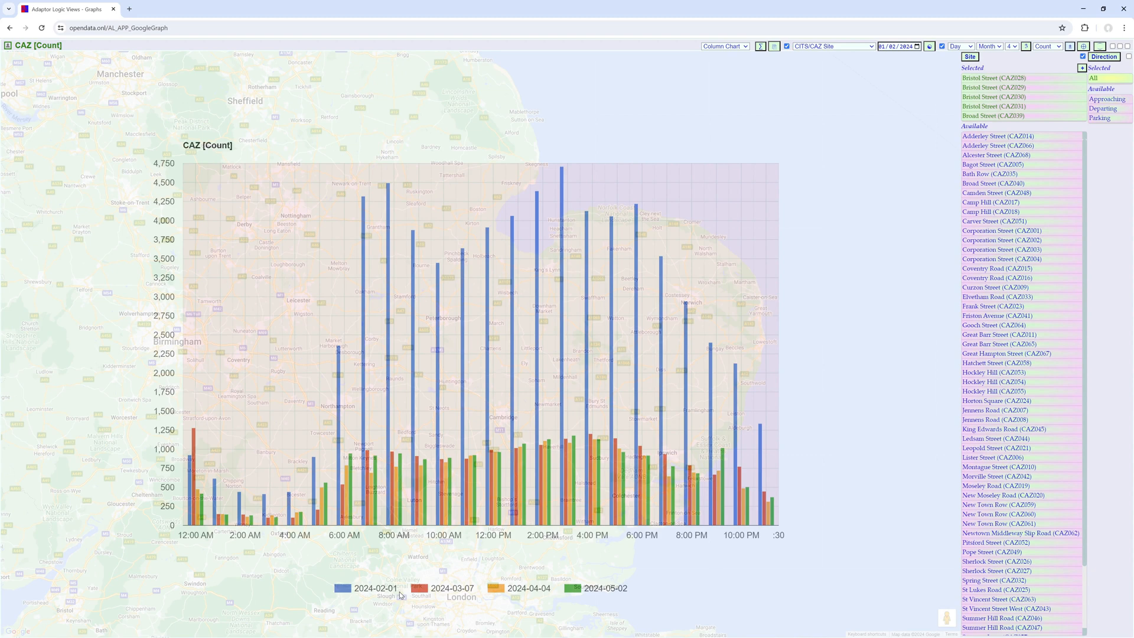
# Step: Turn off weekday matching for the repeated days and replot the chart for the first day of each month
pyautogui.moveTo(644, 506)
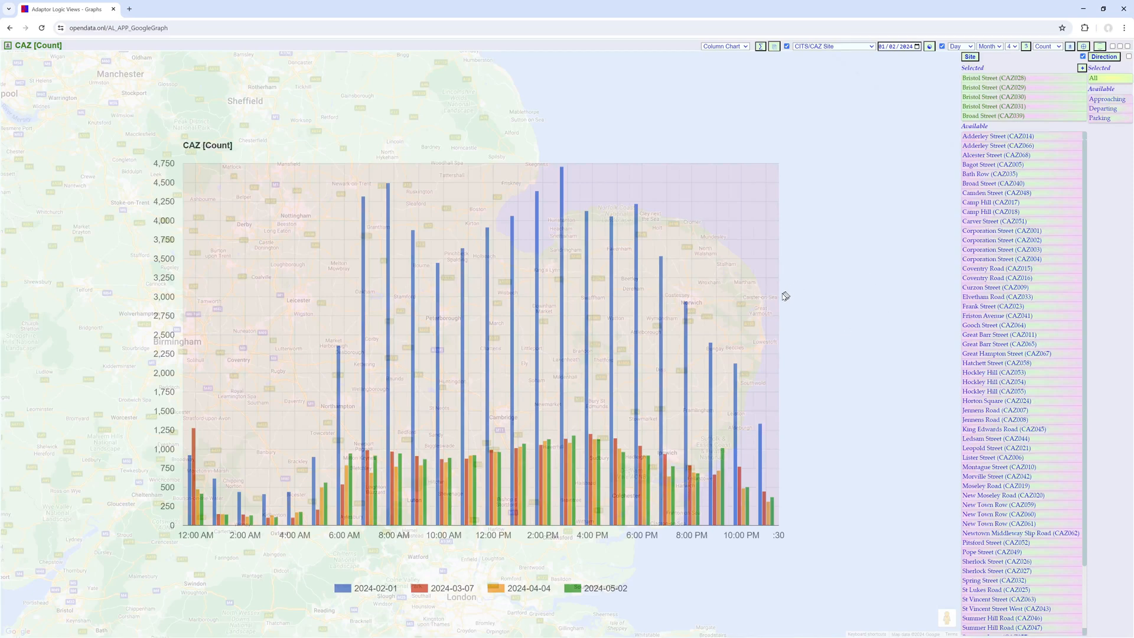
pyautogui.click(943, 47)
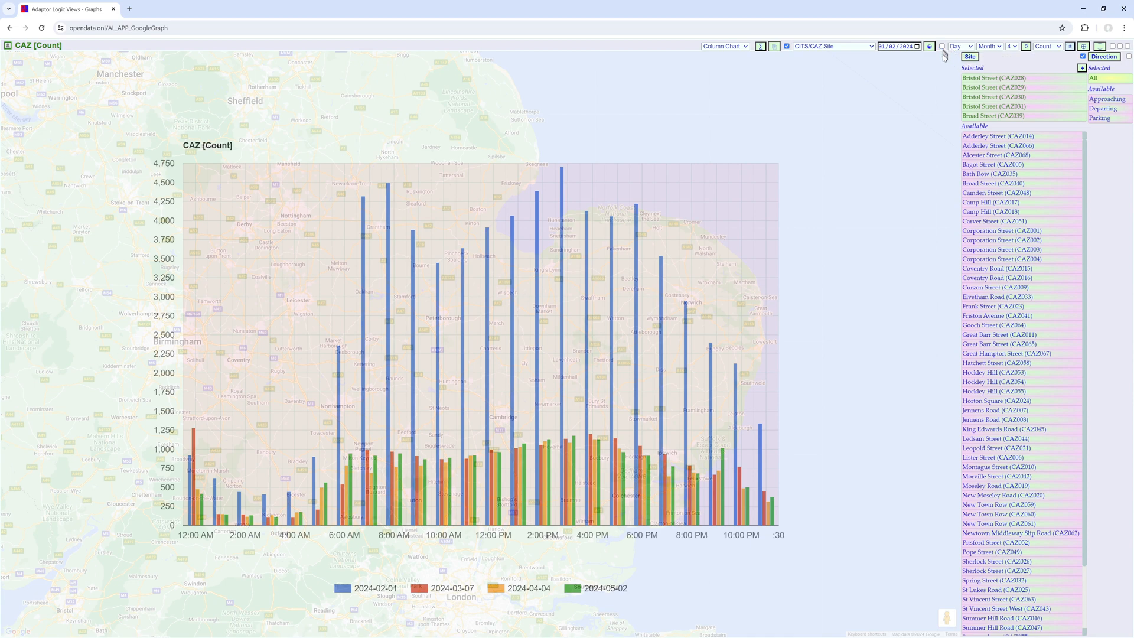
pyautogui.click(1085, 47)
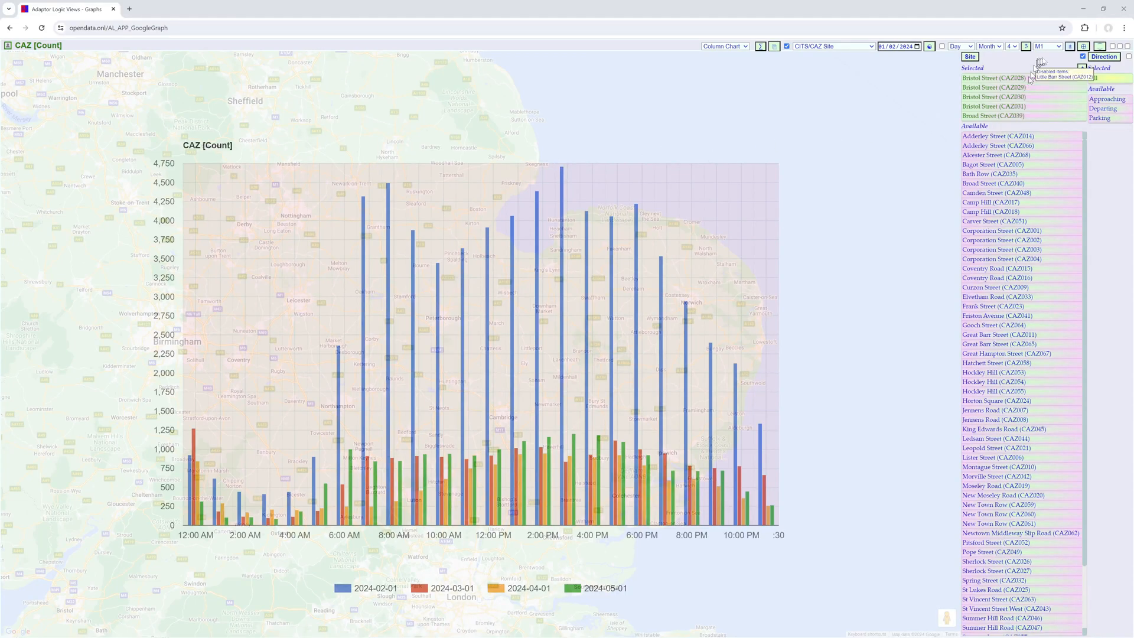
pyautogui.click(1048, 47)
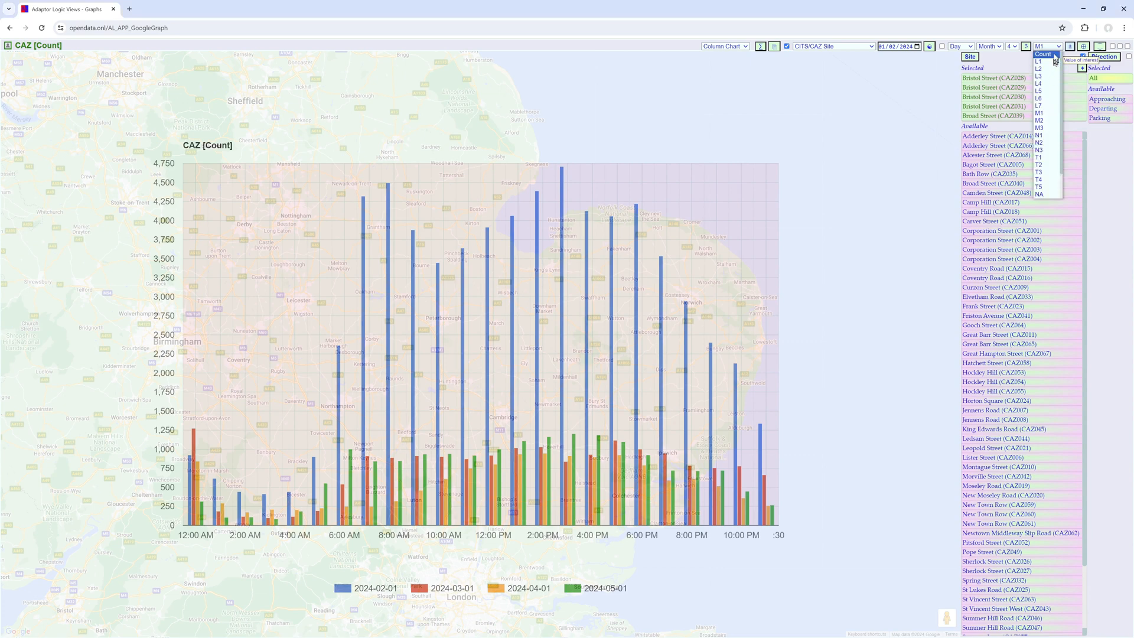
pyautogui.click(1045, 53)
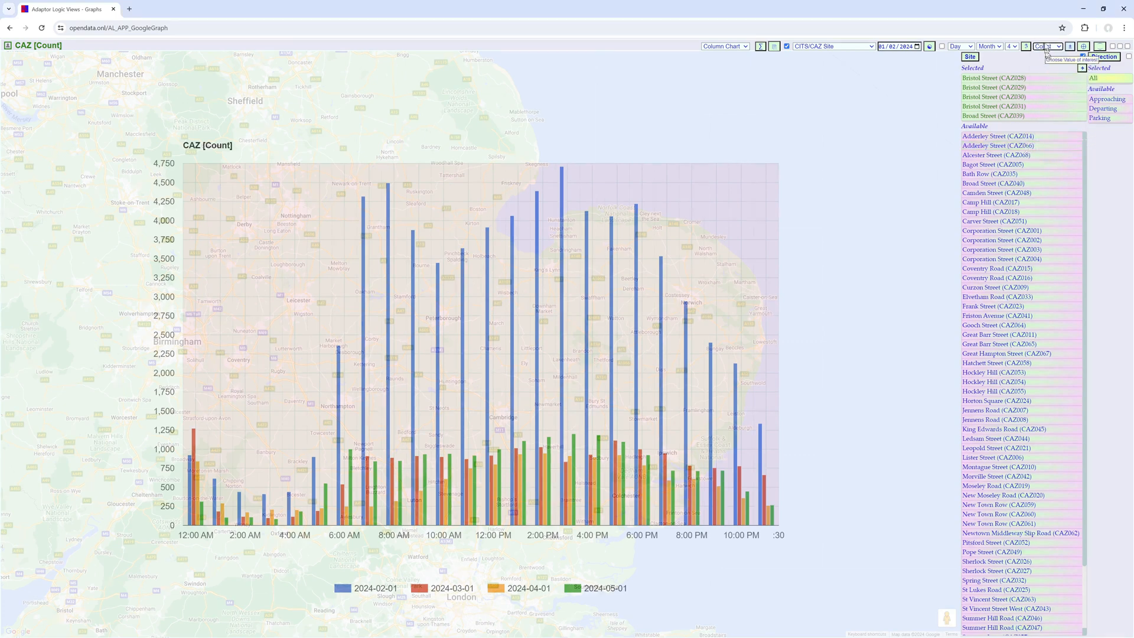
pyautogui.click(1046, 47)
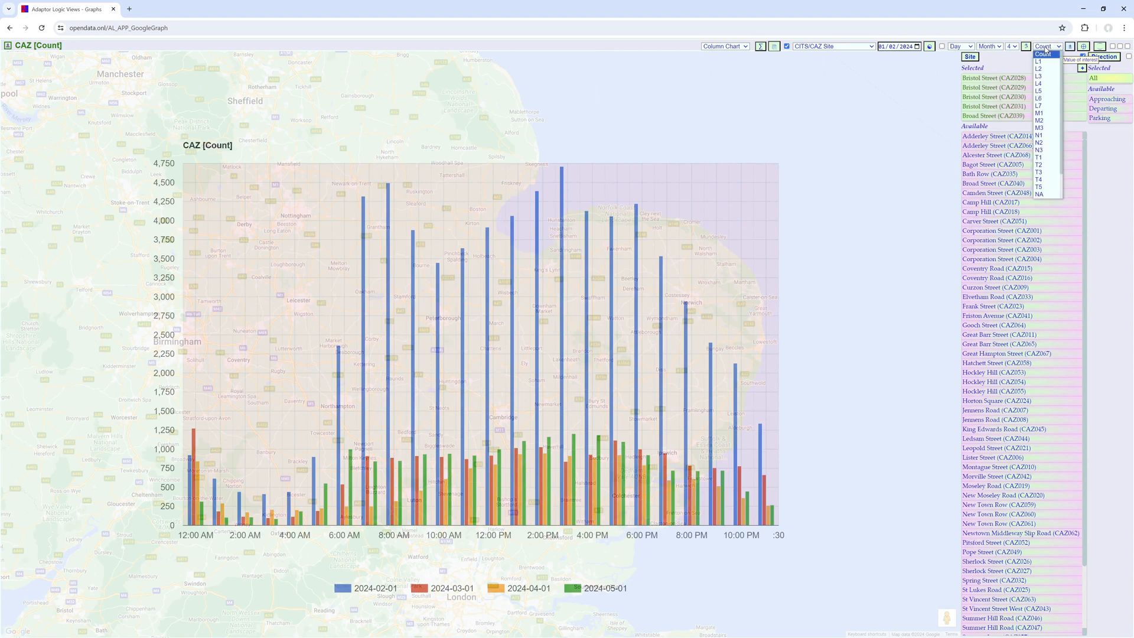
pyautogui.click(1046, 113)
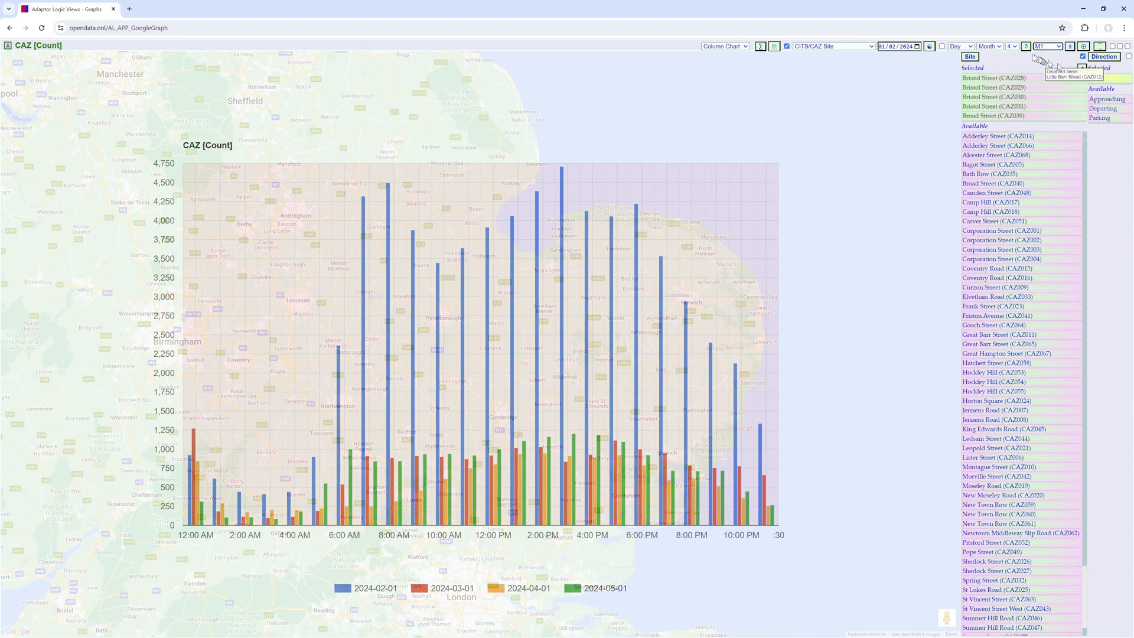
# Step: Open the full list of values and replace the selected Count value with MClass
pyautogui.click(1027, 49)
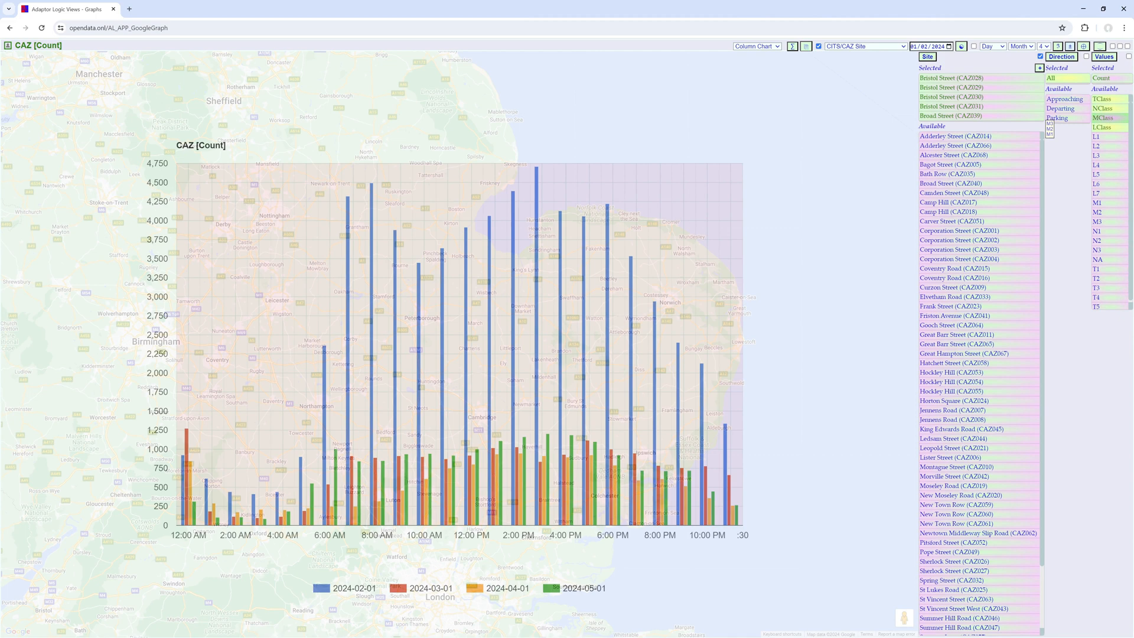
pyautogui.click(1103, 118)
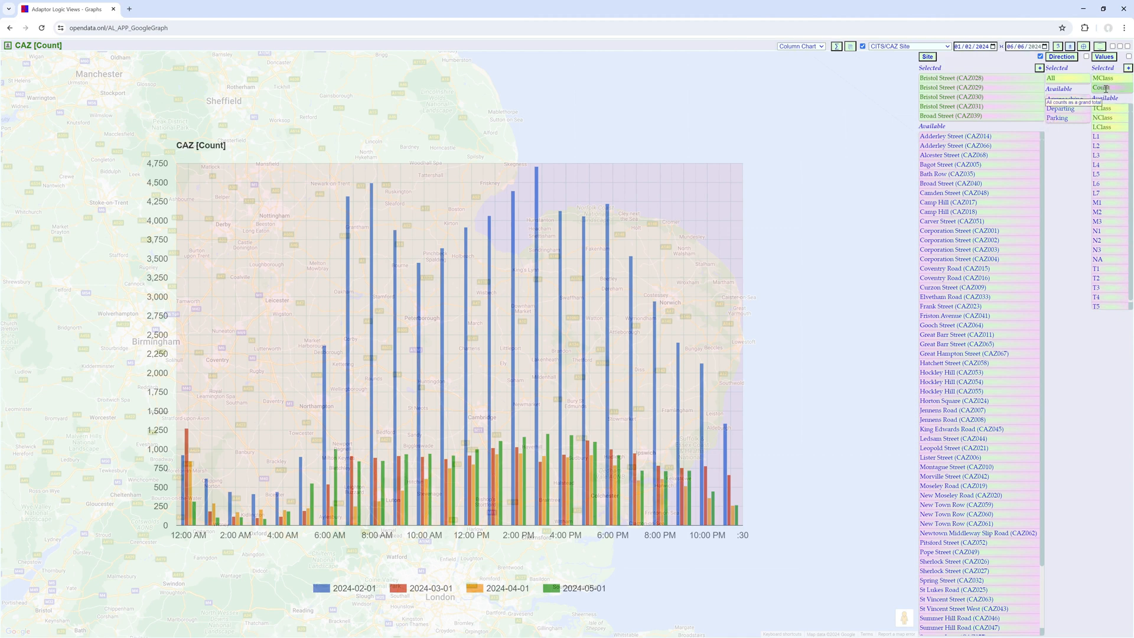
pyautogui.click(1106, 89)
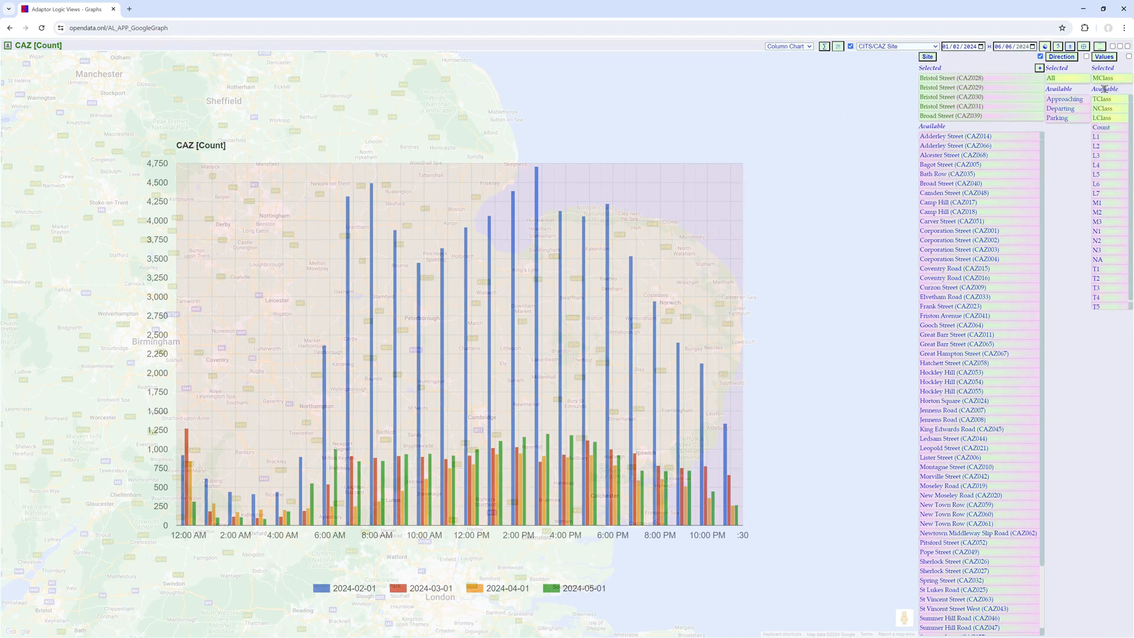
# Step: Set the start date to 01/04/2024 and replot the combined sites for the MClass value
pyautogui.click(982, 46)
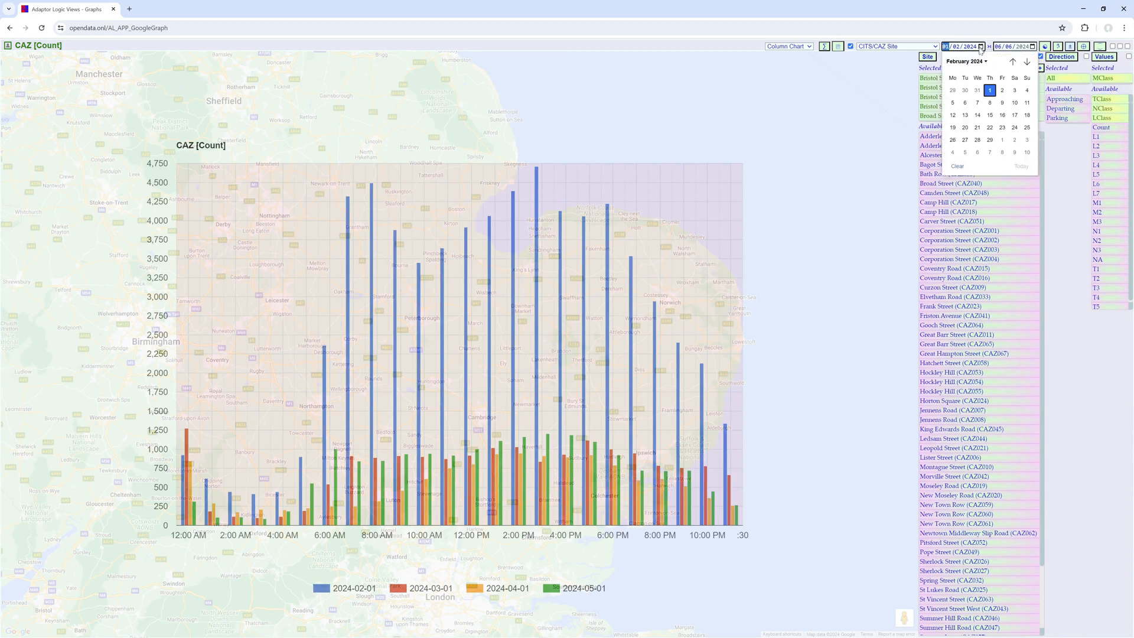
pyautogui.click(1028, 62)
pyautogui.click(1028, 62)
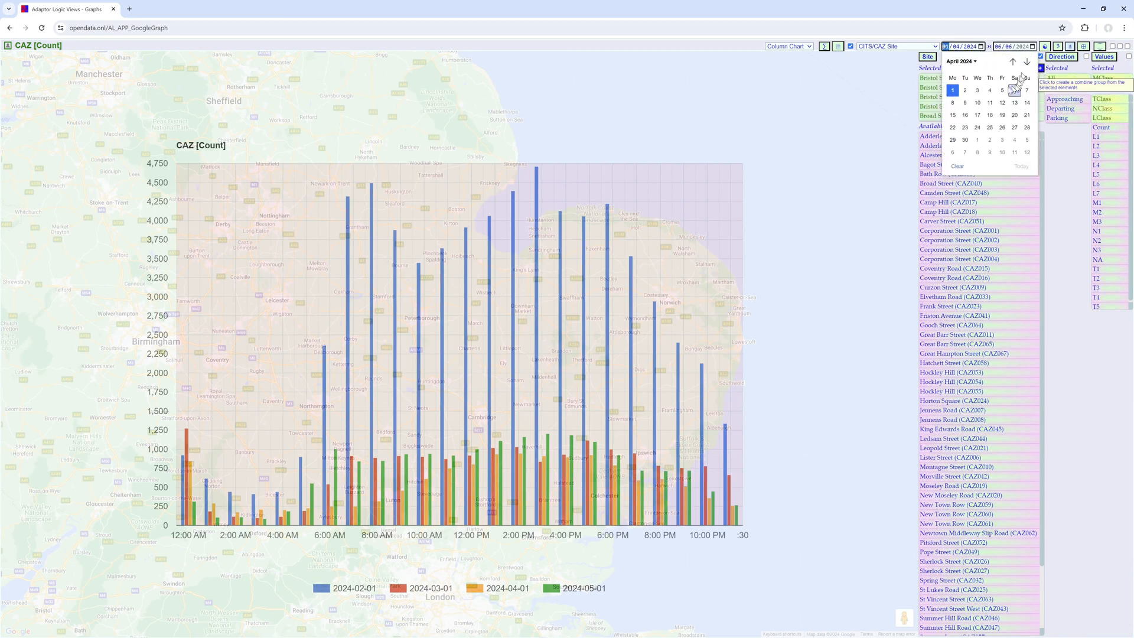
pyautogui.click(952, 90)
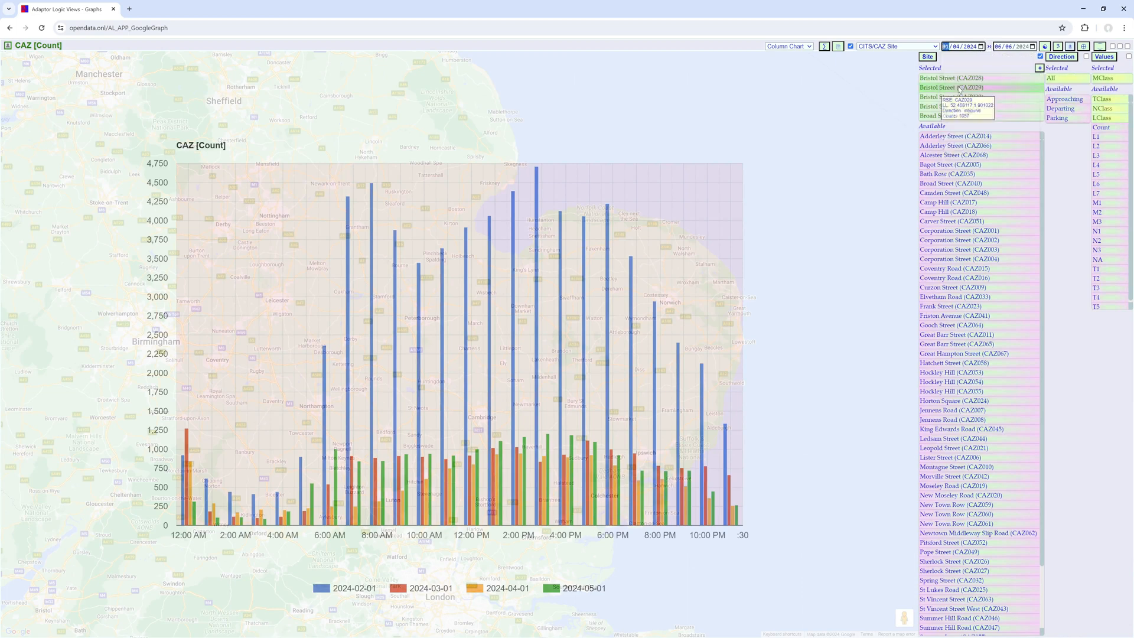
pyautogui.click(1085, 47)
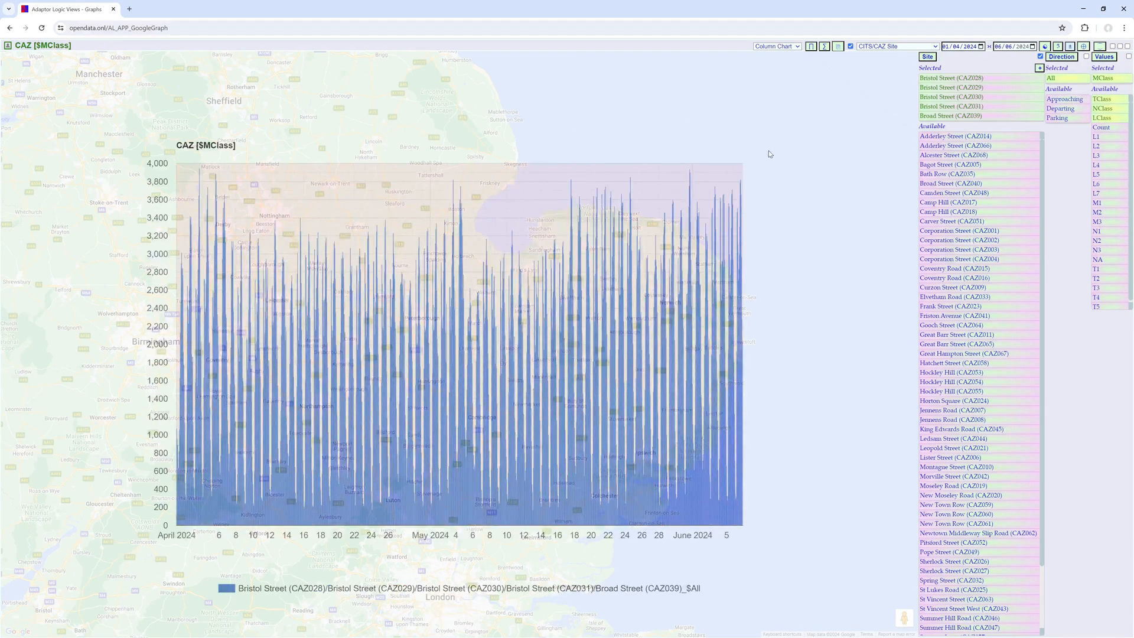
# Step: Replace MClass with NClass as the selected value and replot the combined sites
pyautogui.click(1113, 109)
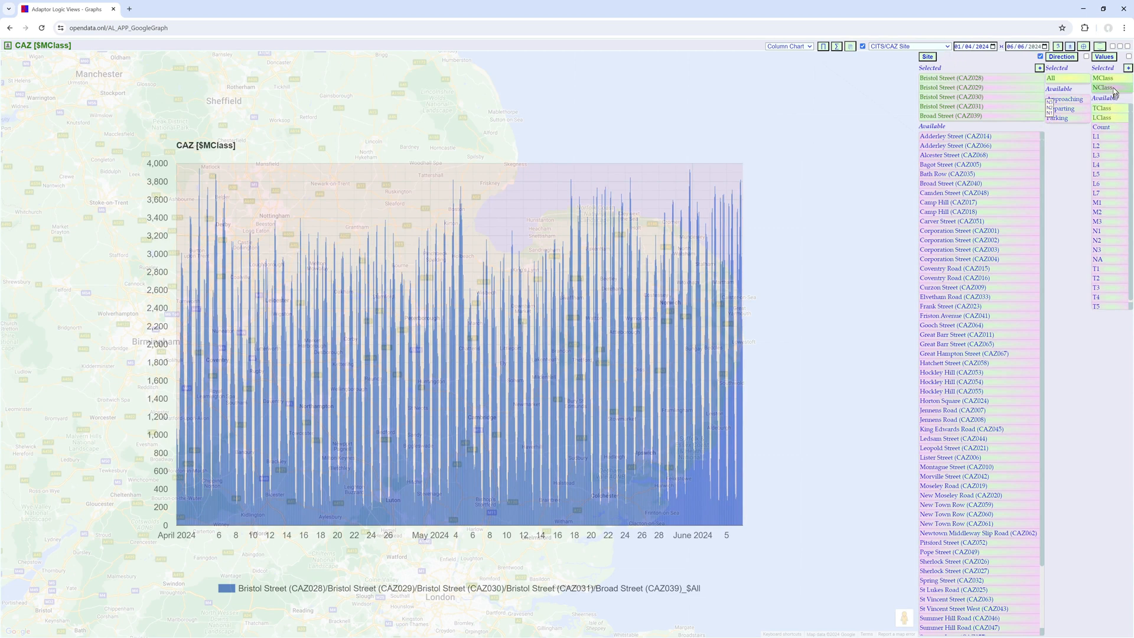
pyautogui.click(1111, 80)
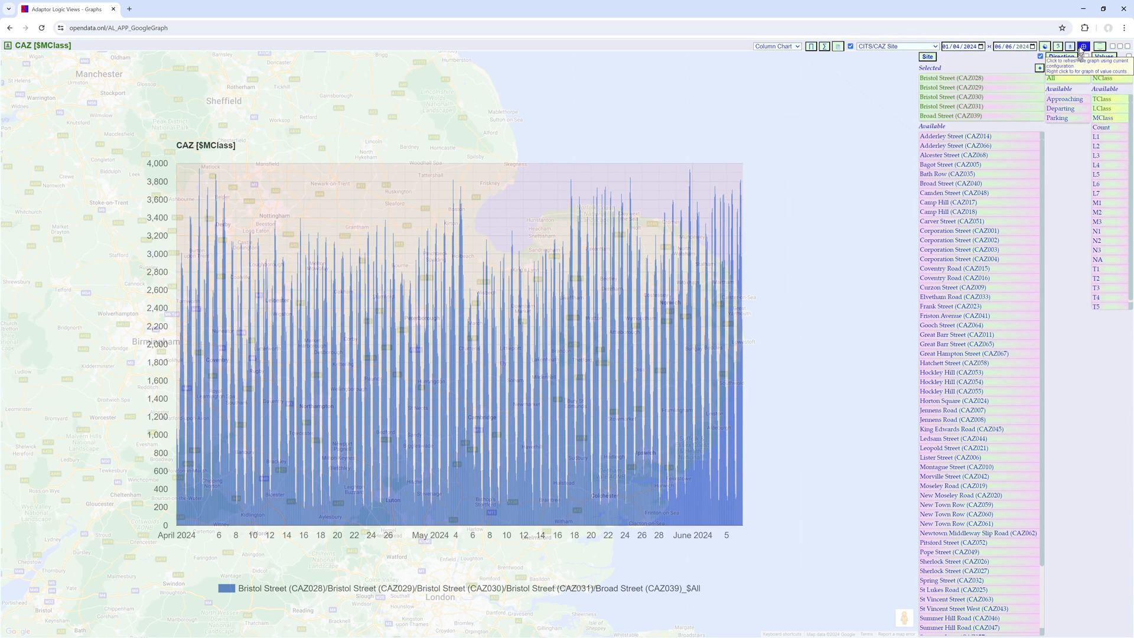
pyautogui.click(1084, 47)
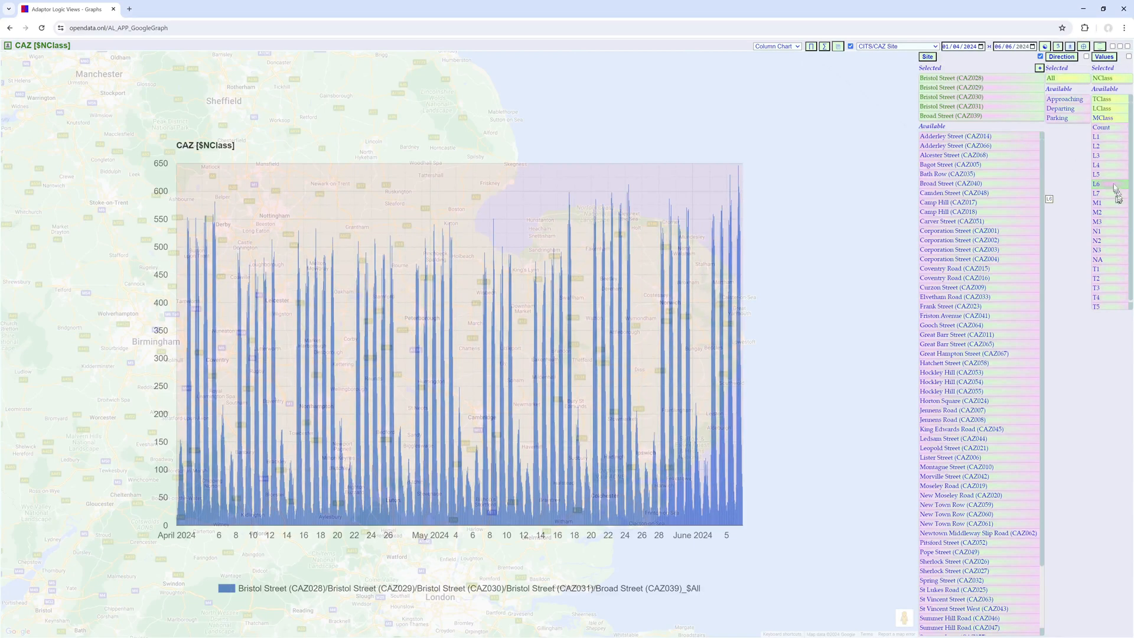
# Step: Add L2, L3, L4 and L5 to the selected NClass value and combine them into a group named MyGroup
pyautogui.moveTo(1114, 146); pyautogui.dragTo(1110, 175)
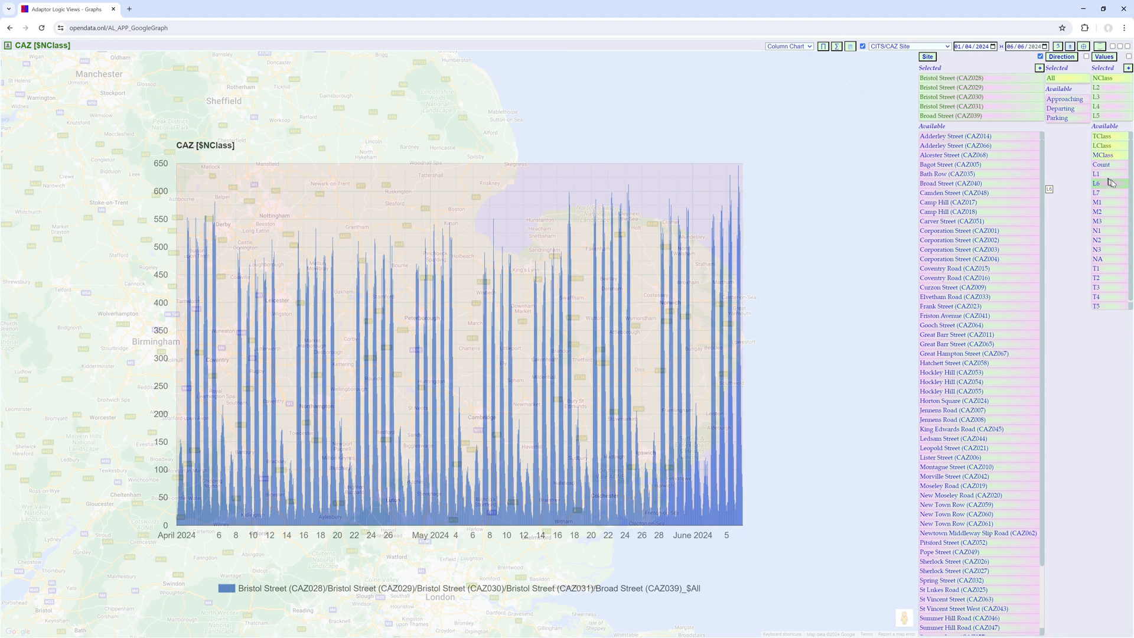
pyautogui.click(1128, 68)
pyautogui.write('MyGrou')
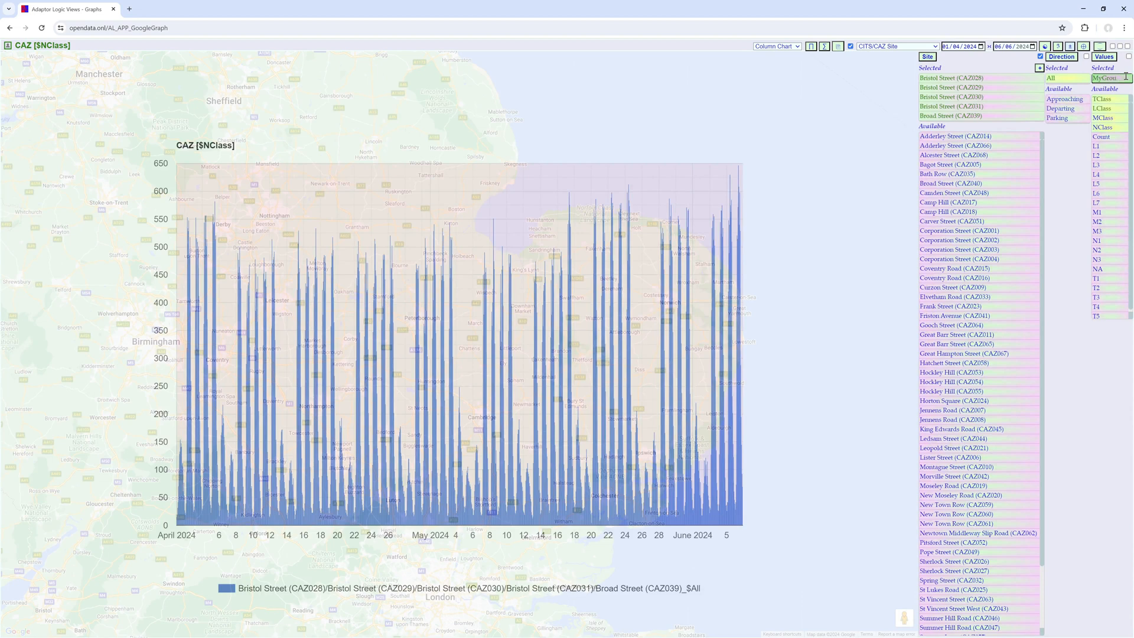
pyautogui.write('p')
pyautogui.press('Return')
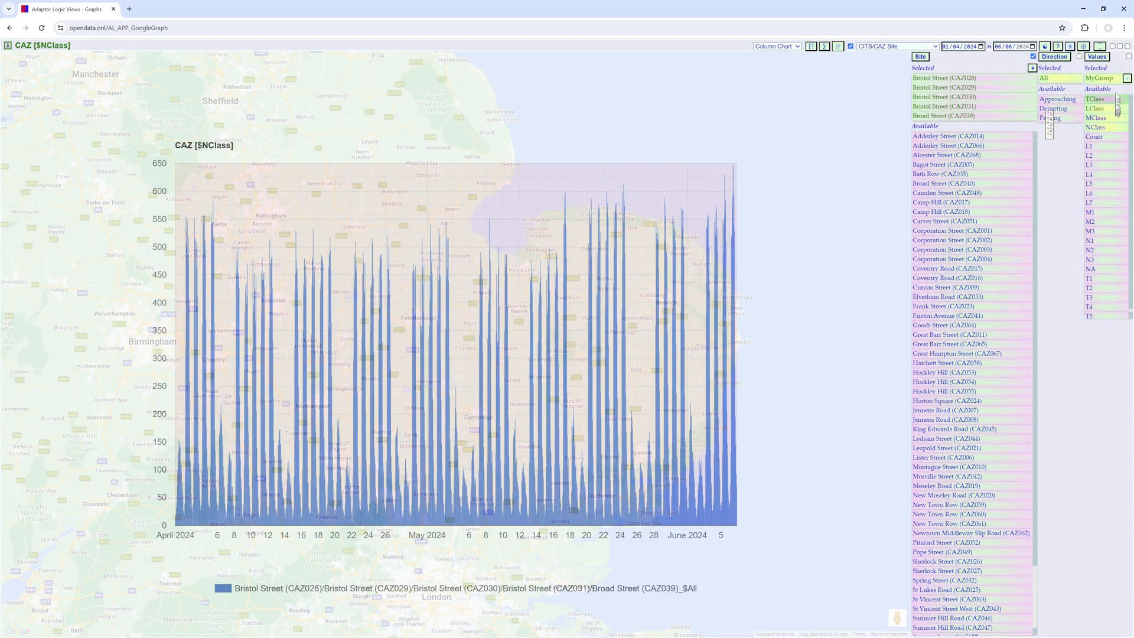
# Step: Plot the occurrence of every value and view it as a Stacked Chart, a Line Chart and a Column Chart again
pyautogui.click(1098, 57)
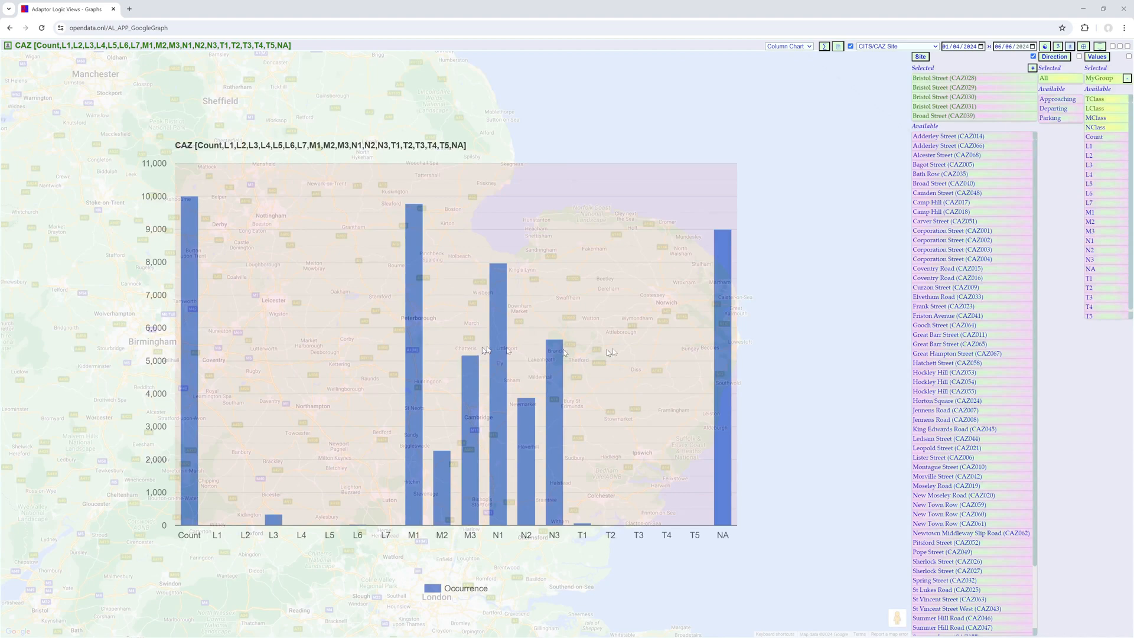
pyautogui.click(797, 48)
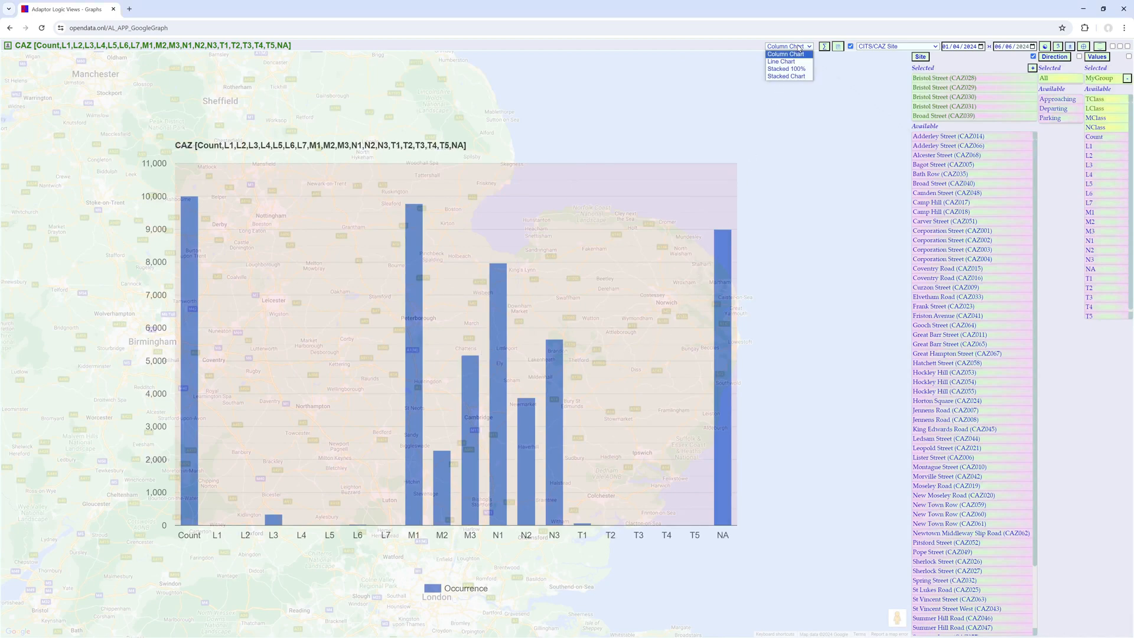
pyautogui.click(791, 76)
pyautogui.click(800, 48)
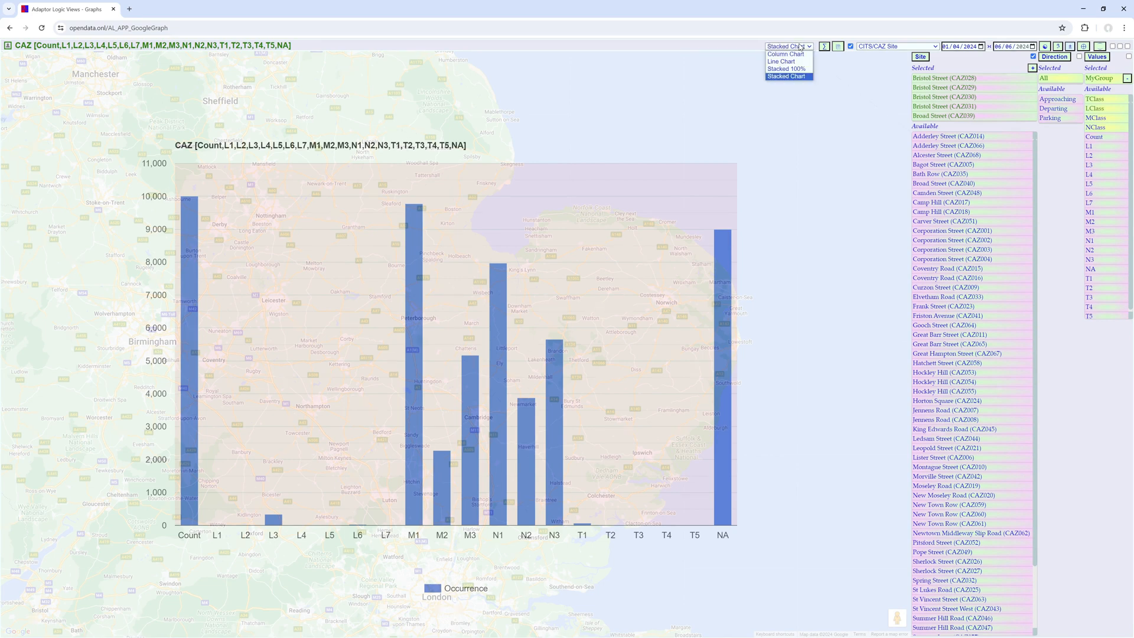
pyautogui.click(793, 61)
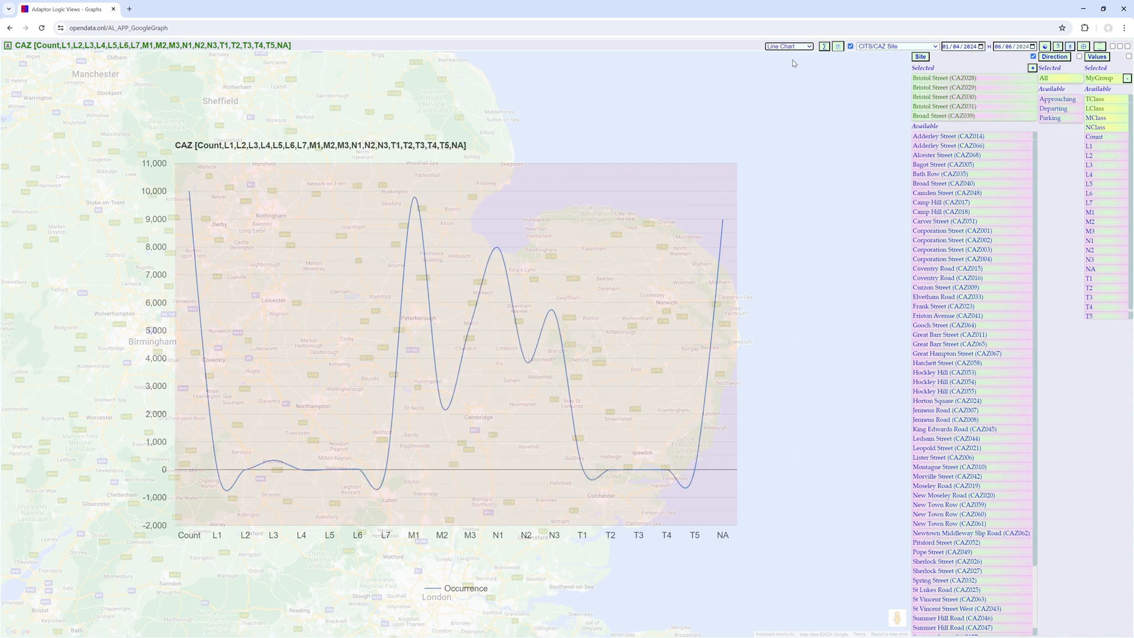
pyautogui.click(799, 48)
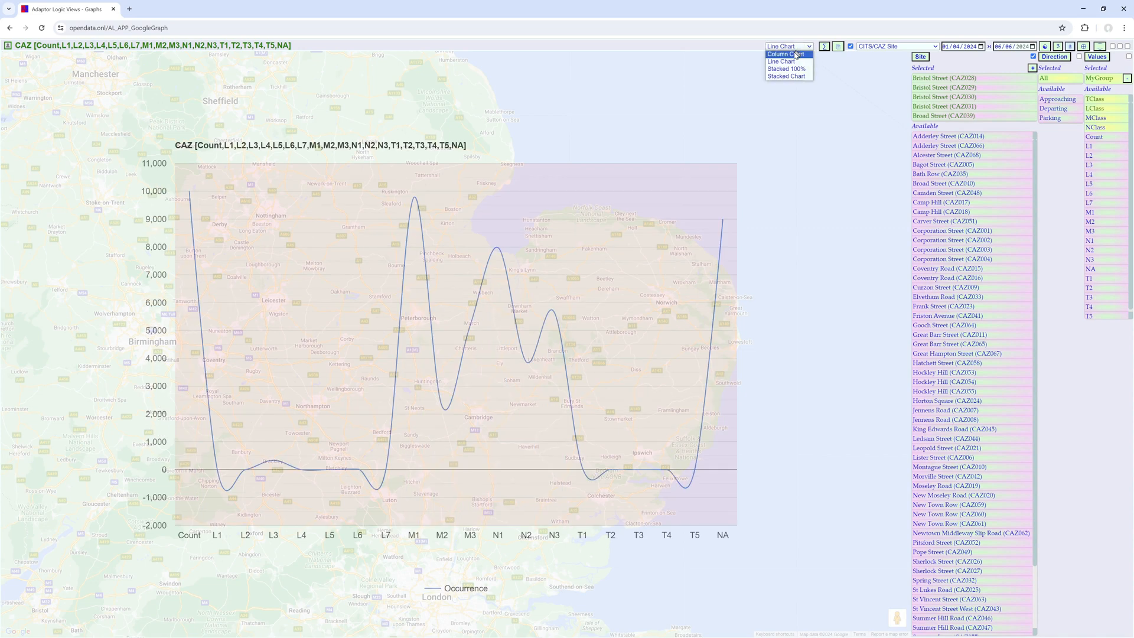
pyautogui.click(795, 55)
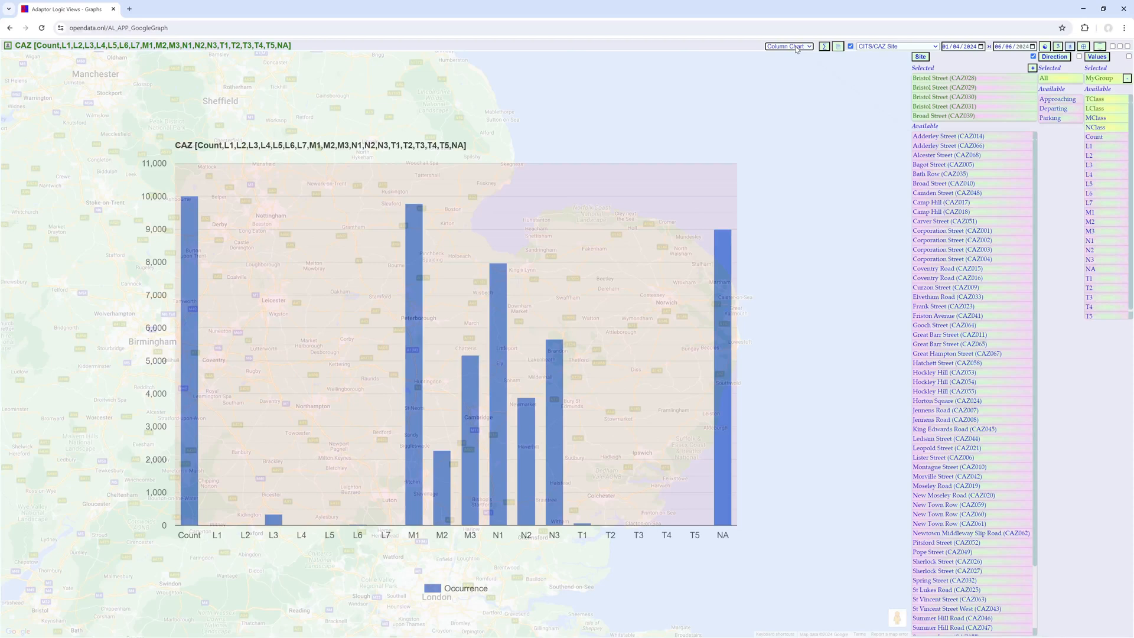
# Step: Change the chart area background fill to #FFFFFF in the Column Chart configuration and apply it as a customised chart
pyautogui.click(825, 46)
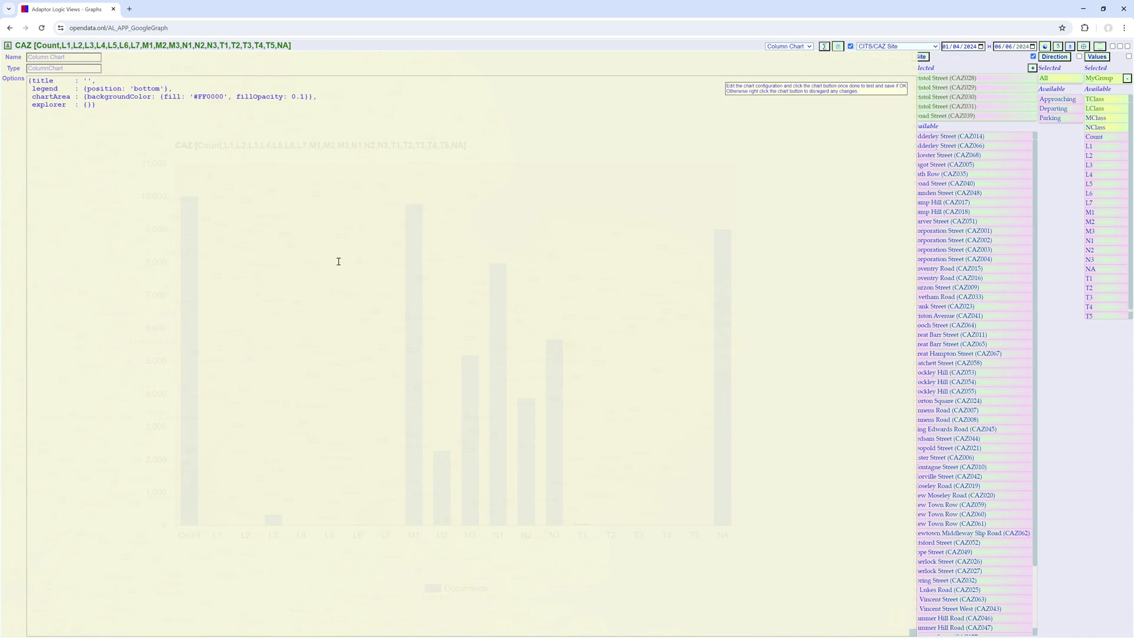
pyautogui.click(207, 97)
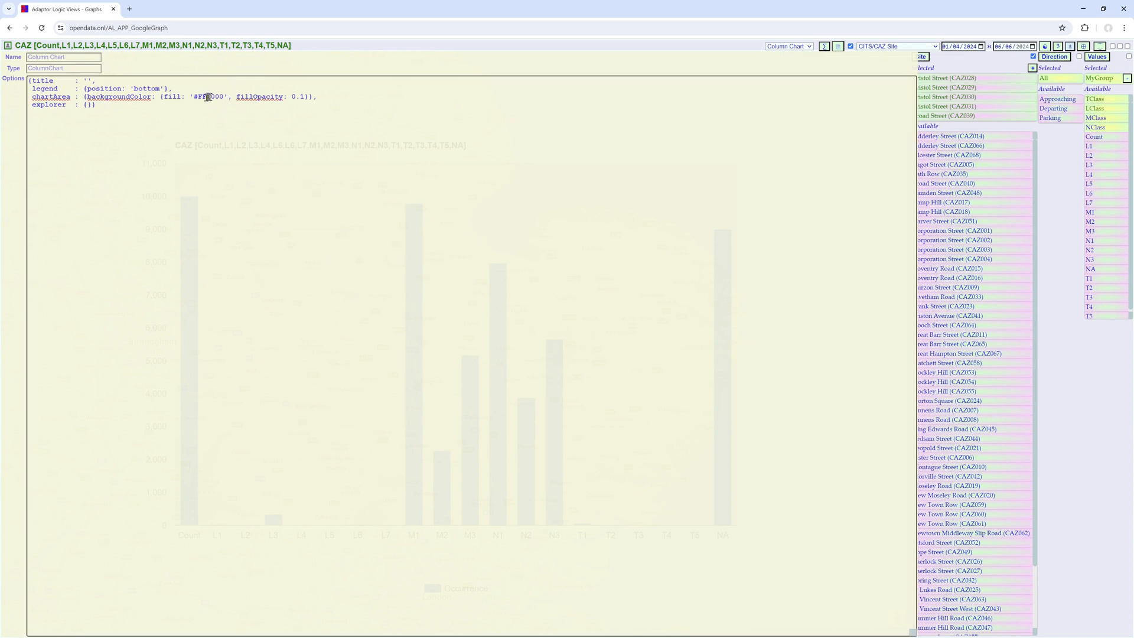
pyautogui.moveTo(208, 96); pyautogui.dragTo(224, 98)
pyautogui.write('FFFF')
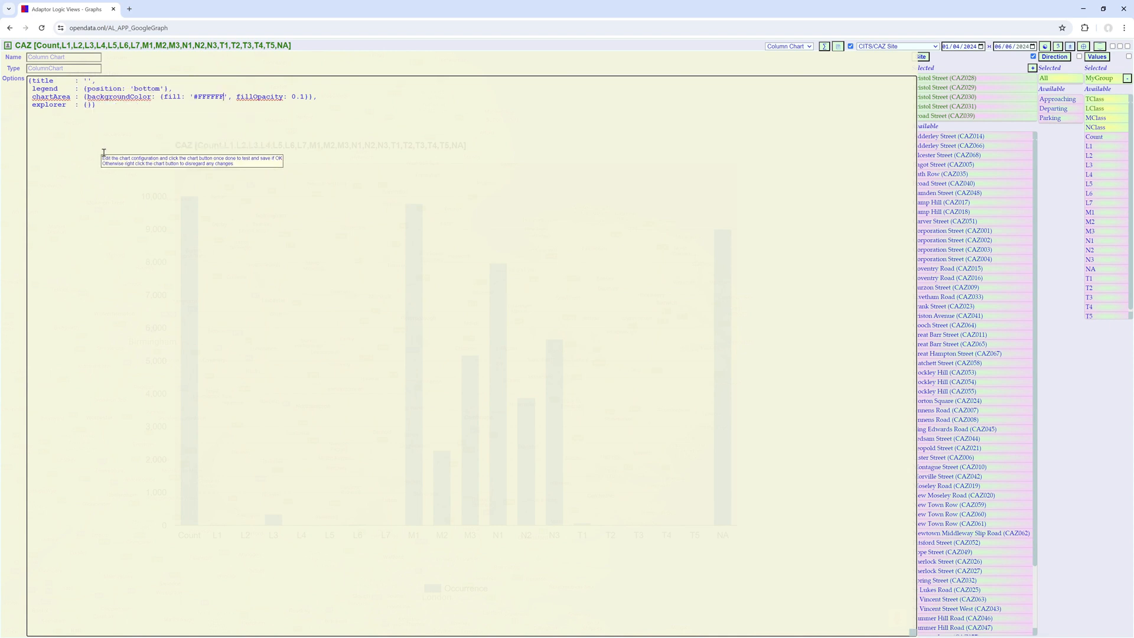
pyautogui.click(151, 71)
pyautogui.click(109, 69)
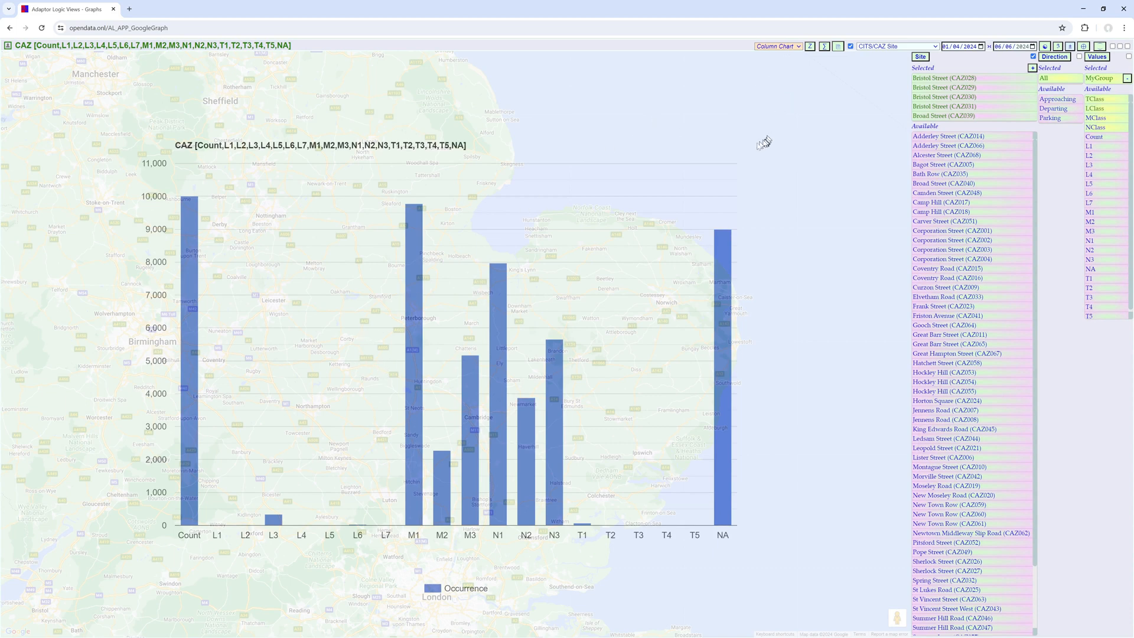
# Step: Compare the standard Column Chart with the customised one by switching between them, ending on the customised version
pyautogui.click(797, 49)
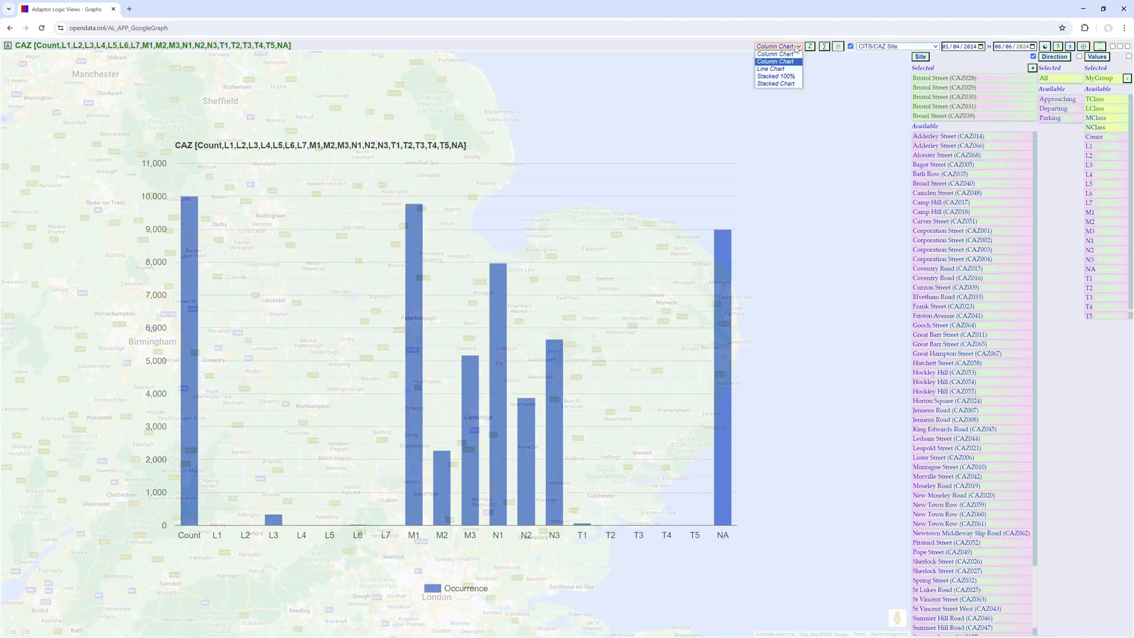
pyautogui.click(787, 55)
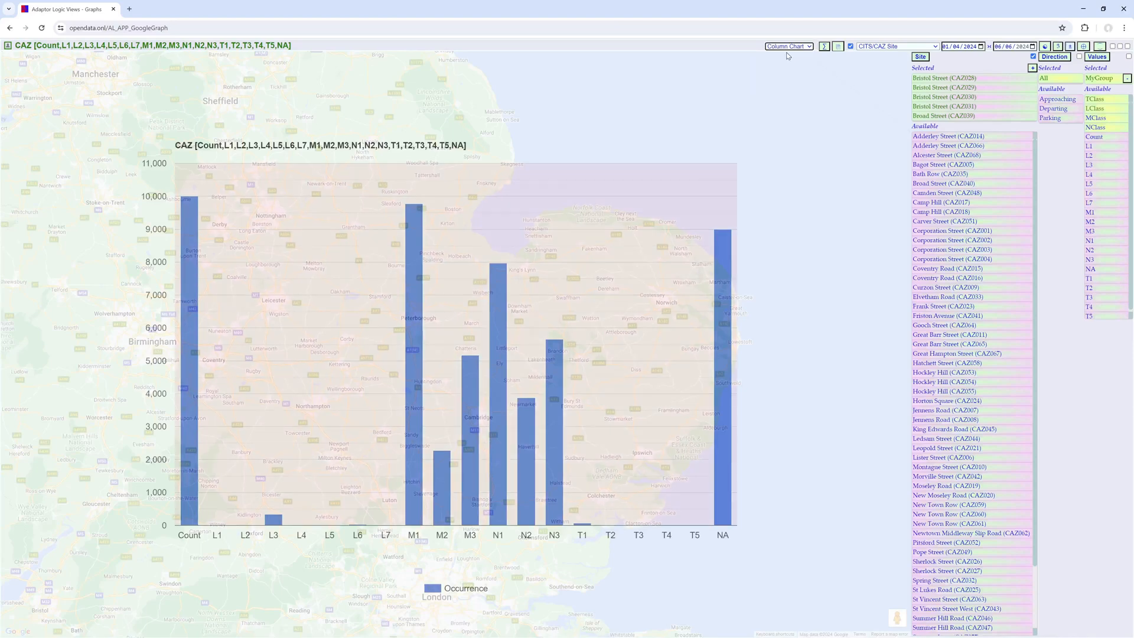
pyautogui.click(789, 46)
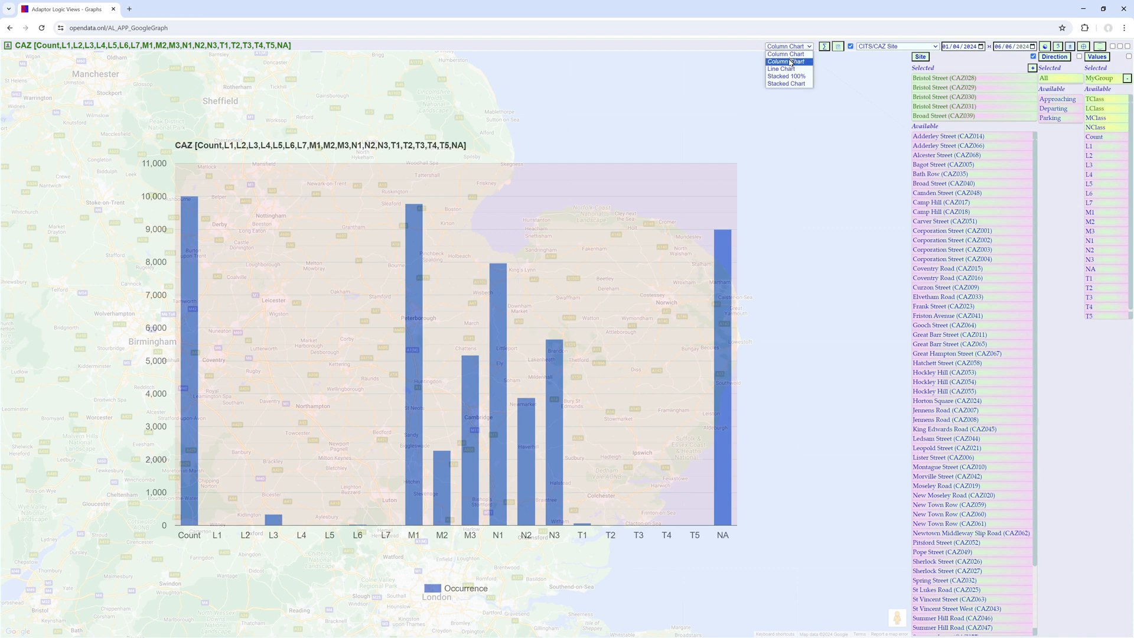
pyautogui.click(790, 64)
pyautogui.click(789, 47)
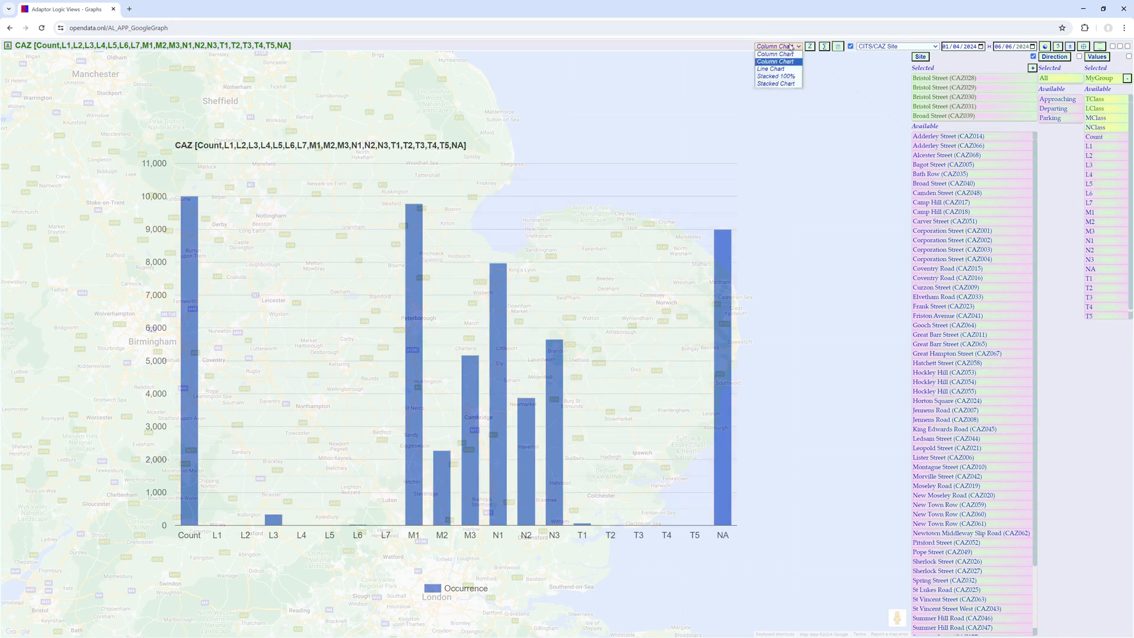
pyautogui.click(787, 55)
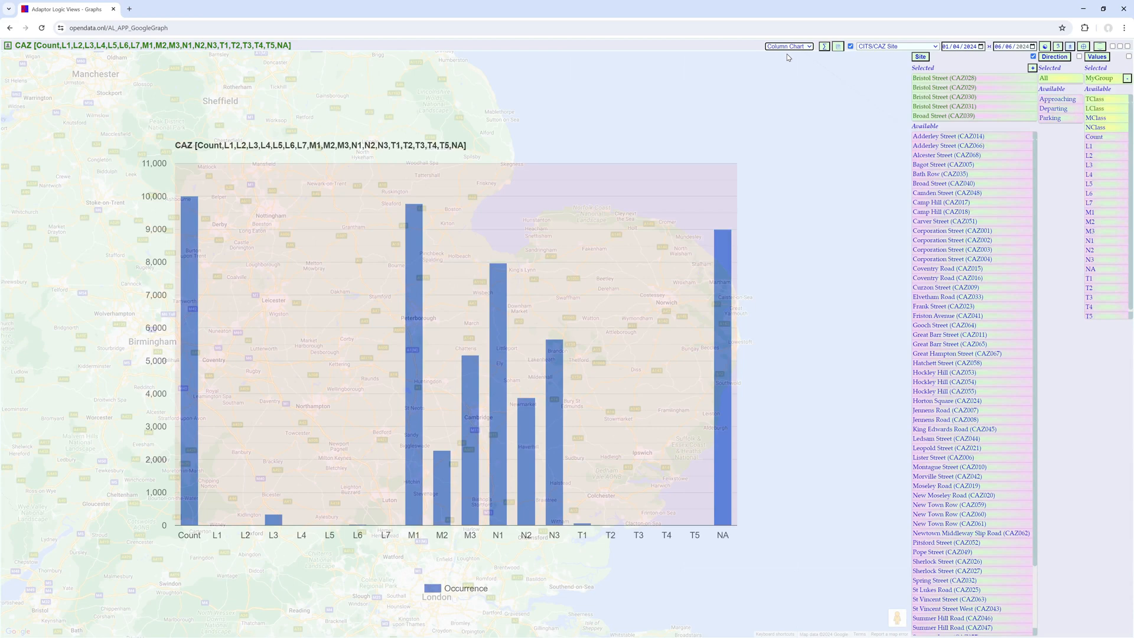
pyautogui.click(789, 47)
pyautogui.click(789, 62)
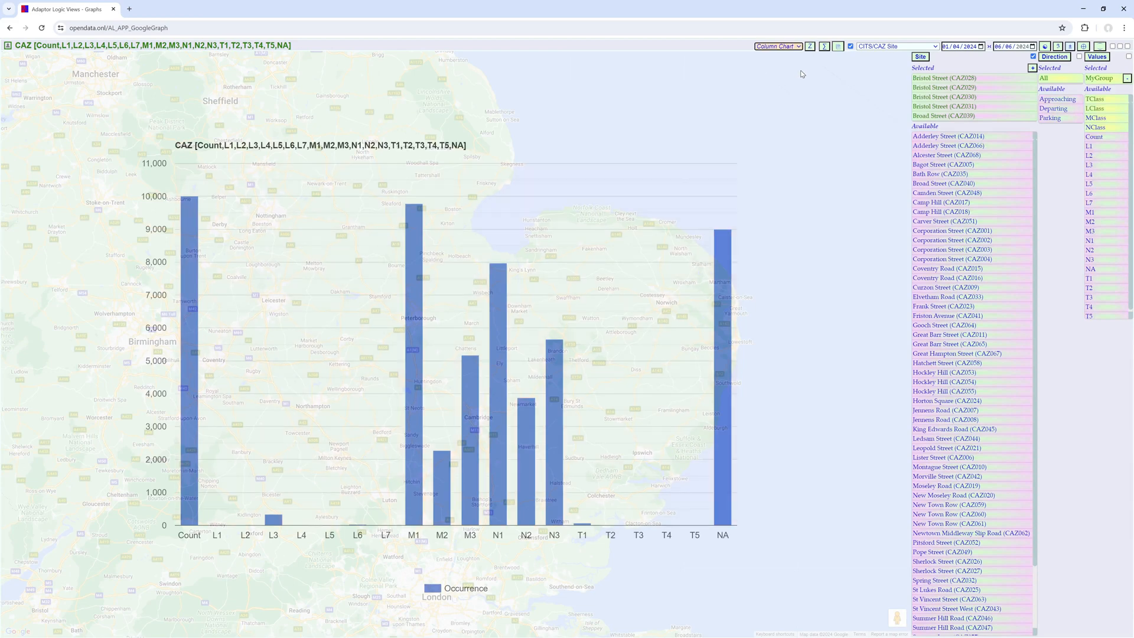
# Step: Delete the customised Column Chart configuration and replot the combined sites for the MyGroup values
pyautogui.click(811, 46)
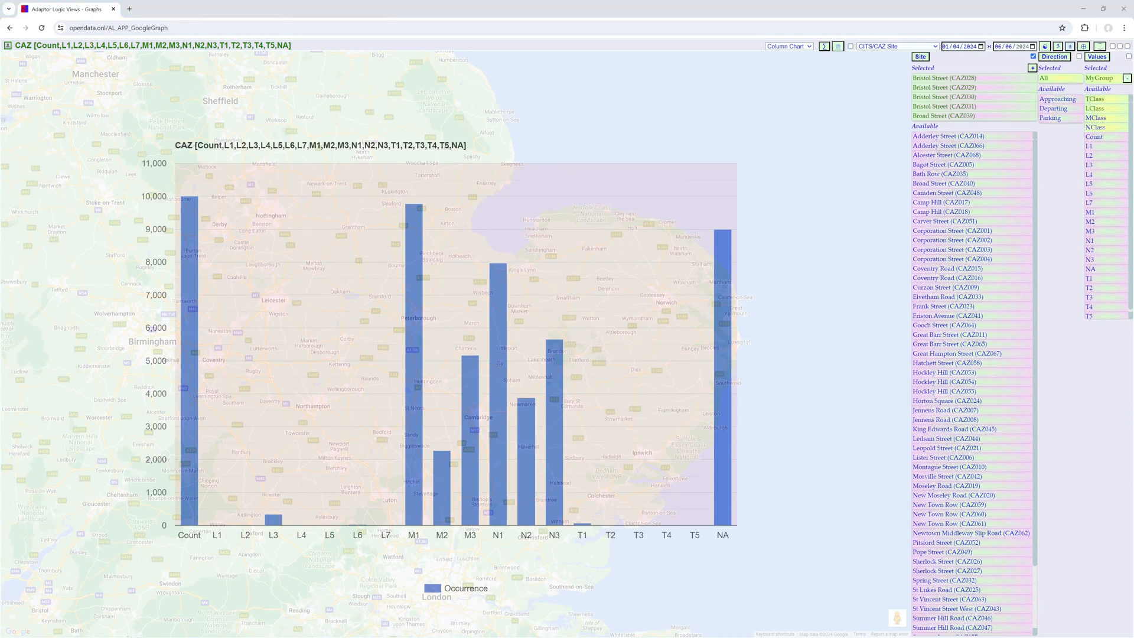
pyautogui.click(1085, 49)
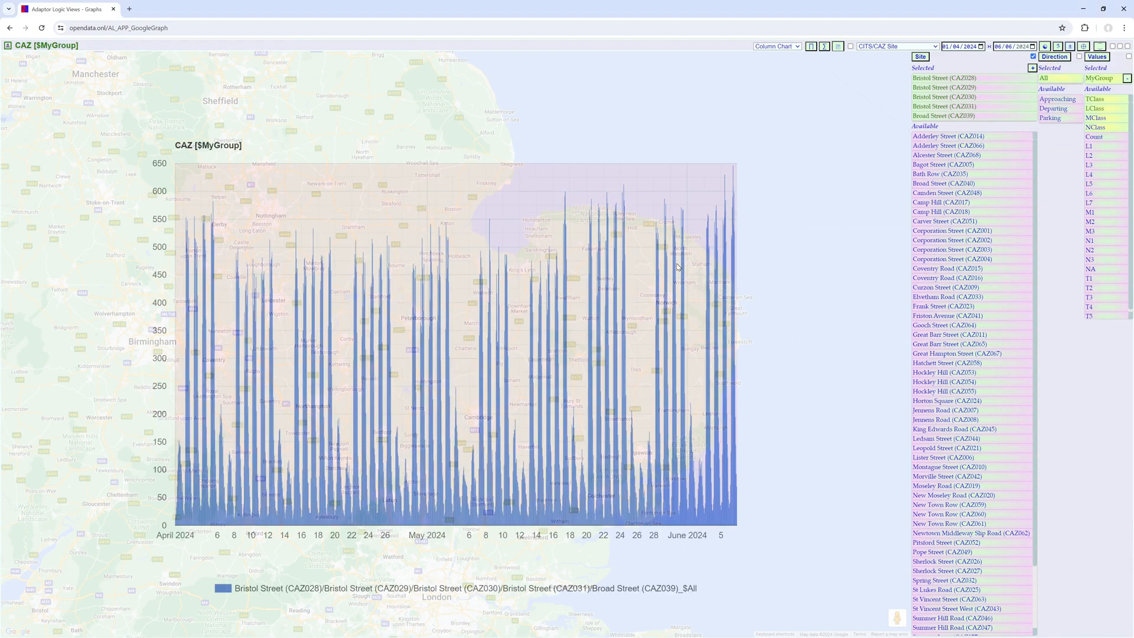
# Step: Copy the current graph data as a JSON array and paste it into the blank document in Notepad++
pyautogui.click(837, 47)
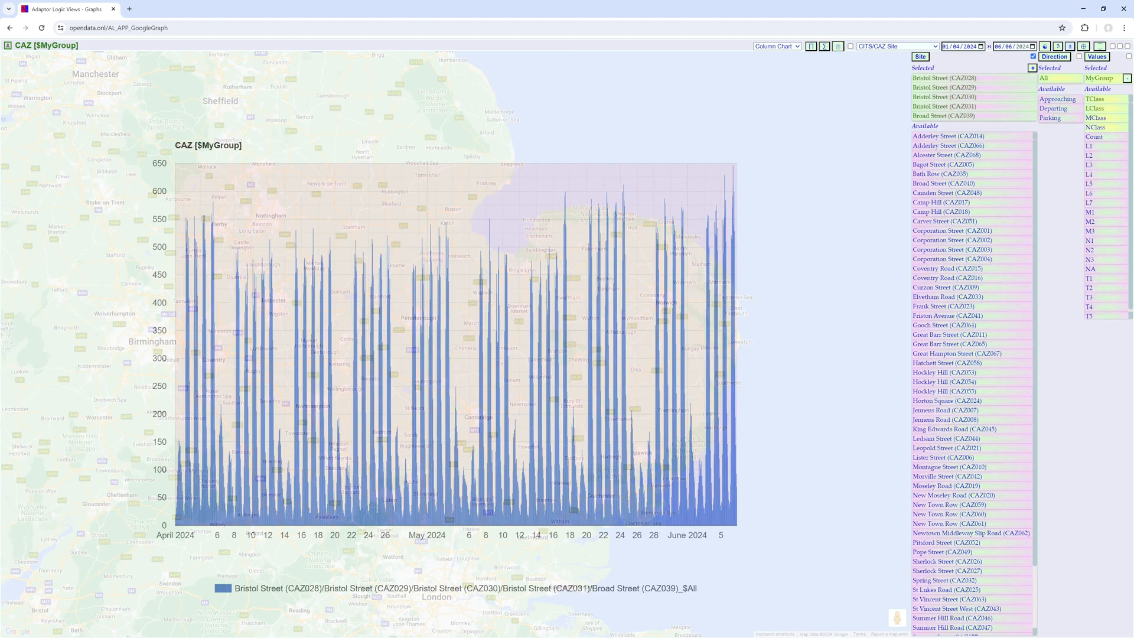
pyautogui.moveTo(1133, 39); pyautogui.dragTo(451, 2)
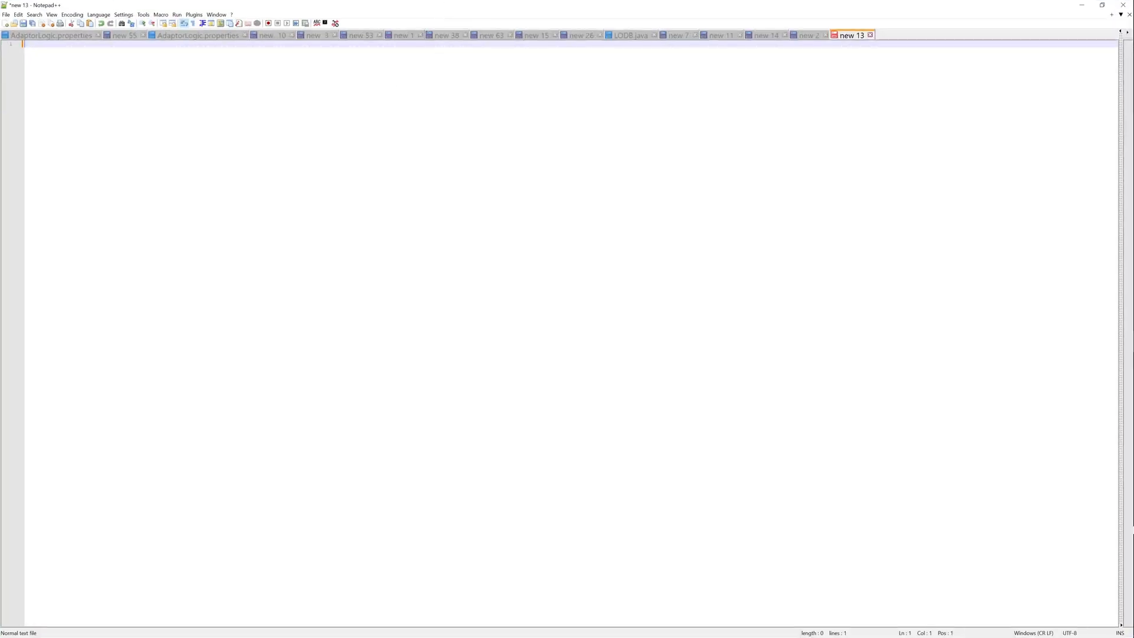
pyautogui.hotkey('ctrl', 'v')
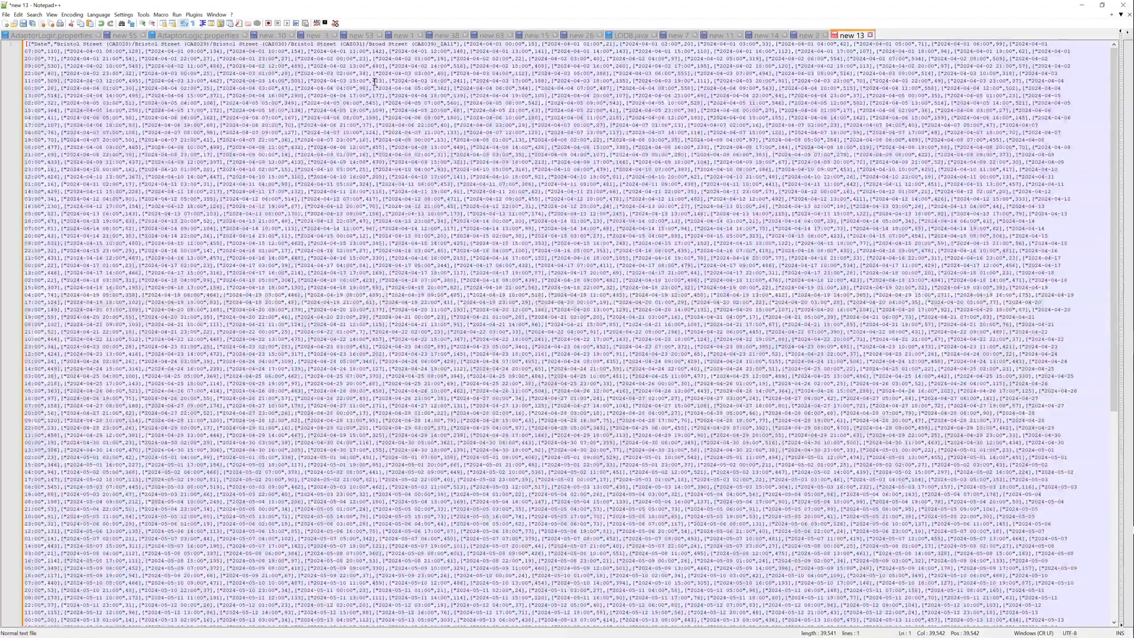
# Step: Copy the graph data in Google Chart format and replace the whole Notepad++ document with it
pyautogui.moveTo(509, 7); pyautogui.dragTo(1133, 260)
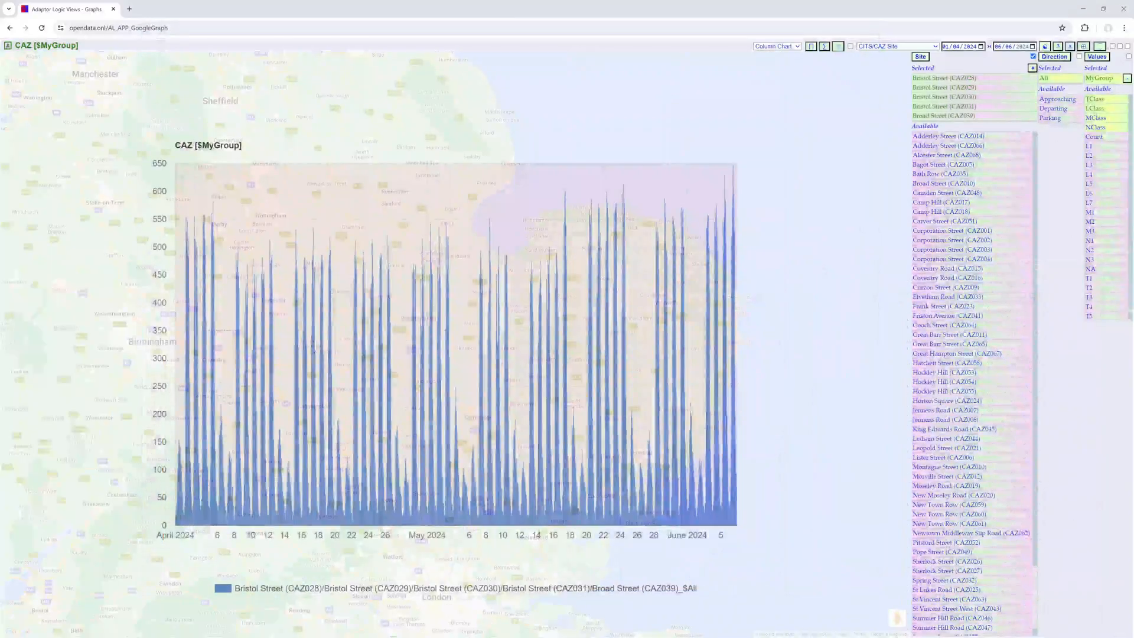
pyautogui.click(839, 47)
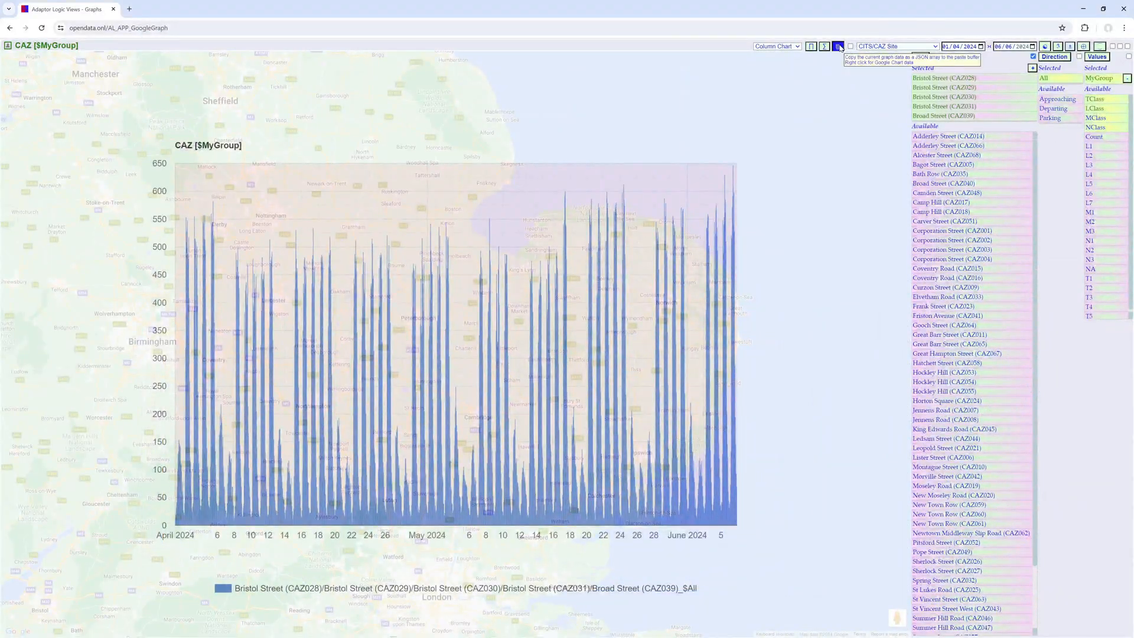
pyautogui.moveTo(1133, 401); pyautogui.dragTo(490, 3)
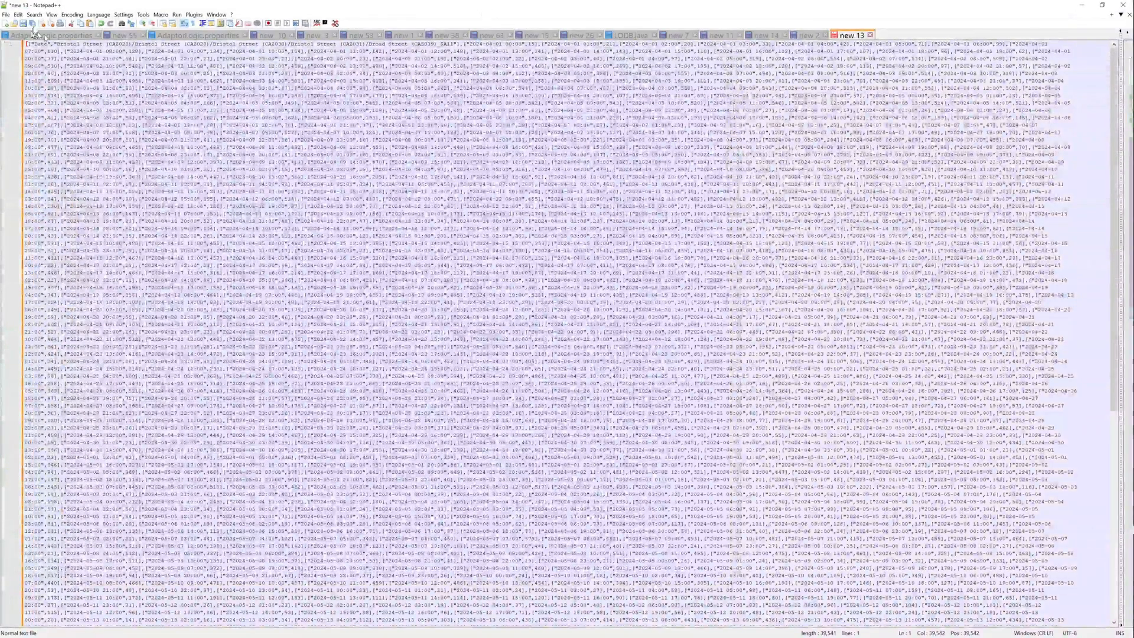
pyautogui.click(19, 14)
pyautogui.click(40, 81)
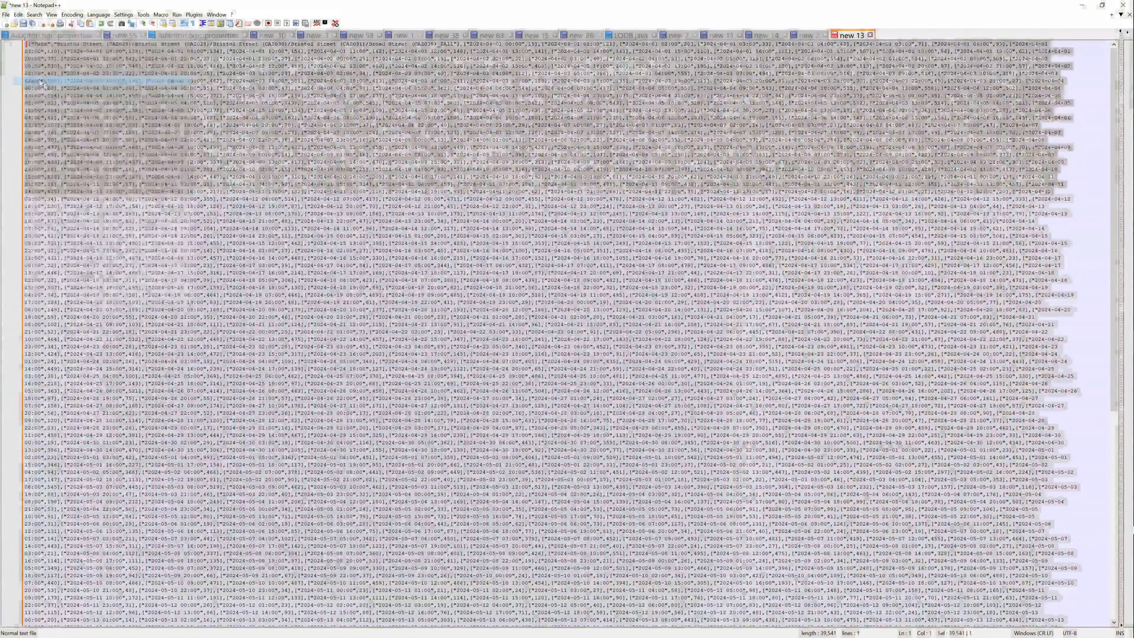
pyautogui.hotkey('ctrl', 'v')
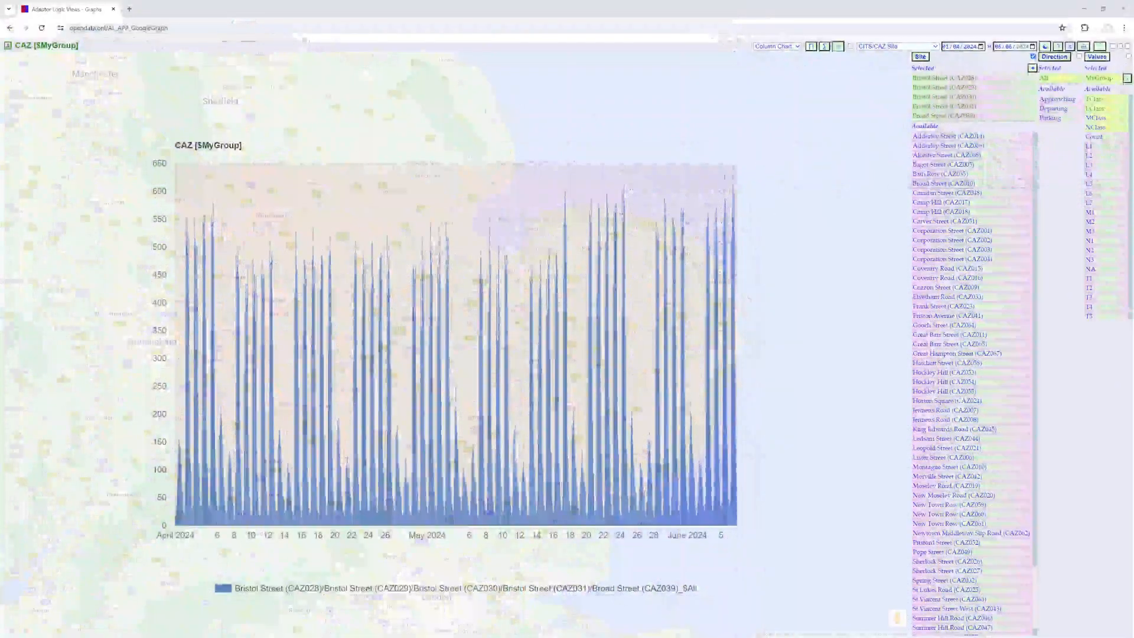
# Step: Enable the option beside the graph data copy command, copy the data again and replace the Notepad++ text with it
pyautogui.click(851, 47)
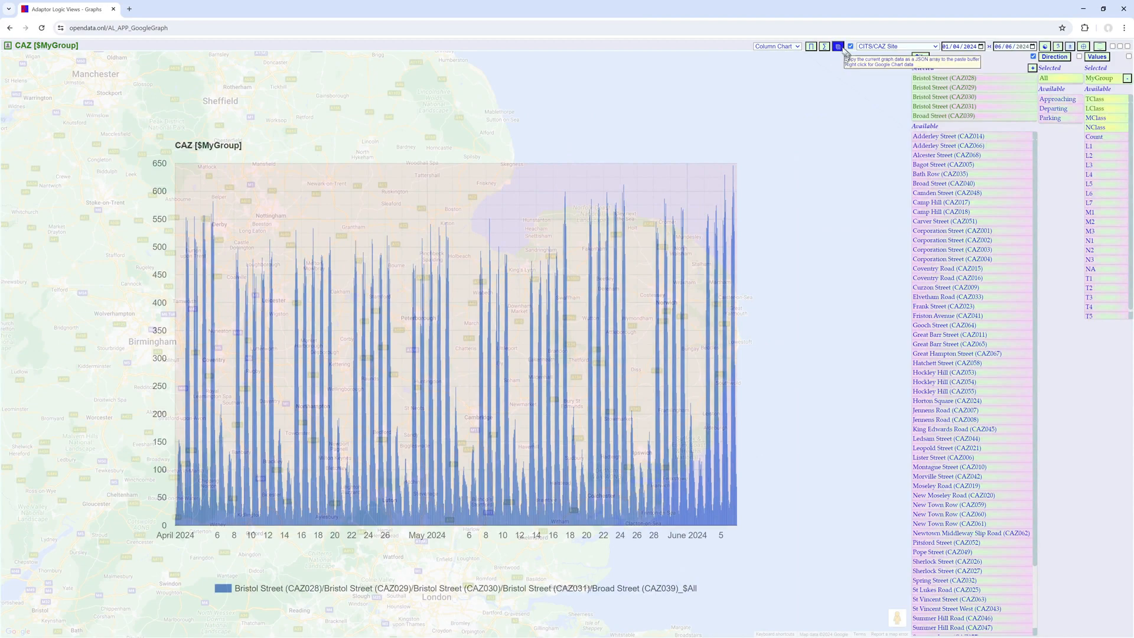
pyautogui.click(839, 46)
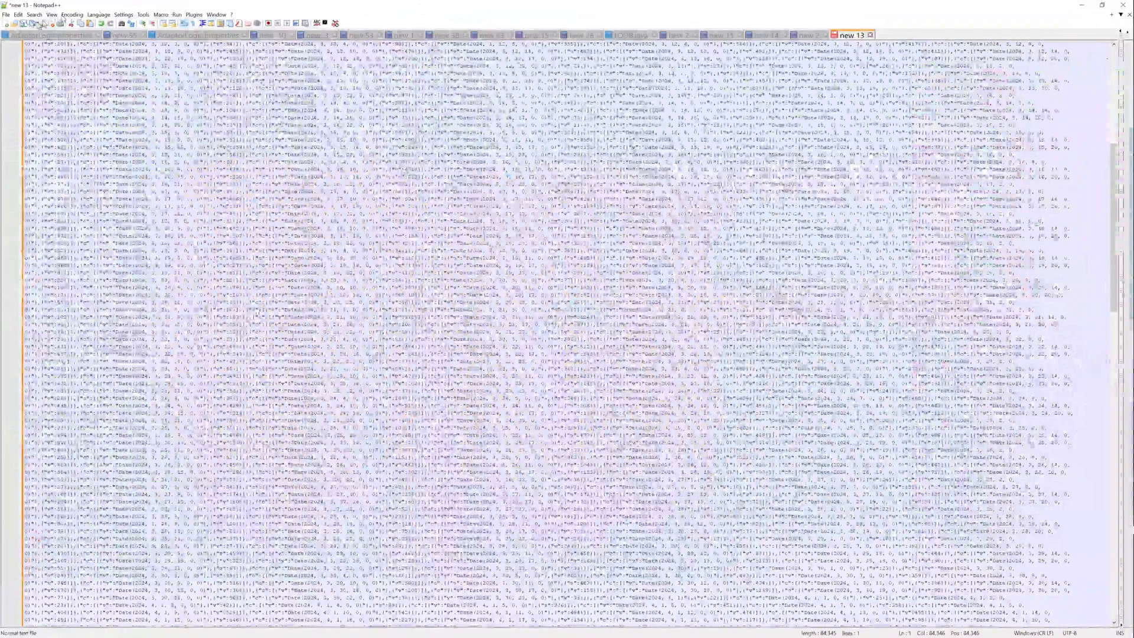
pyautogui.click(18, 14)
pyautogui.click(46, 74)
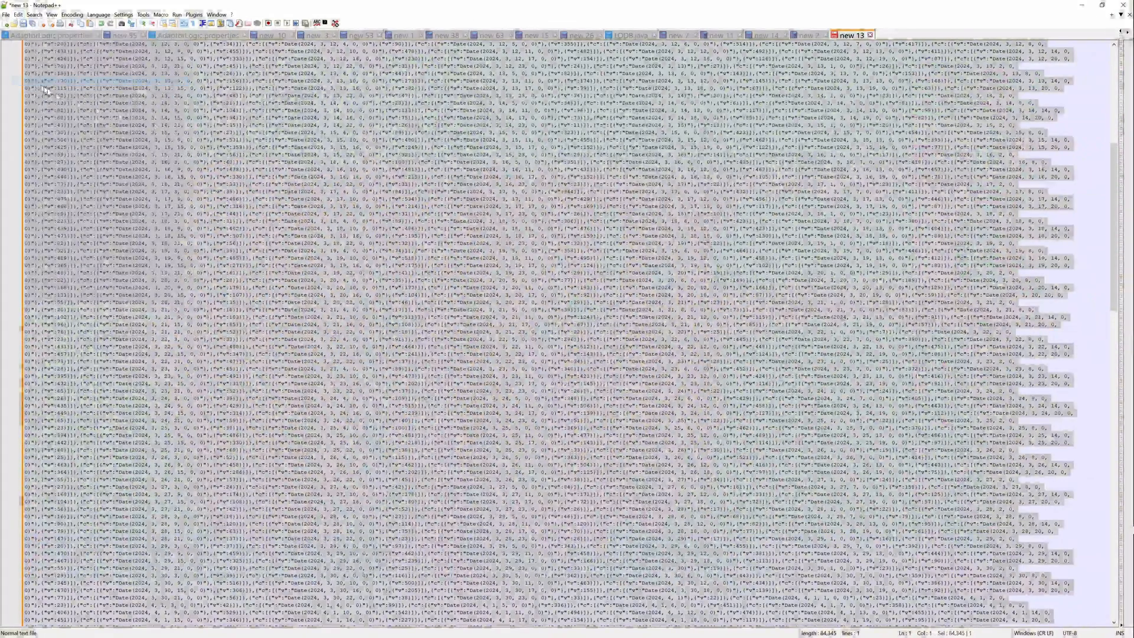
pyautogui.hotkey('ctrl', 'v')
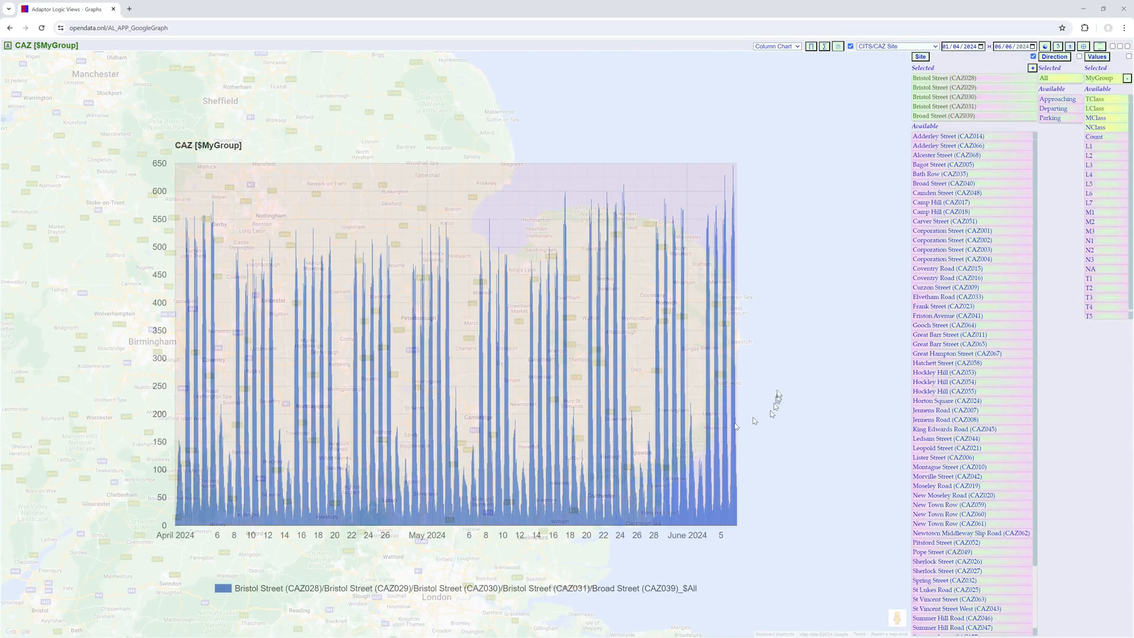
# Step: Hide the Site, Direction and Values lists to widen the chart, and show them again
pyautogui.click(1100, 47)
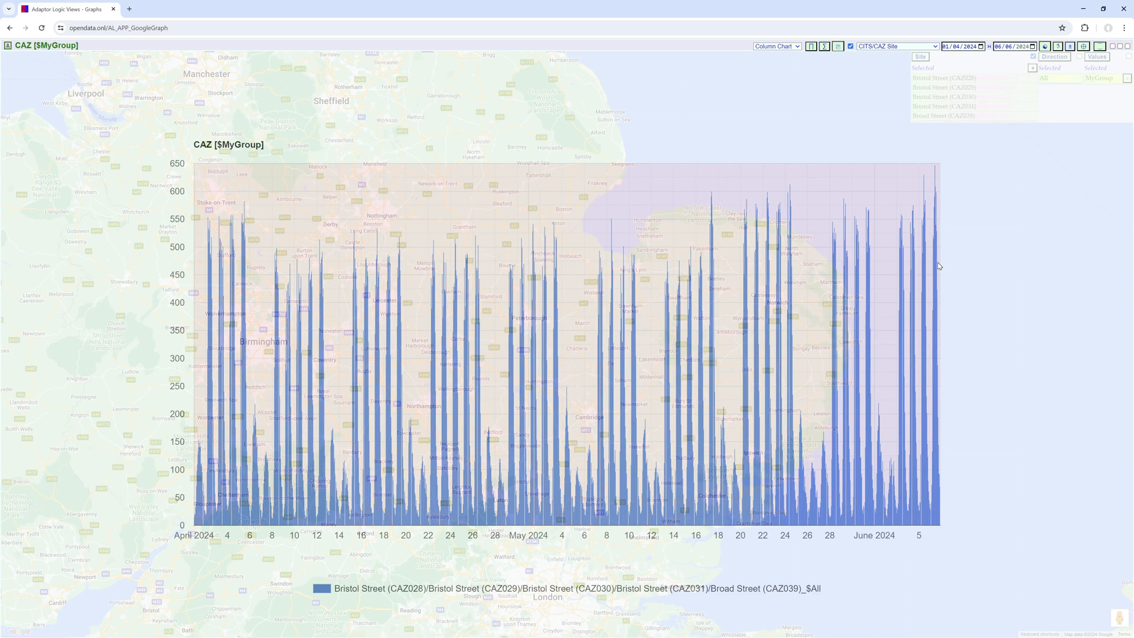
pyautogui.click(1099, 49)
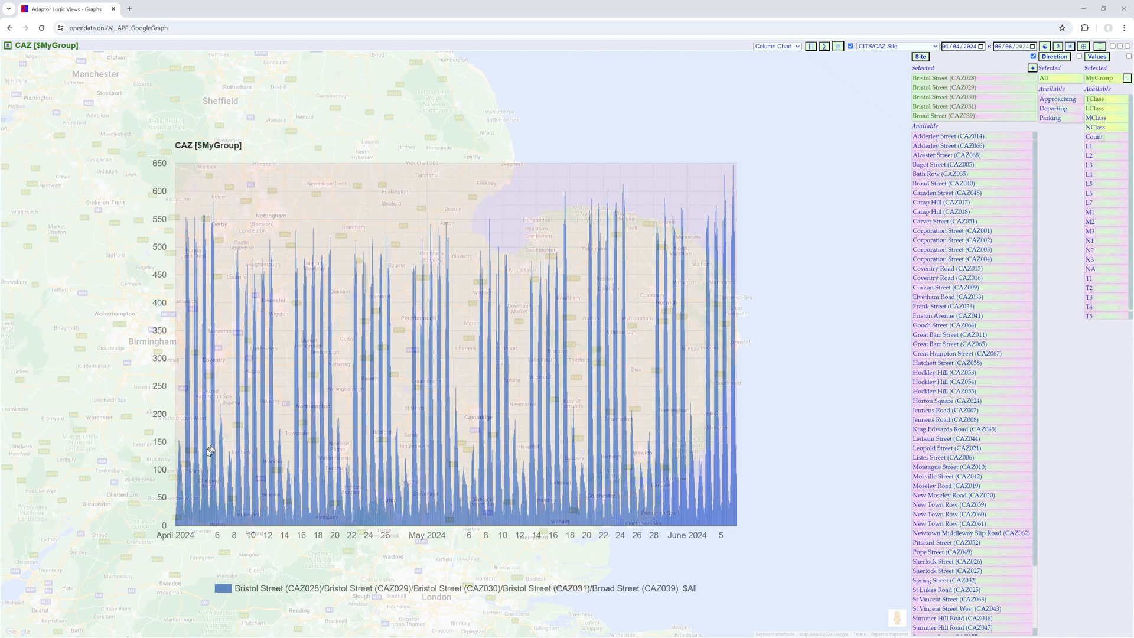
pyautogui.moveTo(207, 452)
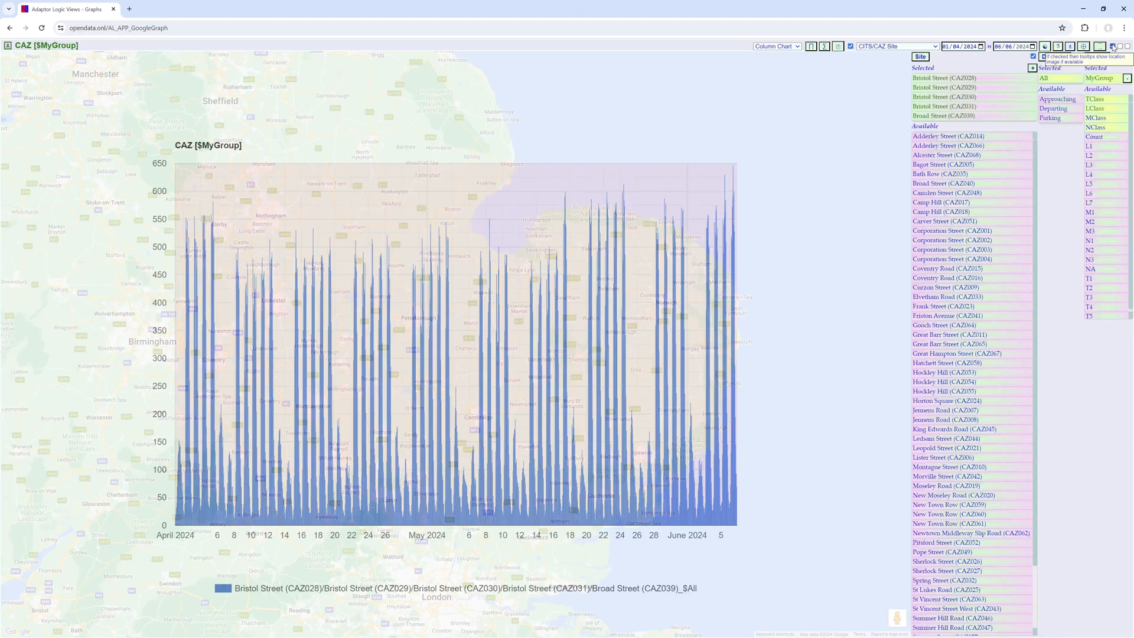
# Step: Enable location images in the tooltips and preview the maps of available sites such as Bath Row, Alcester Street and Camden Street
pyautogui.click(1112, 47)
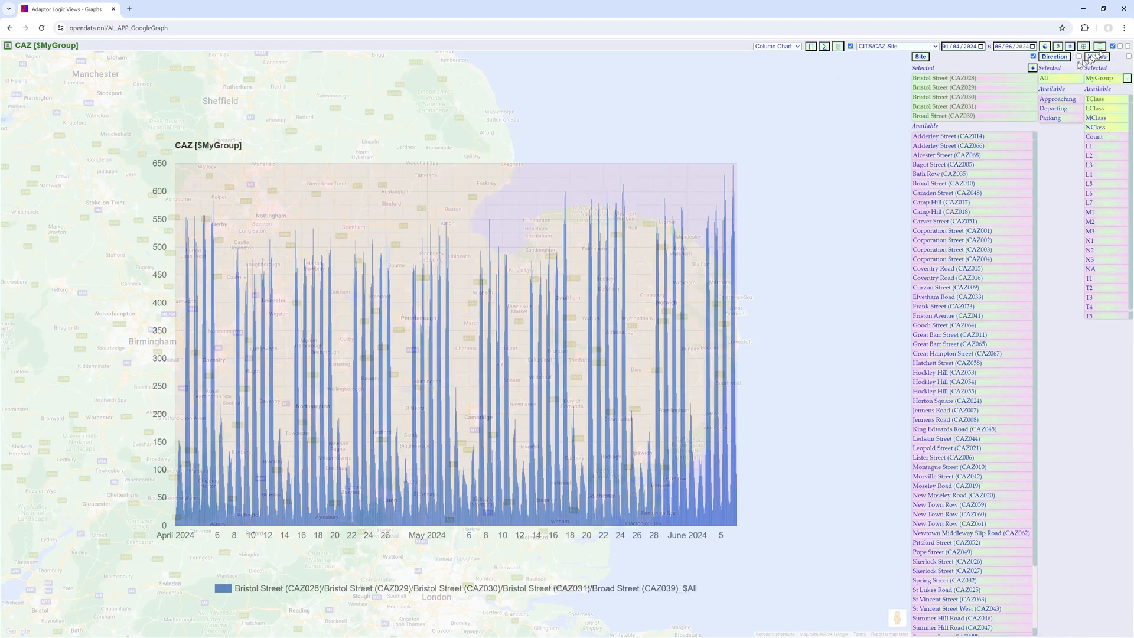
pyautogui.moveTo(974, 174)
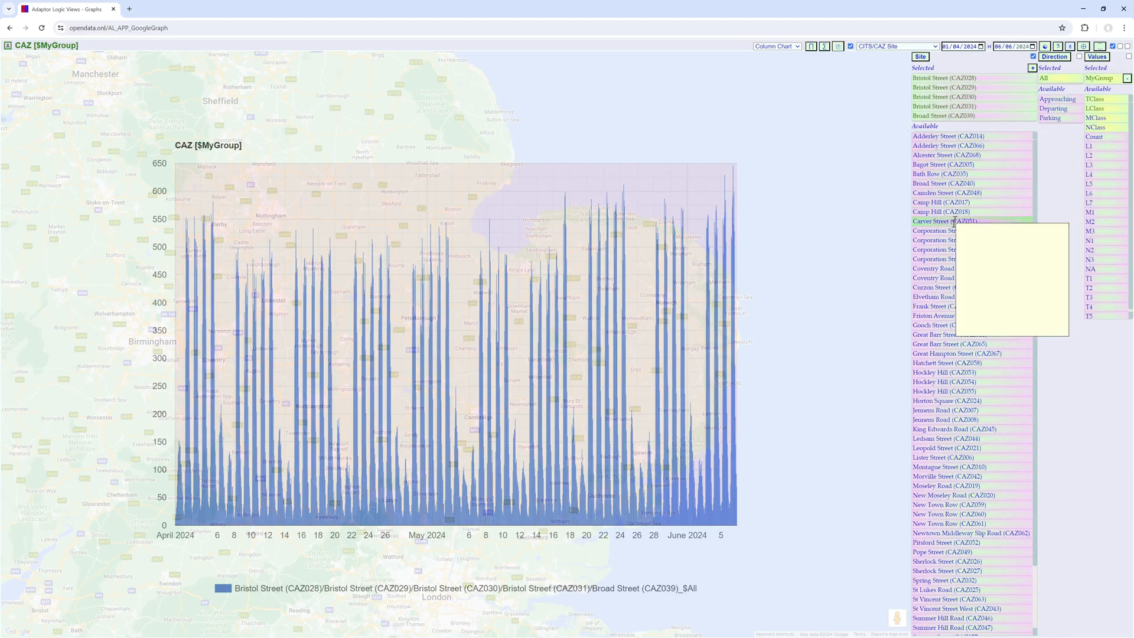
pyautogui.moveTo(956, 237)
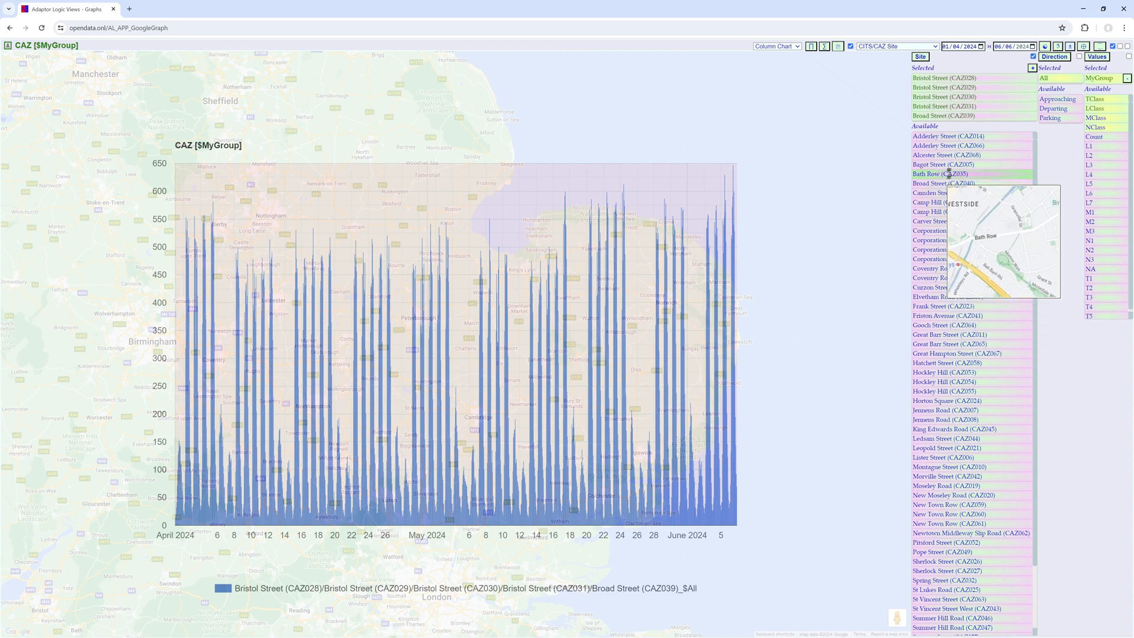
pyautogui.moveTo(954, 158)
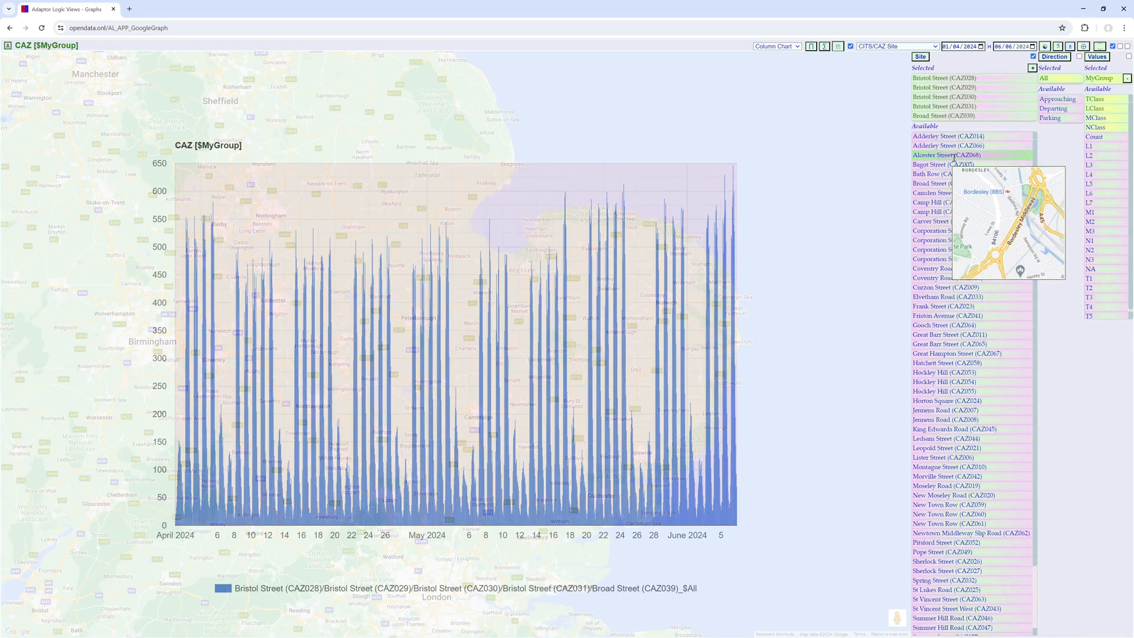
pyautogui.moveTo(945, 190)
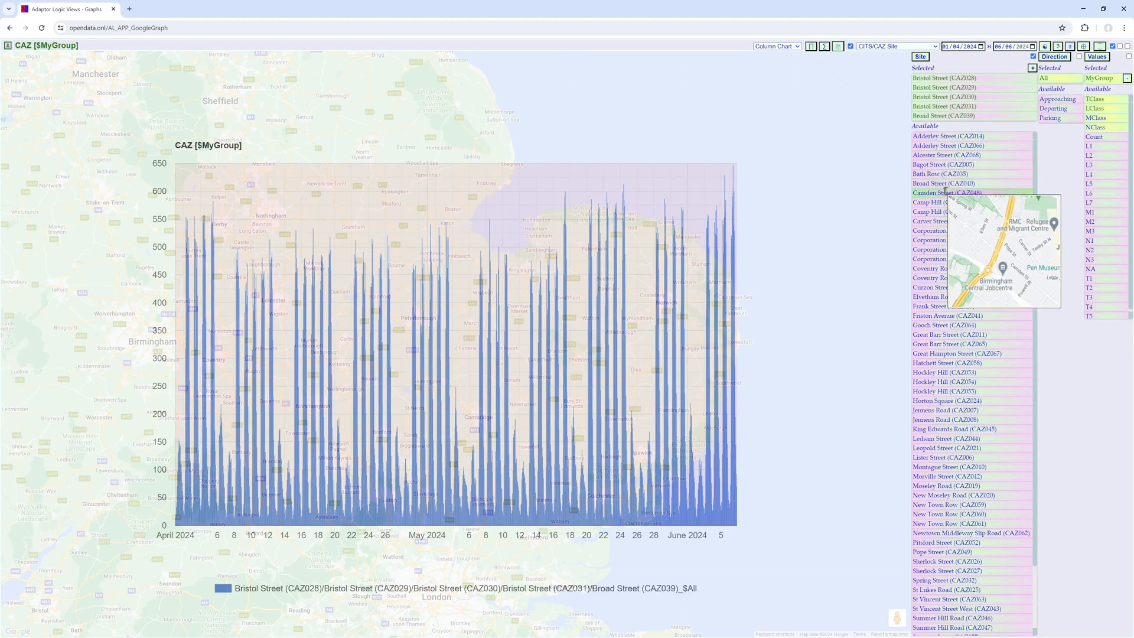
pyautogui.moveTo(948, 215)
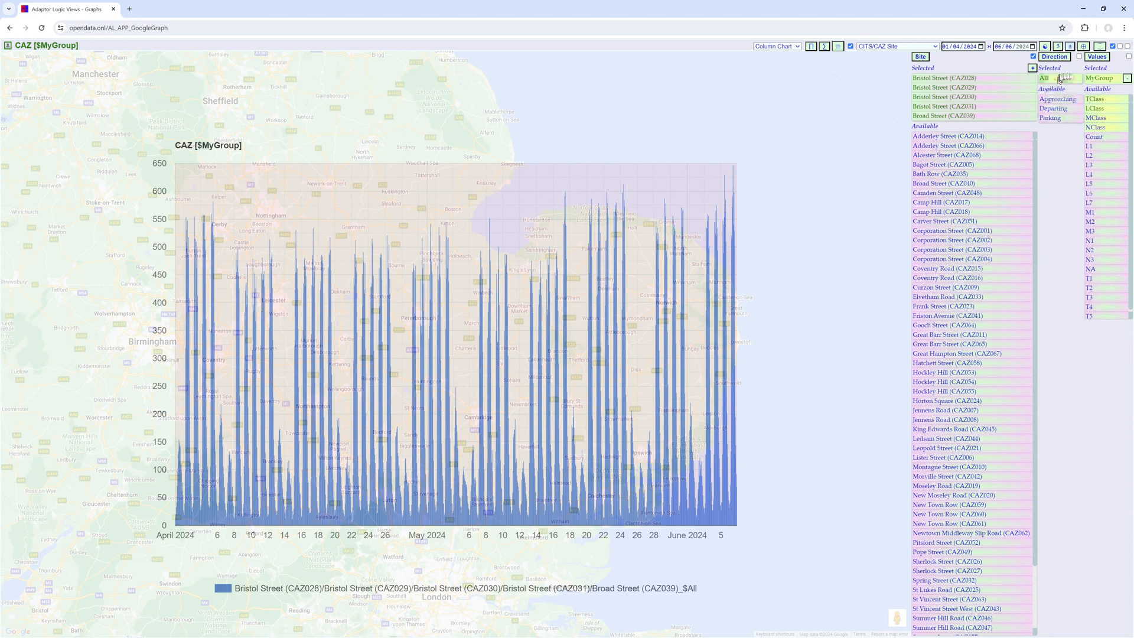
# Step: Switch the tooltips to showing site locations on the background map, and turn on the plain chart background without the map
pyautogui.click(1119, 46)
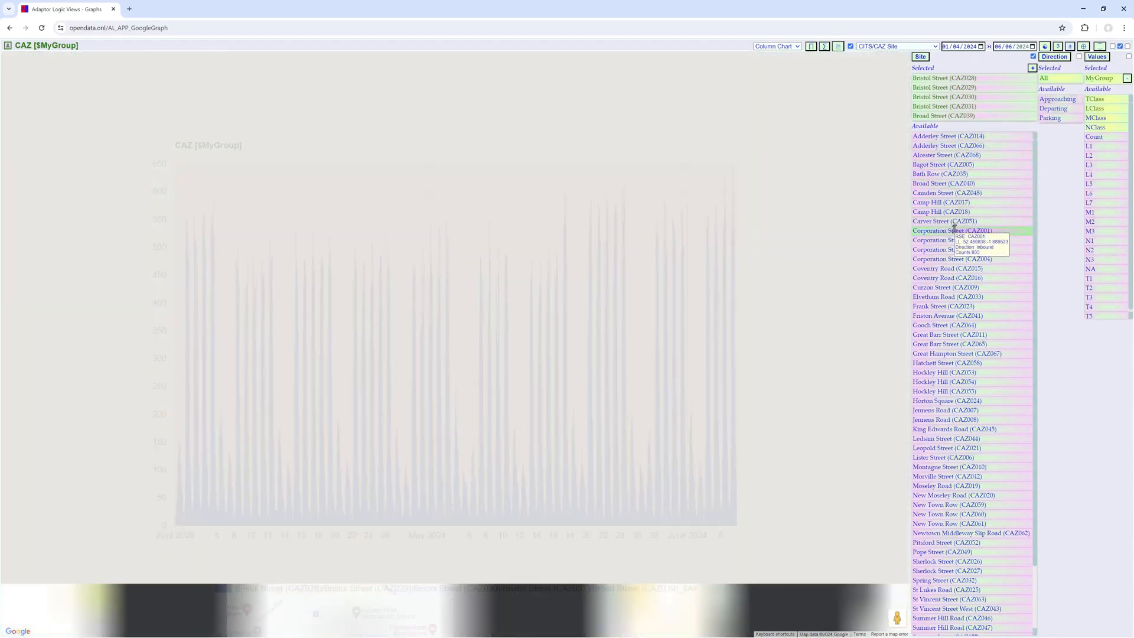
pyautogui.moveTo(946, 299)
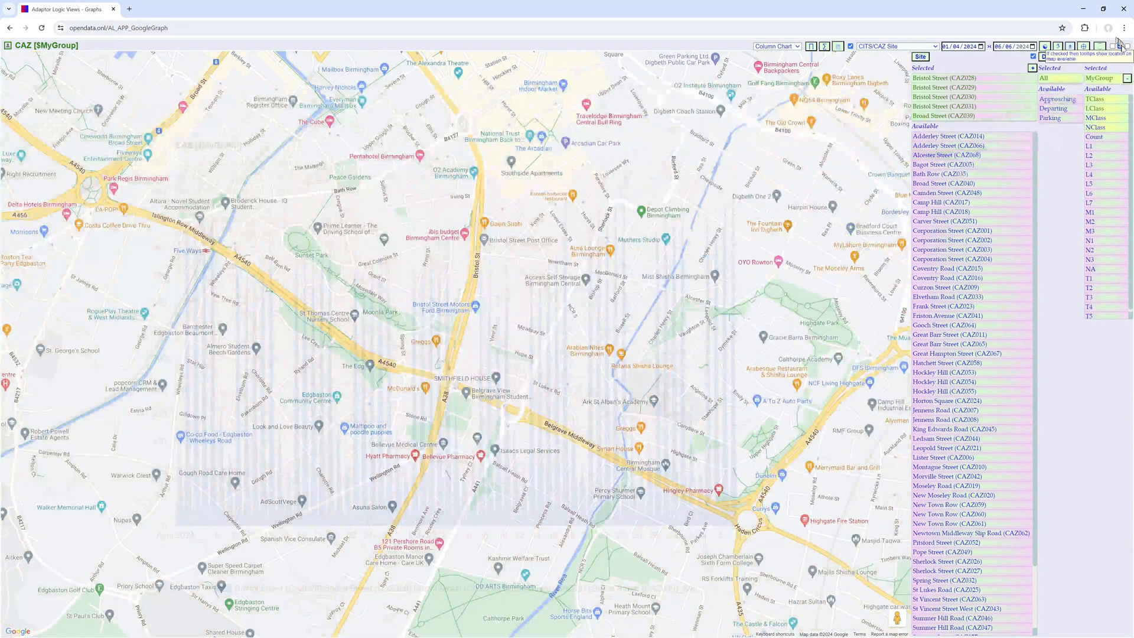
pyautogui.click(1128, 47)
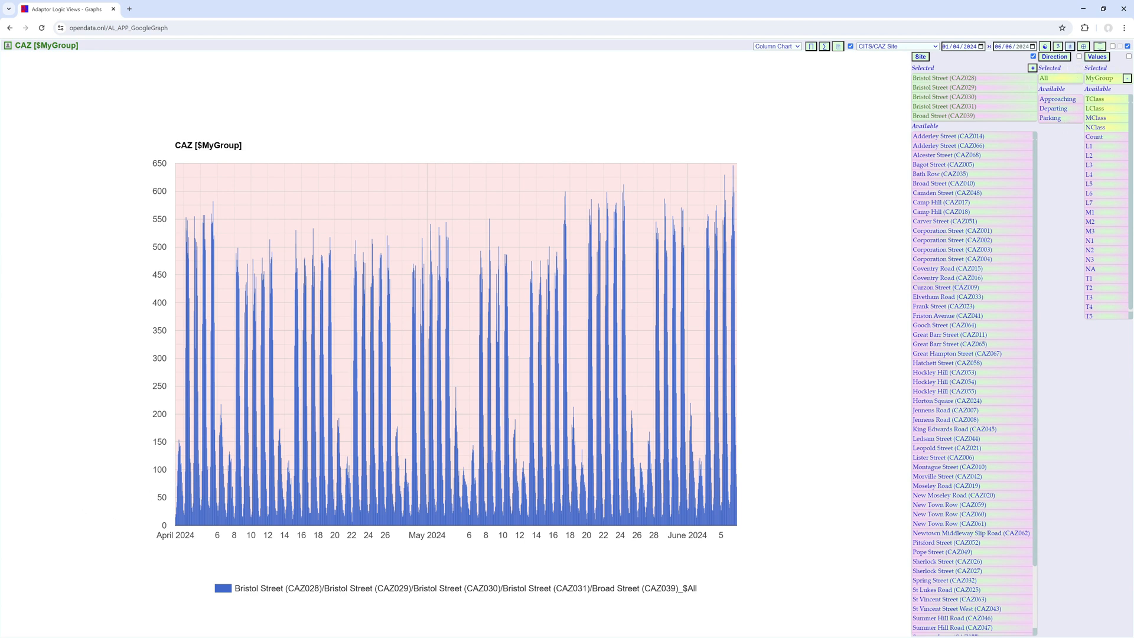
pyautogui.moveTo(614, 316)
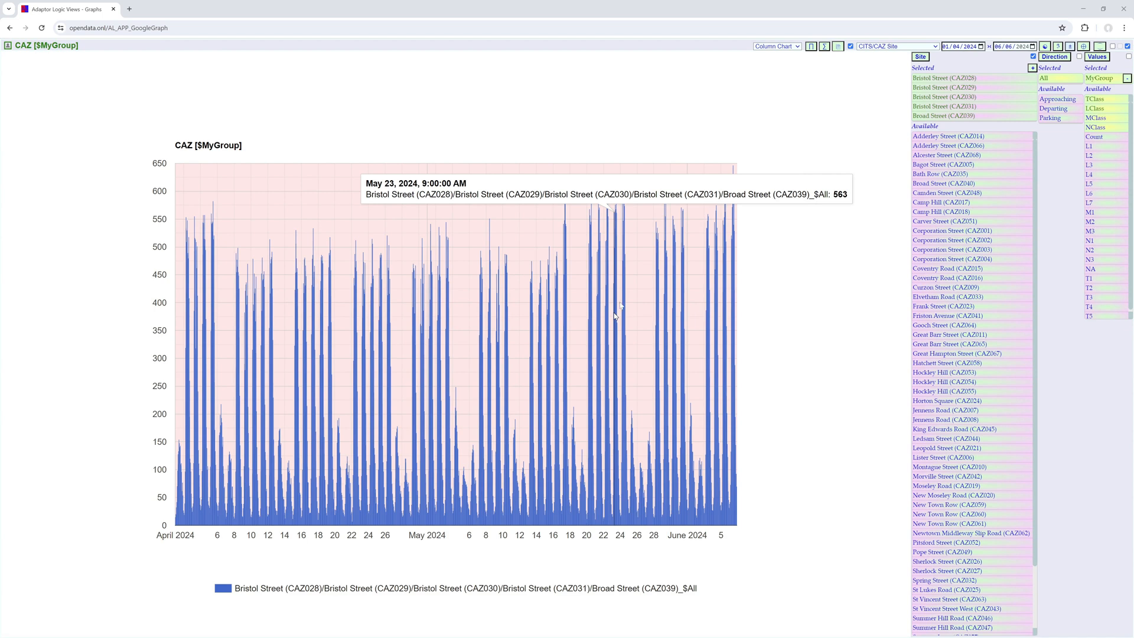
# Step: Switch the data source to UTMC Data/Vivacity Data 2 and plot the occurrence of every identity
pyautogui.click(877, 46)
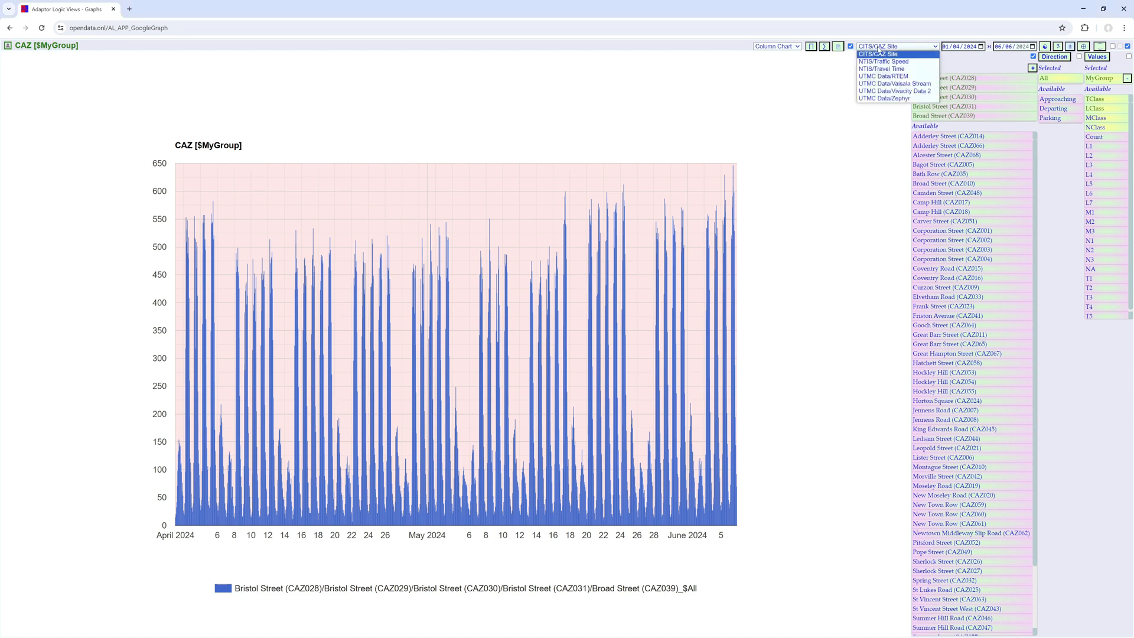
pyautogui.click(895, 91)
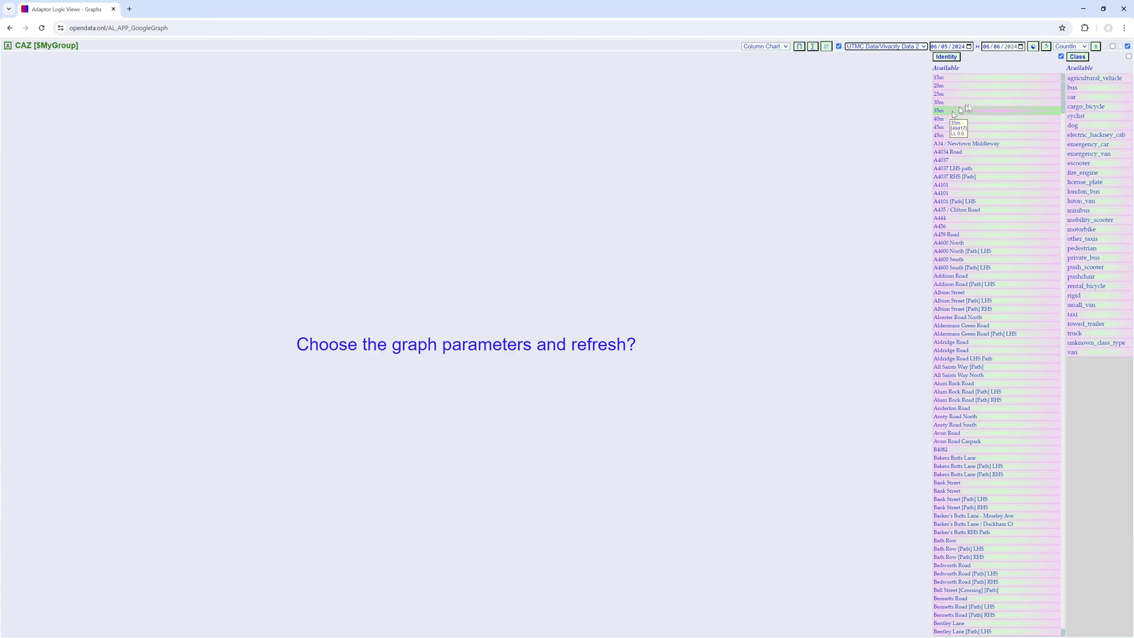
pyautogui.click(942, 58)
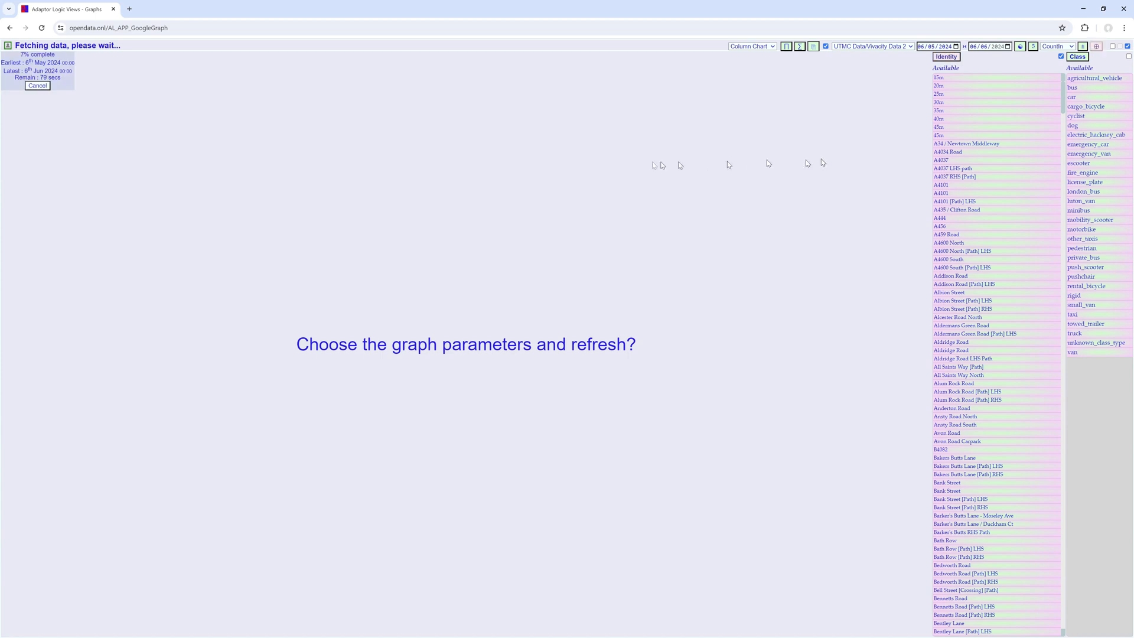
pyautogui.click(37, 85)
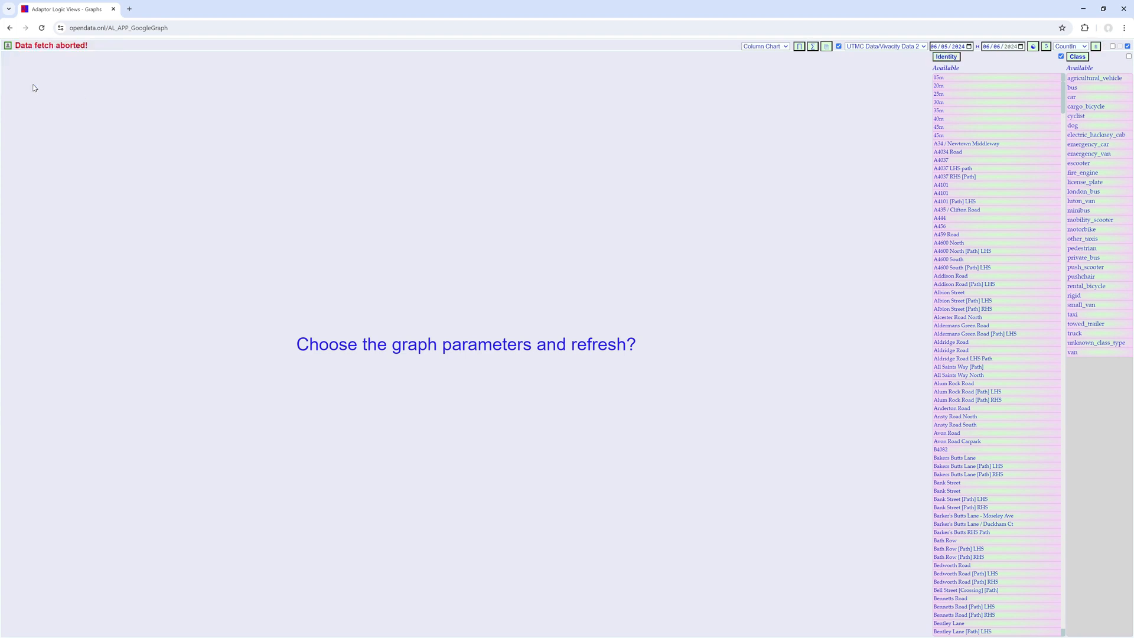
pyautogui.click(949, 58)
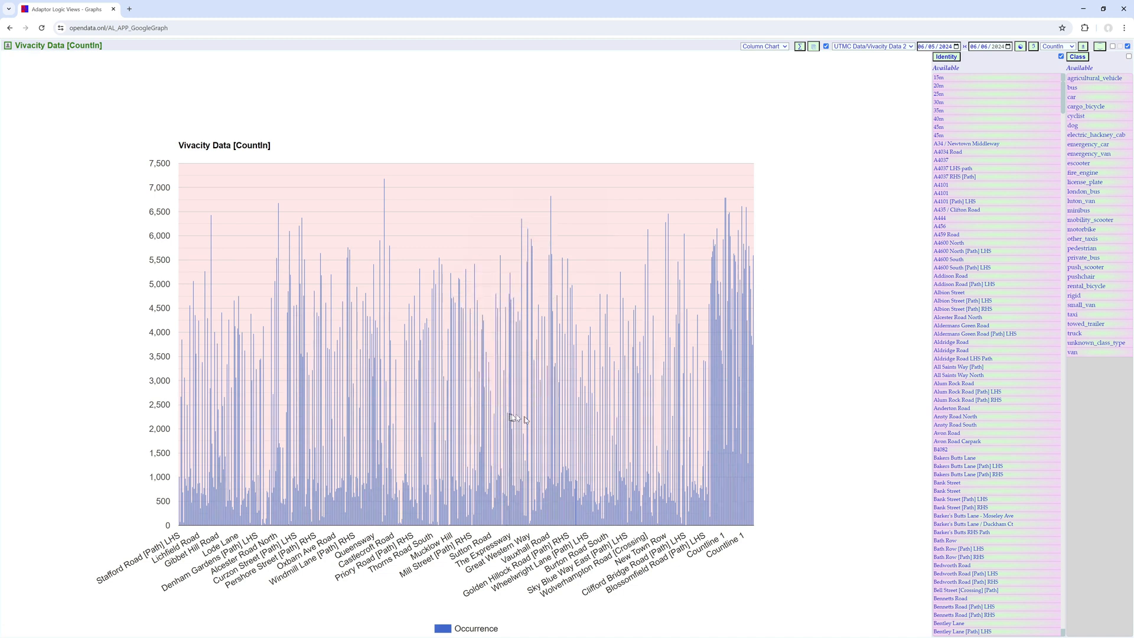
pyautogui.moveTo(644, 413)
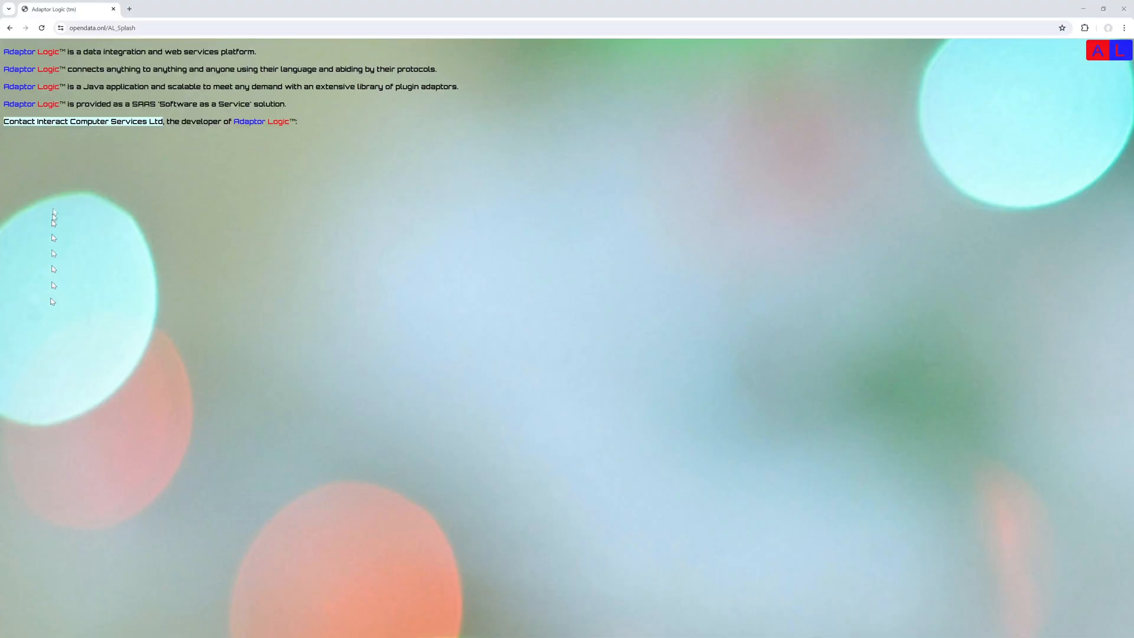
# Step: Open the contact form for Interact Computer Services Ltd on the Adaptor Logic splash page
pyautogui.click(71, 122)
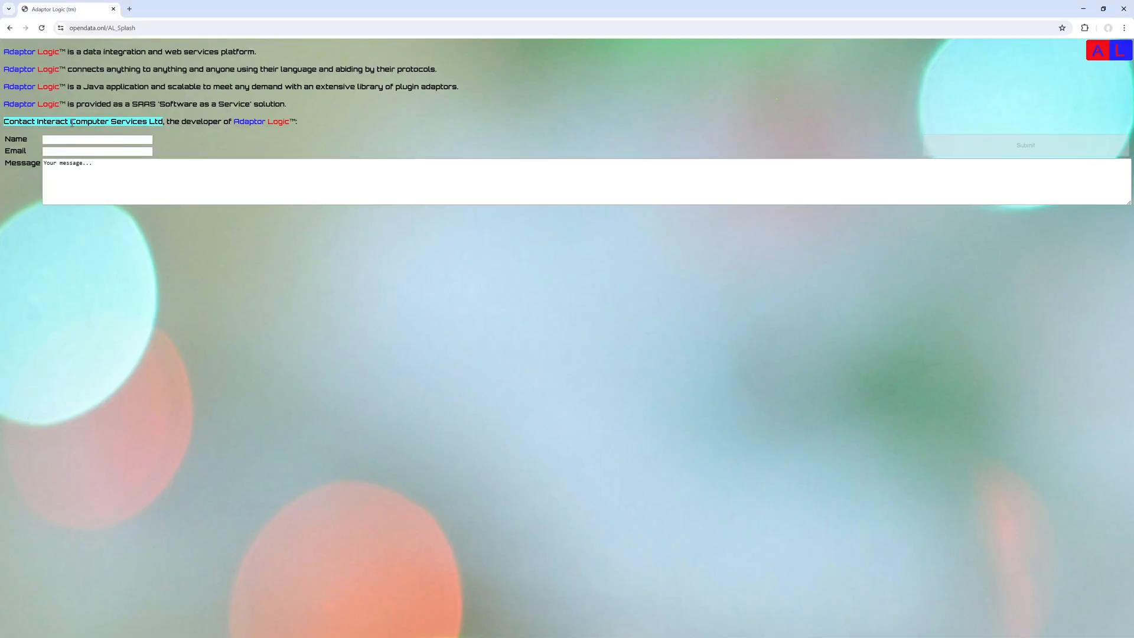